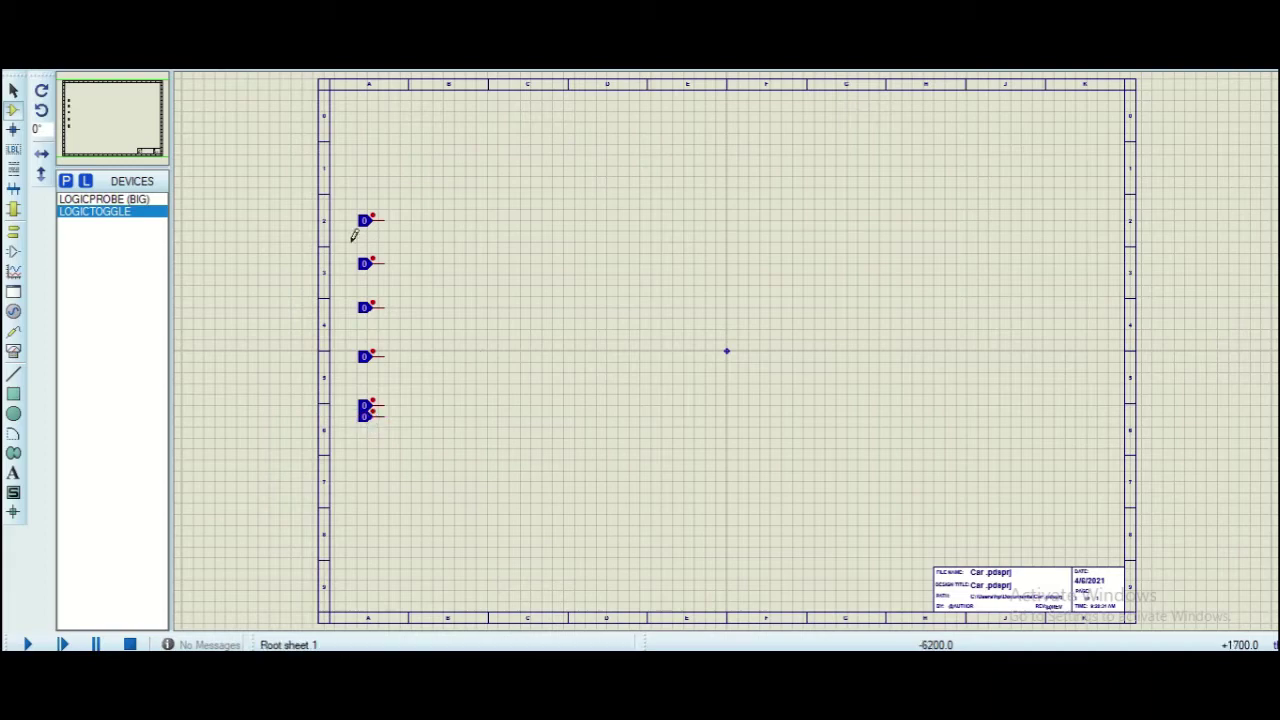
{"action": "key", "text": "F6"}
{"action": "scroll", "coordinate": [730, 344], "scroll_direction": "down", "scroll_amount": 1}
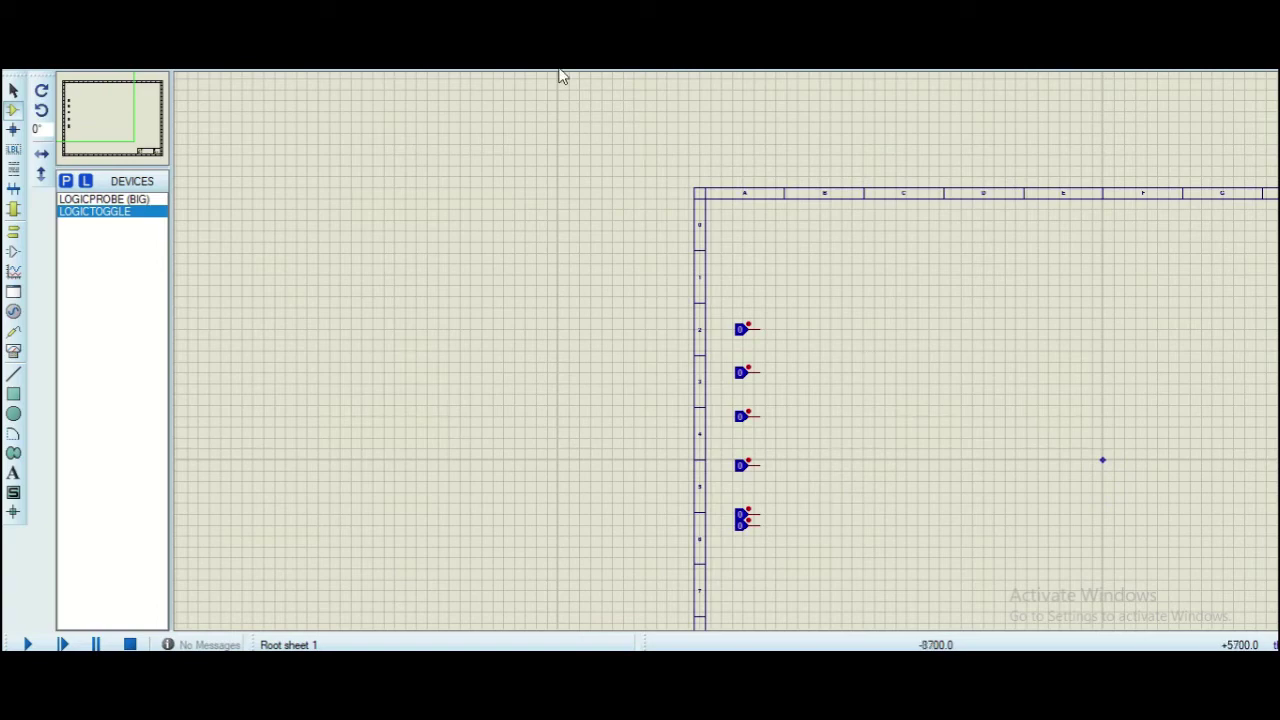
{"action": "key", "text": "F8"}
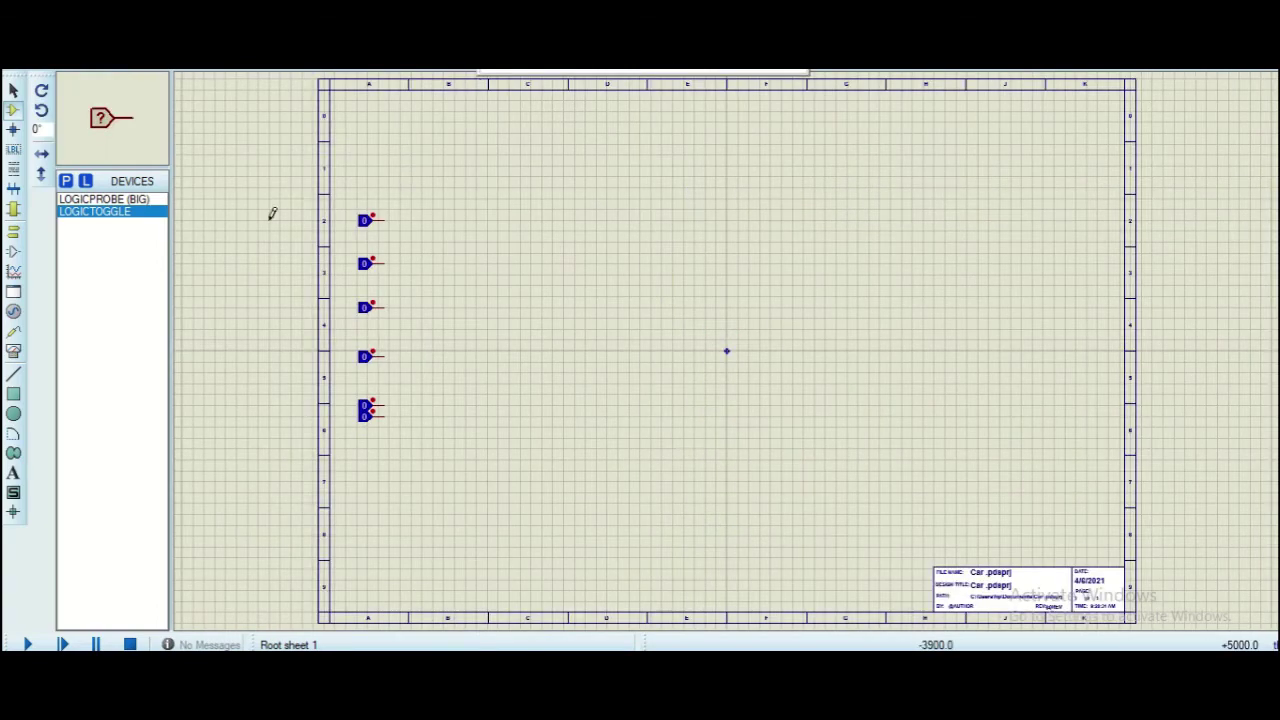
Search the device library for 4057 and preview the matching devices
{"action": "left_click", "coordinate": [65, 181]}
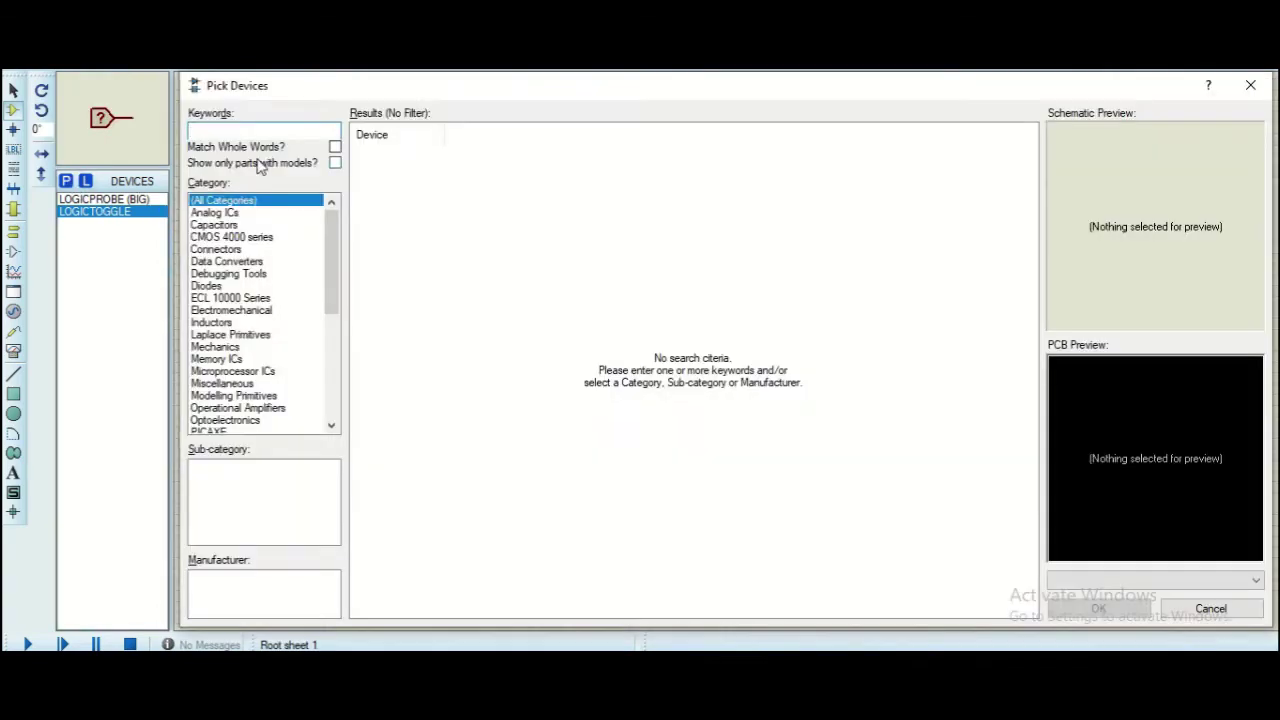
{"action": "type", "text": "405"}
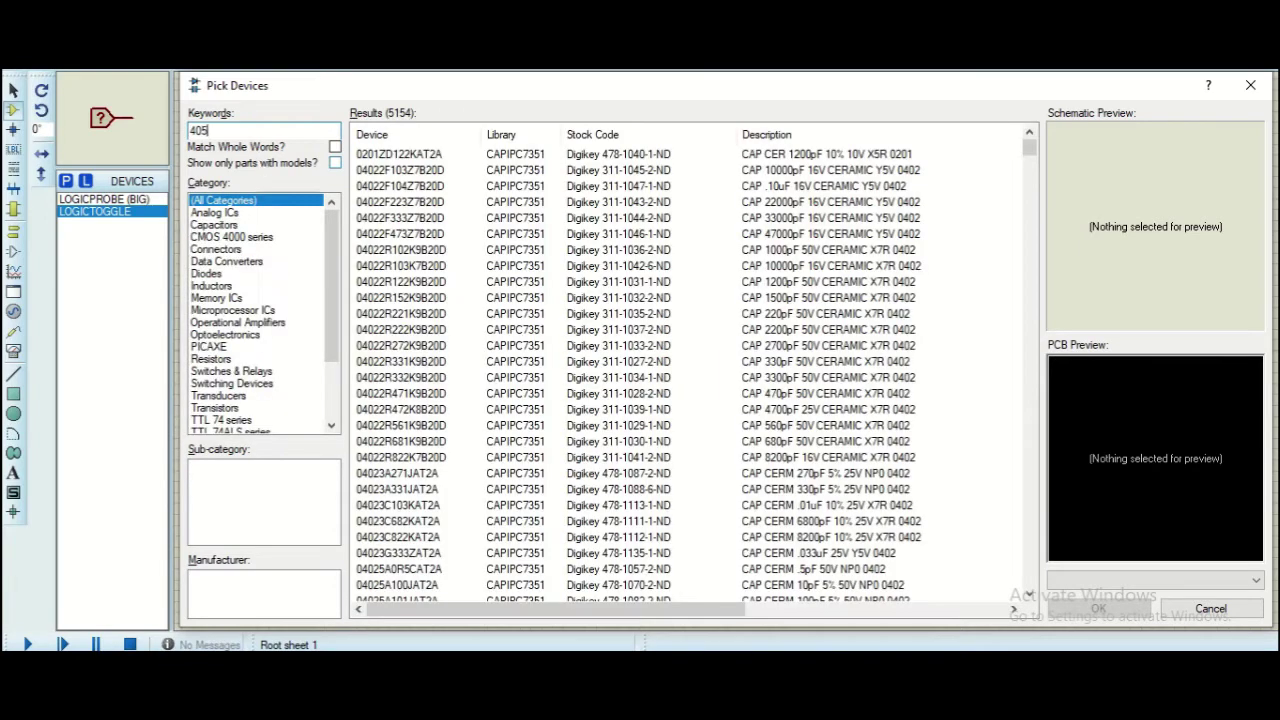
{"action": "type", "text": "7"}
{"action": "left_click", "coordinate": [588, 158]}
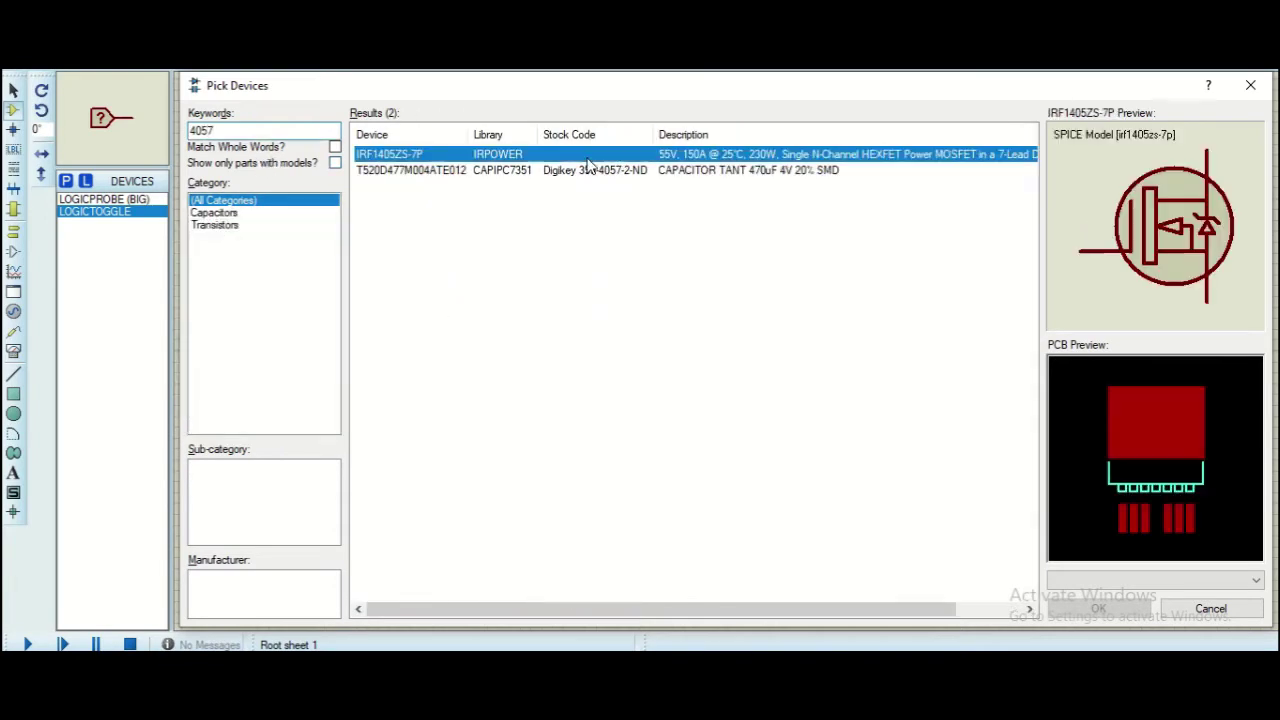
{"action": "left_click", "coordinate": [588, 172]}
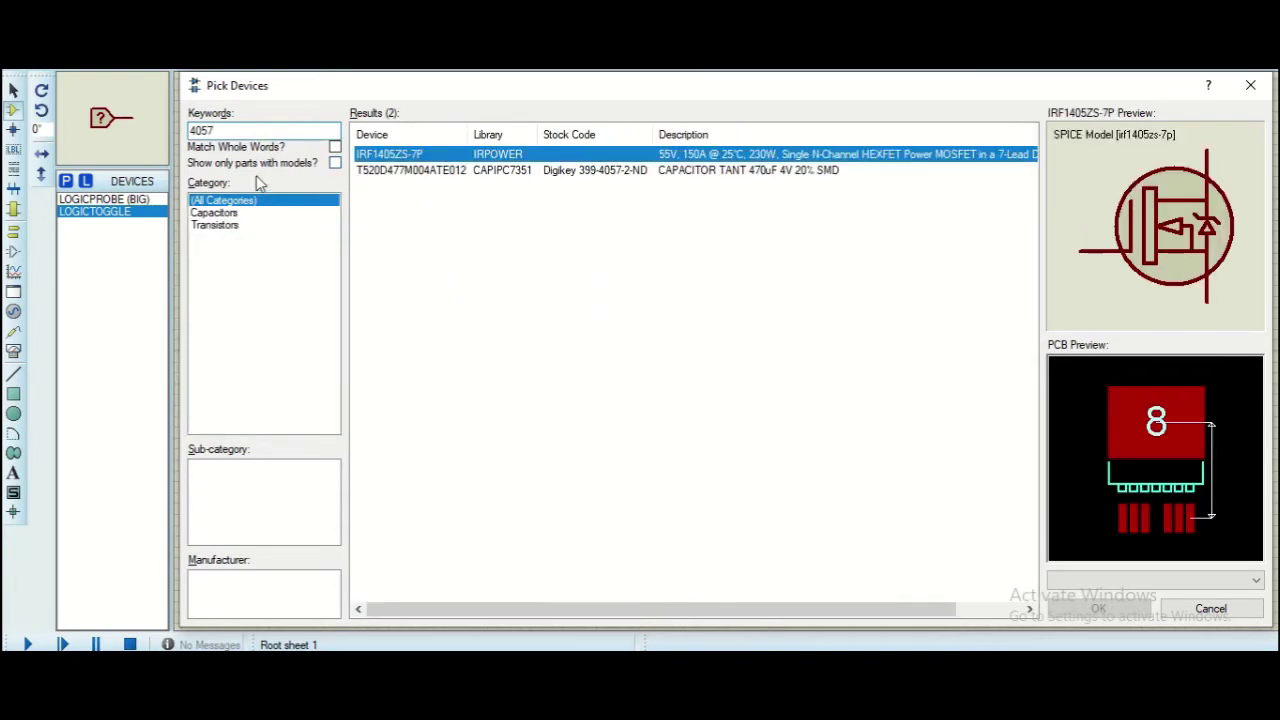
Change the device search to 4067 and add the CMOS 4067 16-channel analog multiplexer to the project's devices
{"action": "left_click", "coordinate": [210, 132]}
{"action": "type", "text": "6"}
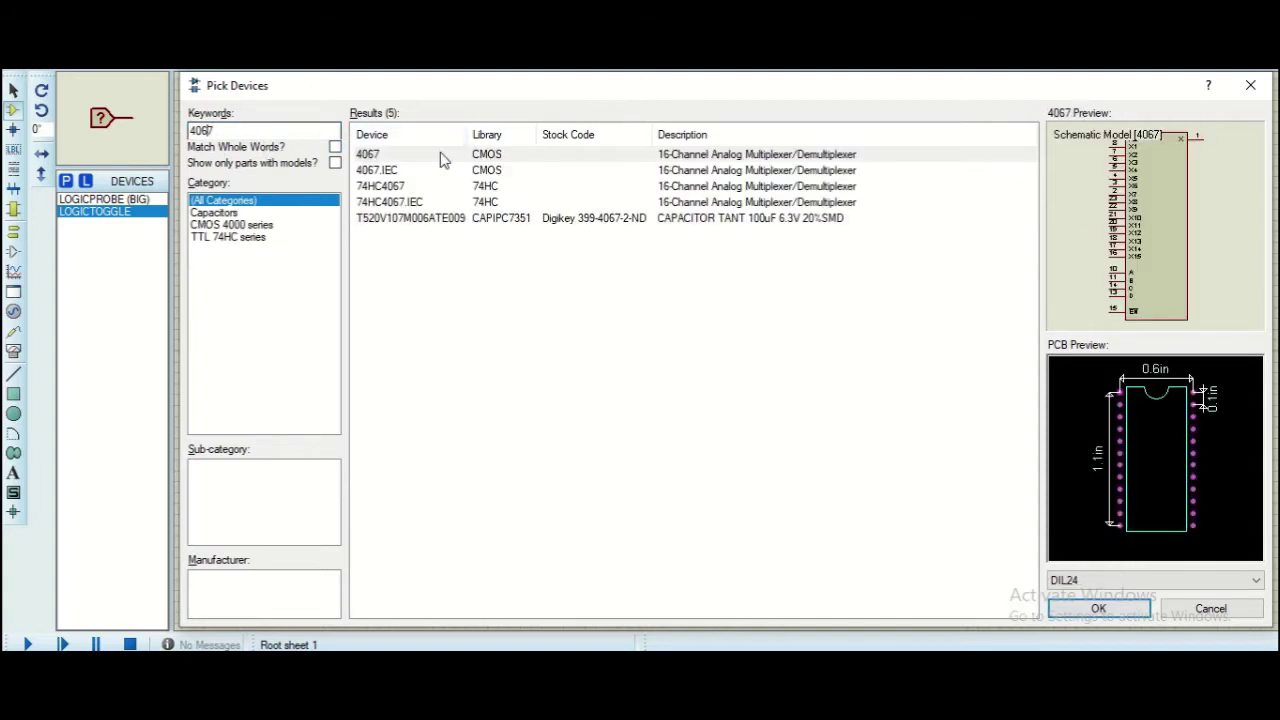
{"action": "left_click", "coordinate": [443, 156]}
{"action": "left_click", "coordinate": [446, 172]}
{"action": "left_click", "coordinate": [443, 160]}
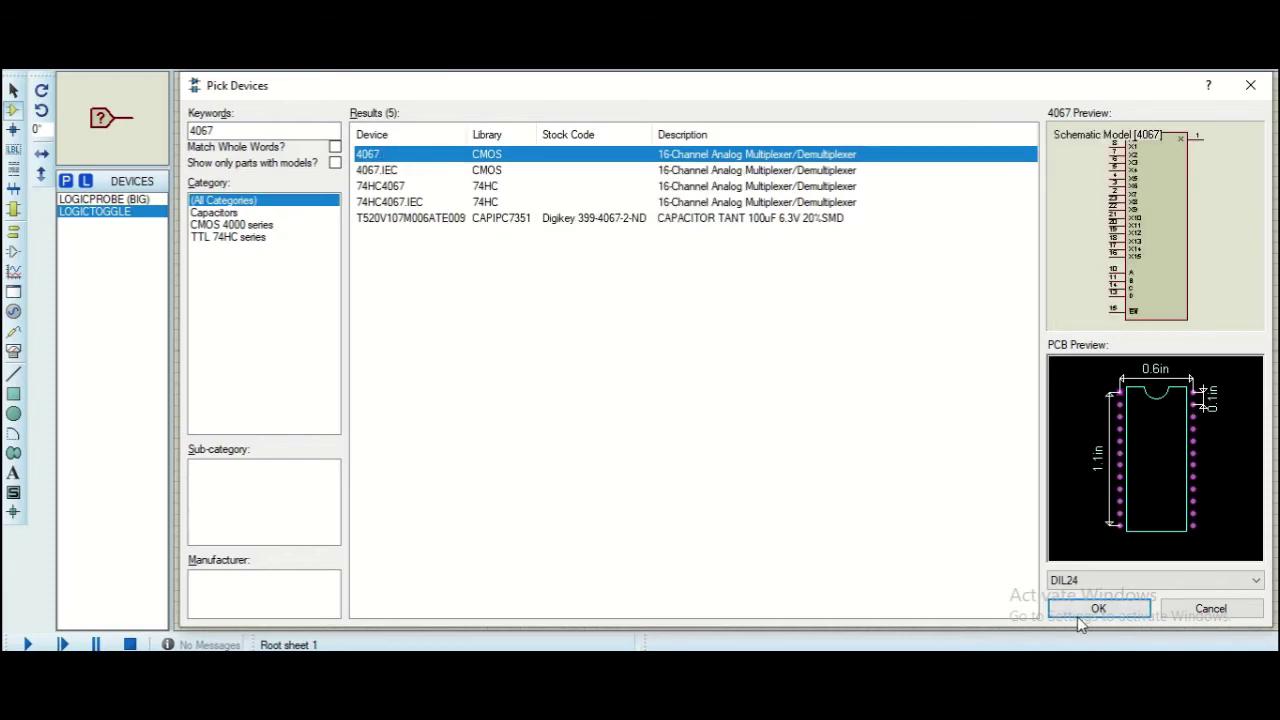
{"action": "left_click", "coordinate": [1090, 609]}
Place two 4067 multiplexers one above the other, to the right of the logic toggles
{"action": "left_click", "coordinate": [627, 320]}
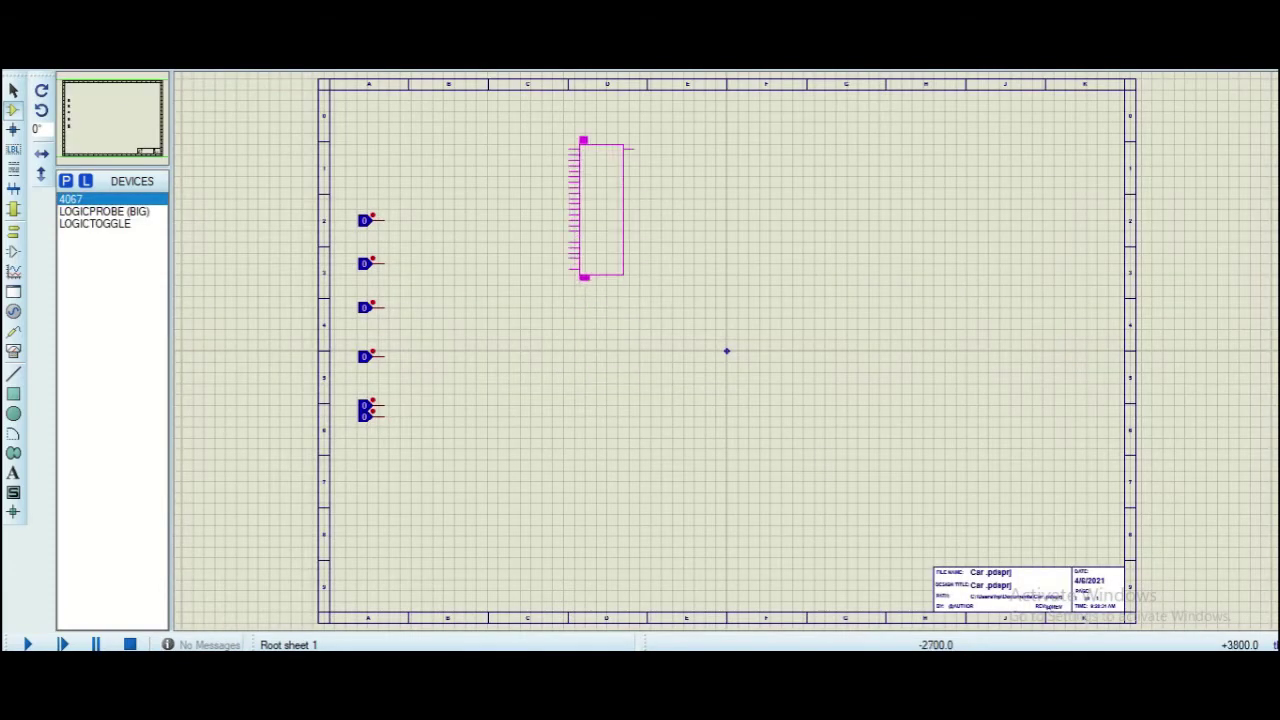
{"action": "left_click", "coordinate": [588, 204]}
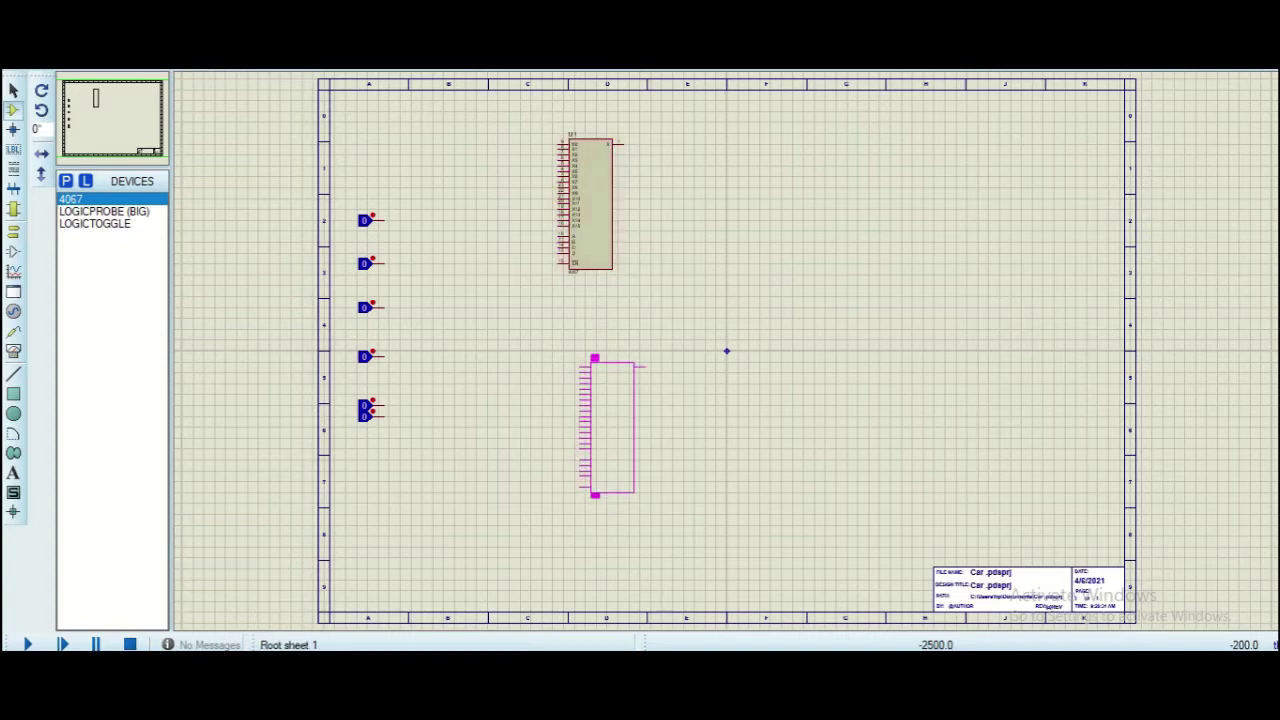
{"action": "left_click", "coordinate": [573, 308]}
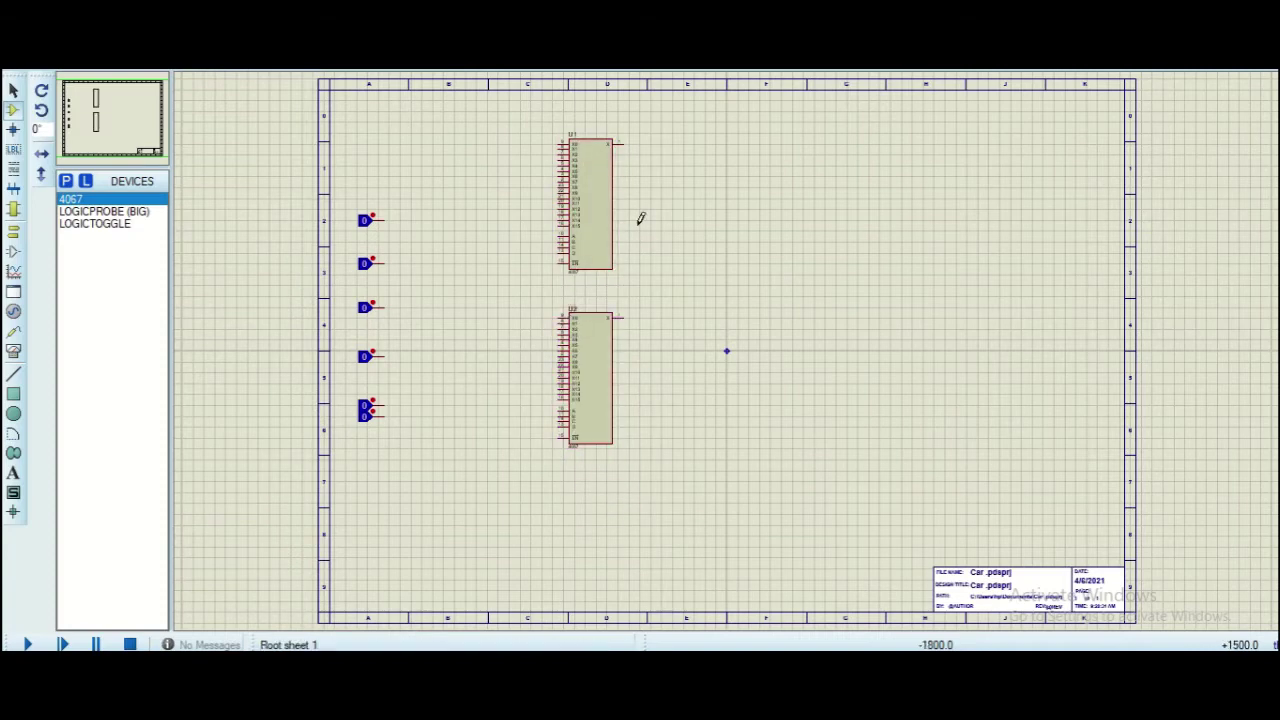
Add the text label LT in 2D GRAPHIC style with 0.3in height above the topmost logic toggle
{"action": "key", "text": "F6"}
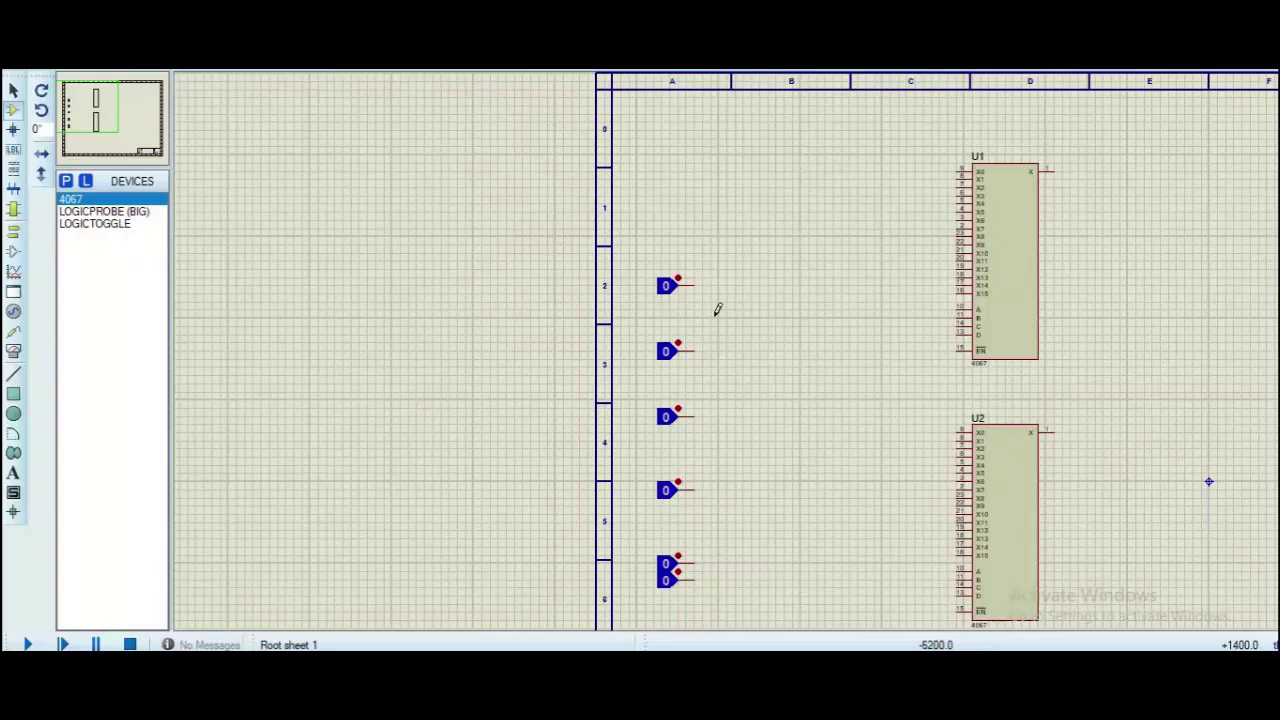
{"action": "left_click", "coordinate": [13, 472]}
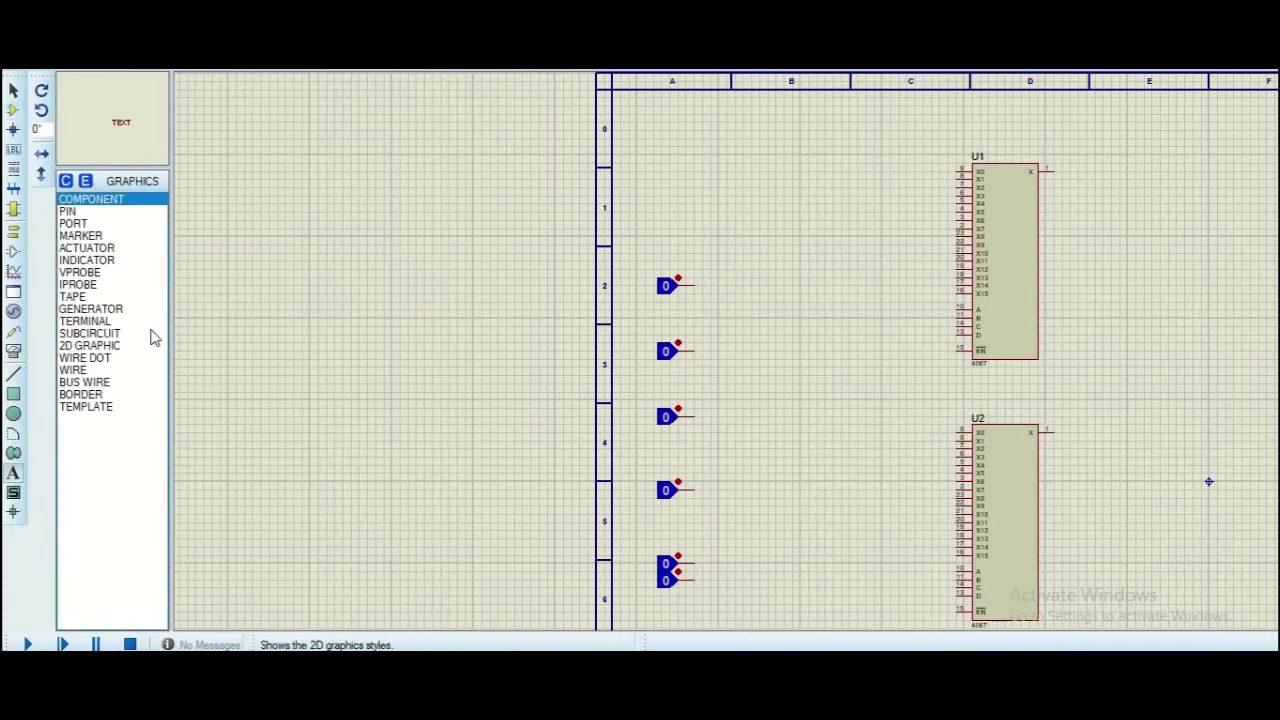
{"action": "left_click", "coordinate": [89, 347]}
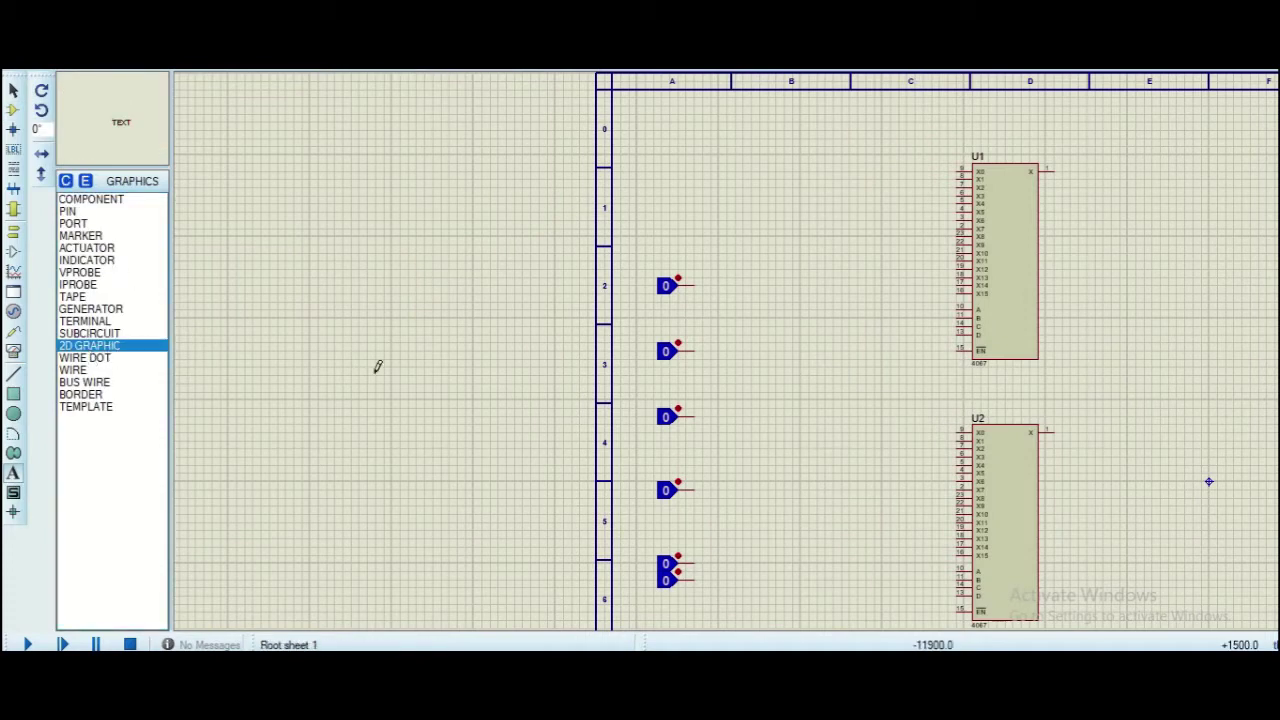
{"action": "left_click", "coordinate": [661, 238]}
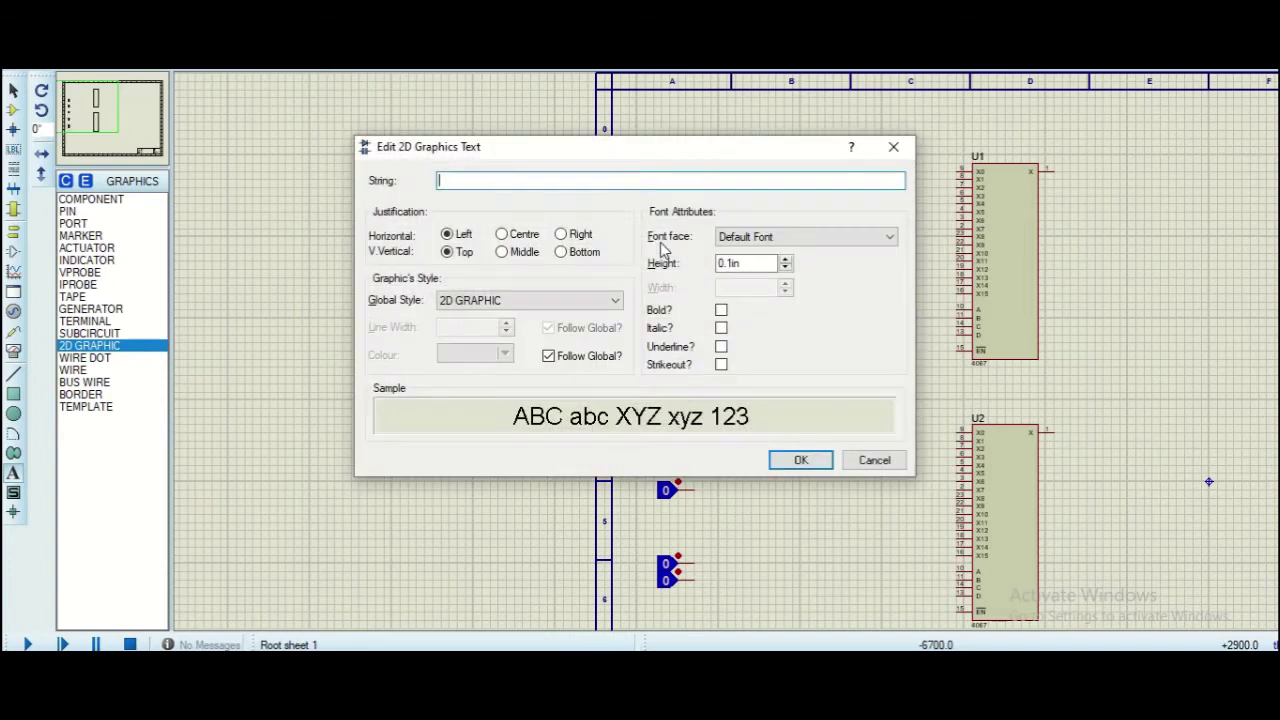
{"action": "left_click", "coordinate": [735, 263]}
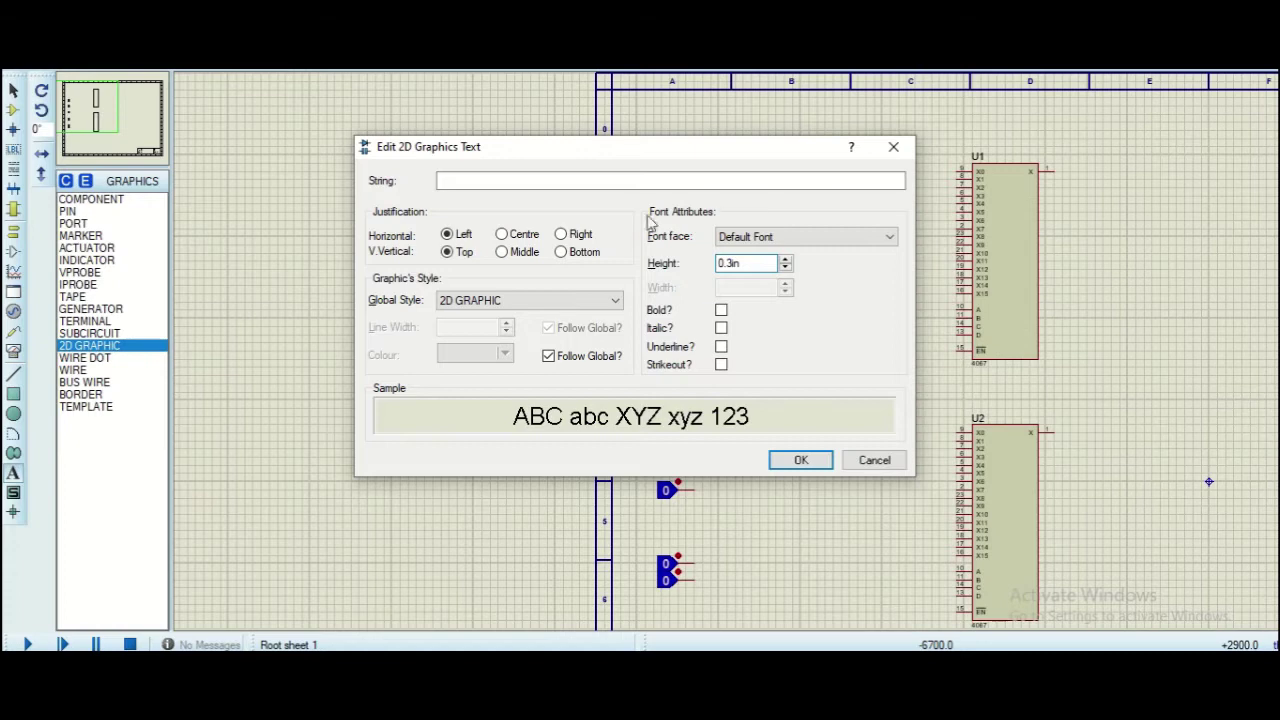
{"action": "left_click", "coordinate": [635, 185]}
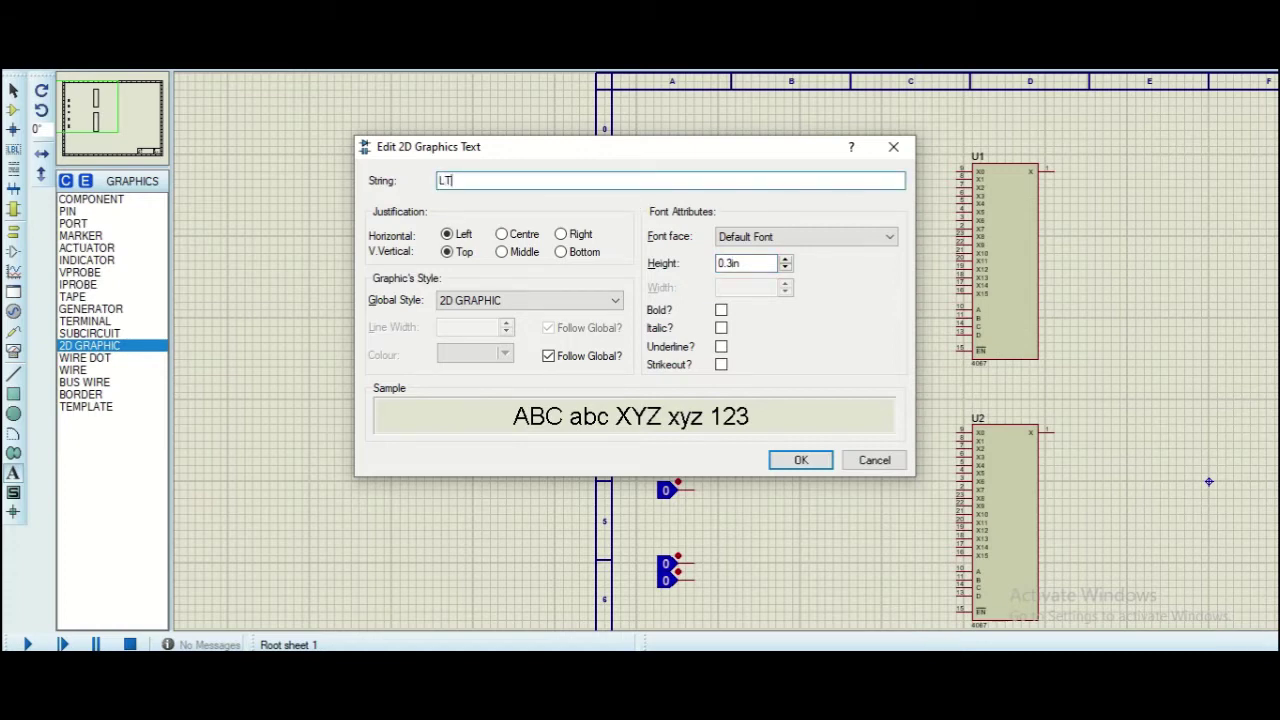
{"action": "type", "text": "LT"}
{"action": "key", "text": "Return"}
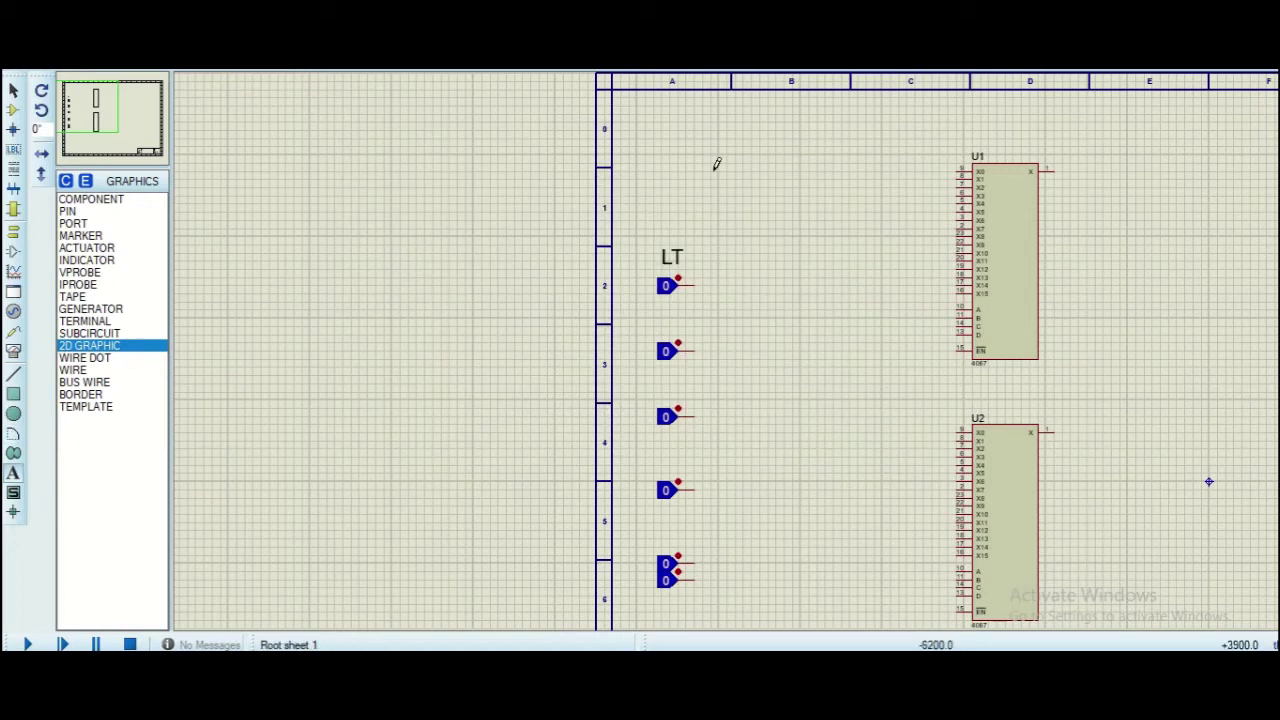
Label the second, third and fourth logic toggles BR, EM and BL with text above each one
{"action": "left_click", "coordinate": [670, 315]}
{"action": "key", "text": "Return"}
{"action": "left_click", "coordinate": [666, 381]}
{"action": "key", "text": "Return"}
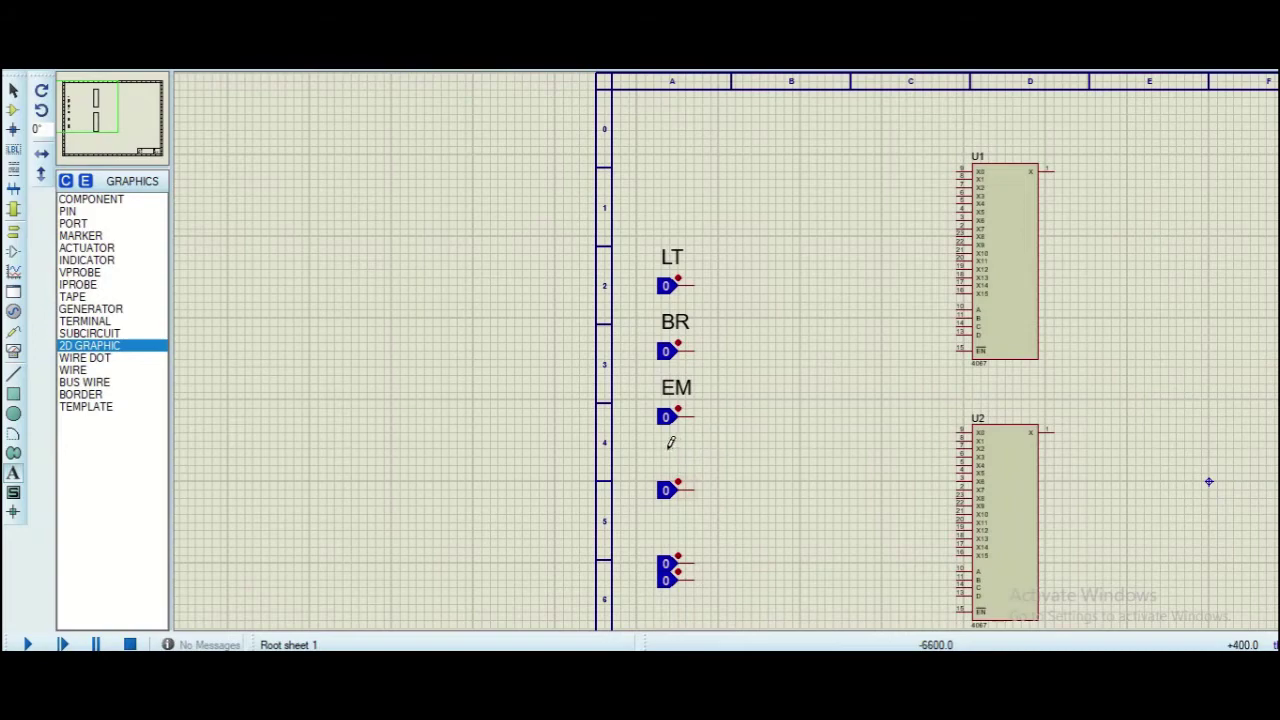
{"action": "left_click", "coordinate": [665, 440]}
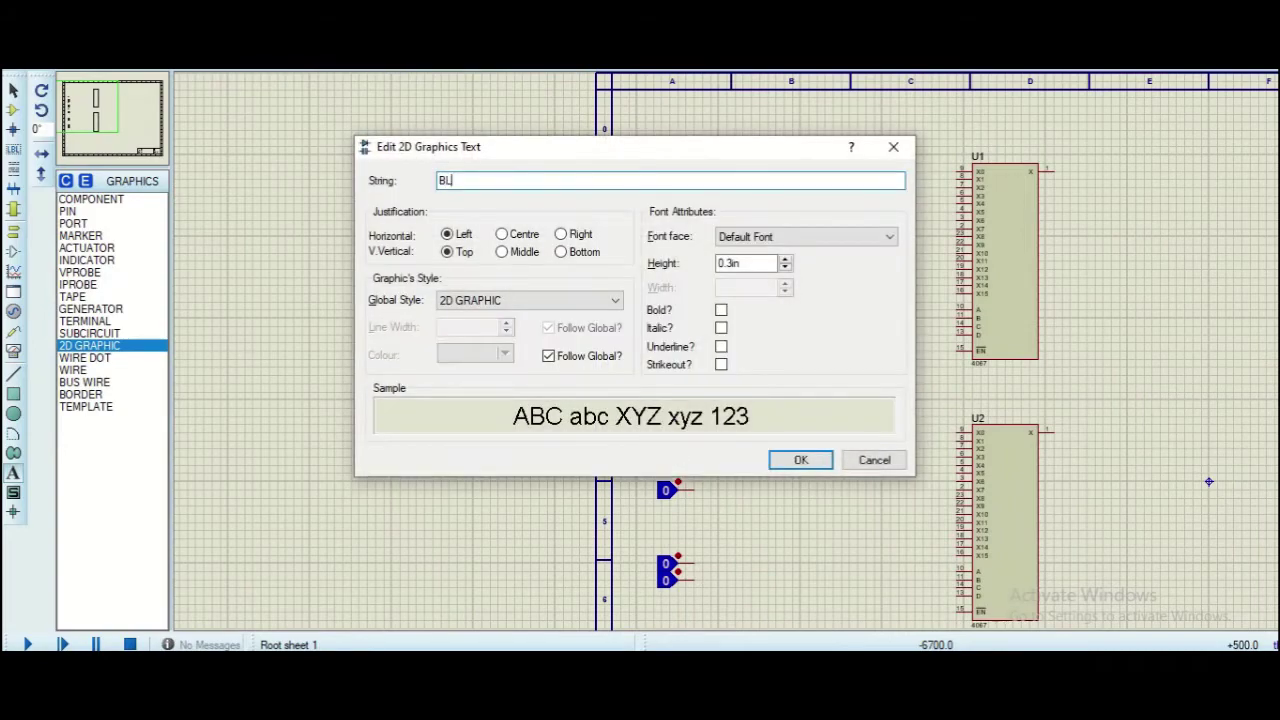
{"action": "key", "text": "Return"}
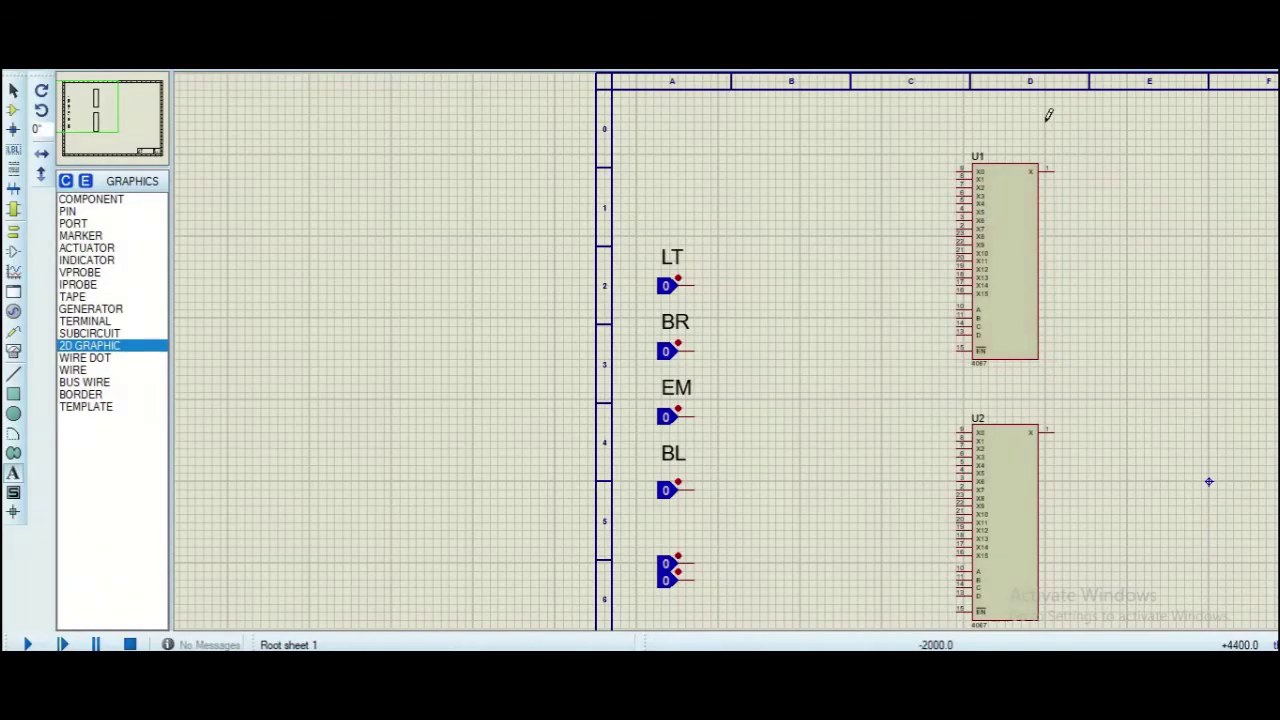
Add the text labels Left above U1's output and Right above U2's output
{"action": "left_click", "coordinate": [1046, 120]}
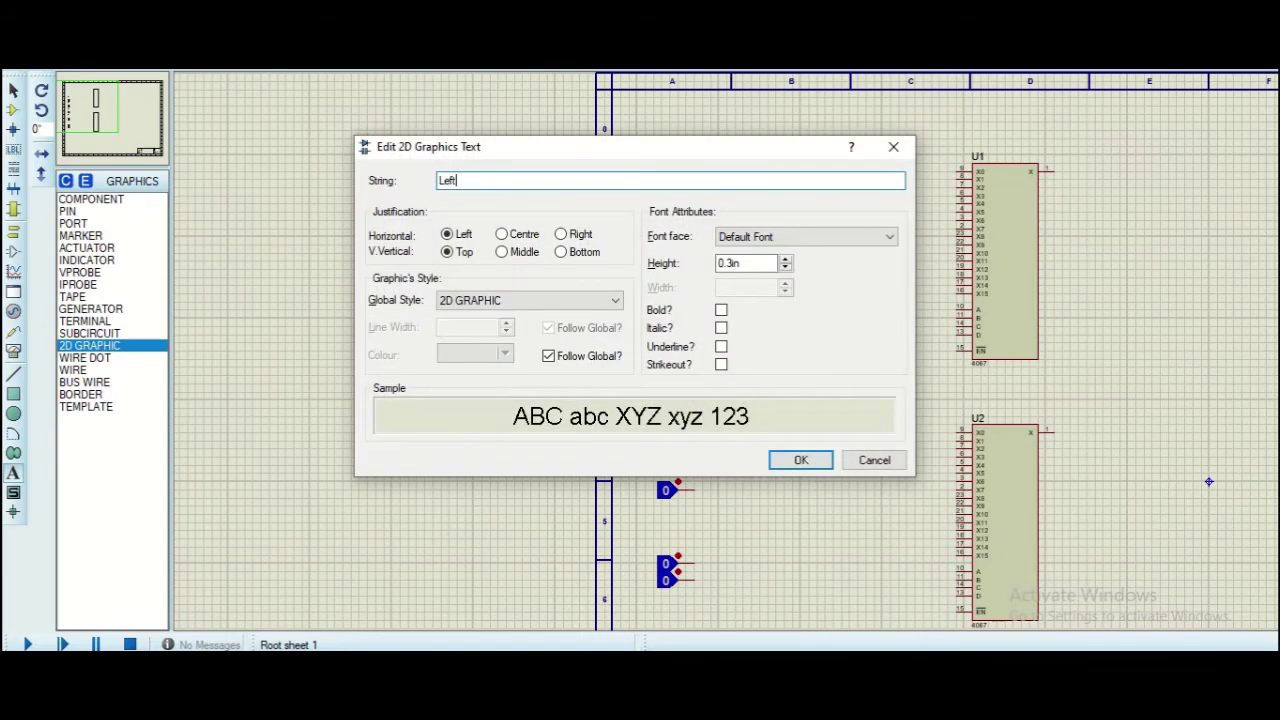
{"action": "key", "text": "Return"}
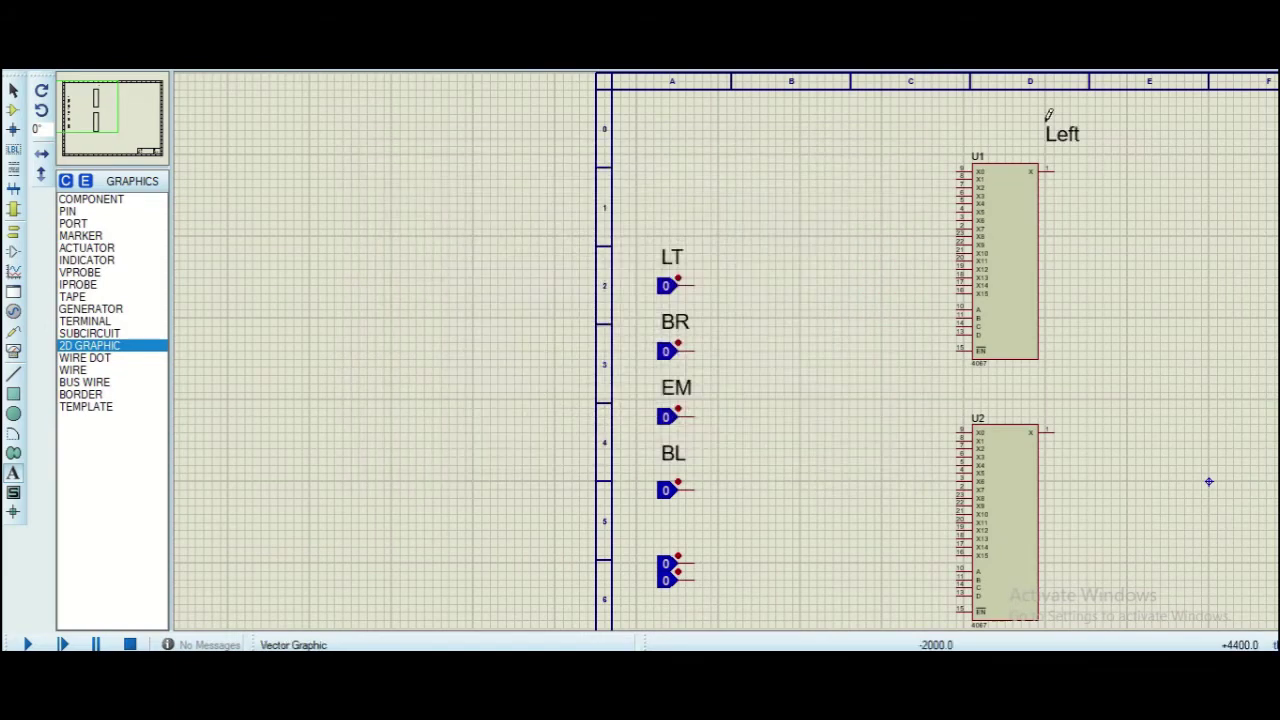
{"action": "left_click", "coordinate": [1063, 394]}
{"action": "type", "text": "Right"}
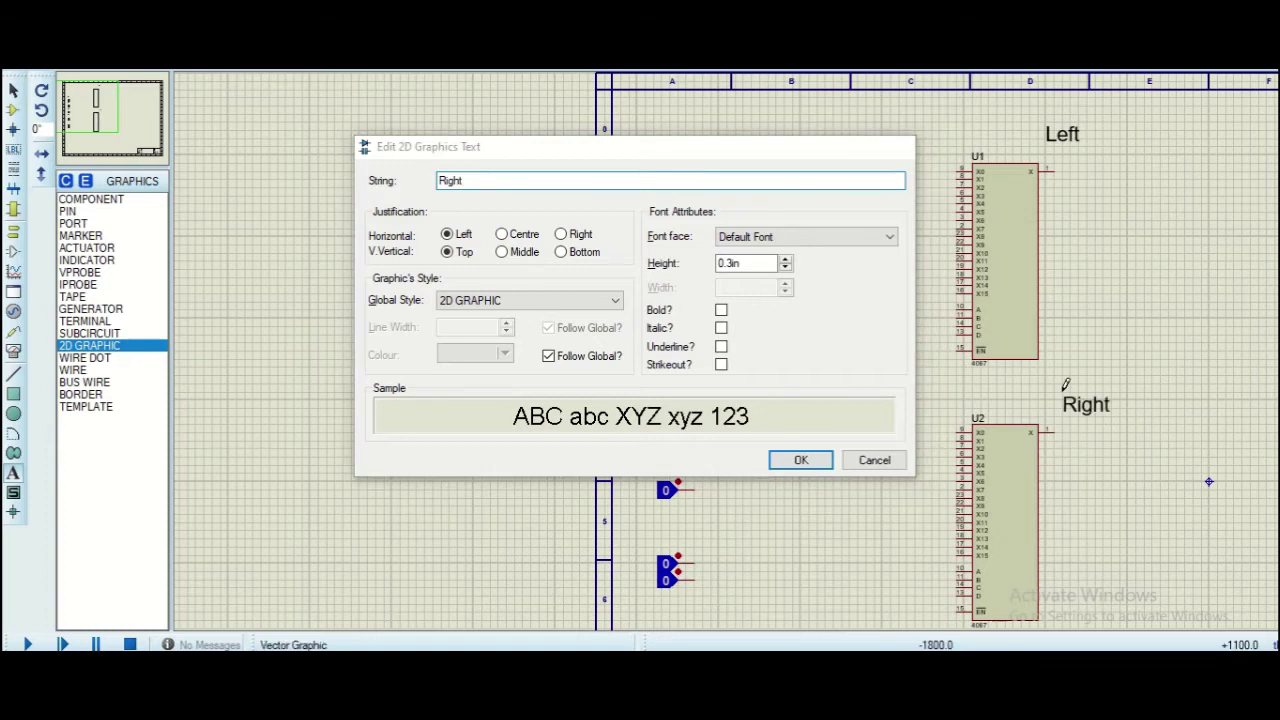
{"action": "key", "text": "Return"}
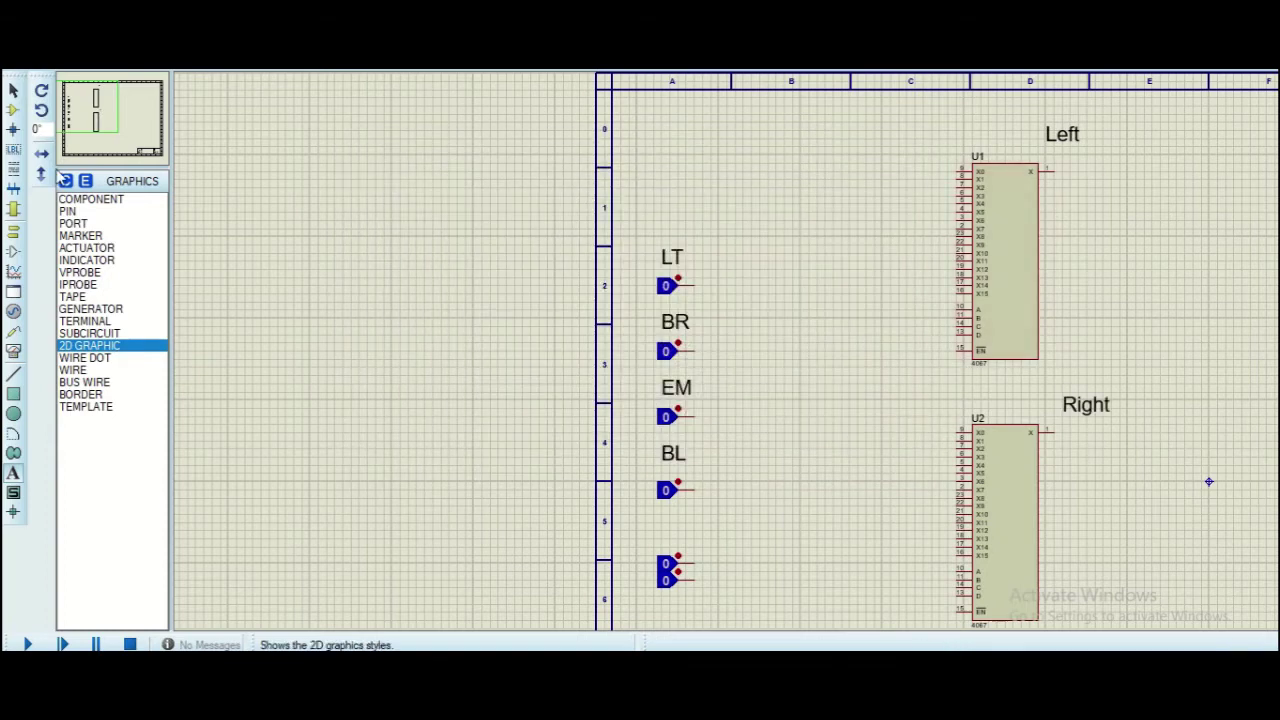
Try big logic probes on the X outputs of U1 and U2 and delete them again
{"action": "left_click", "coordinate": [13, 110]}
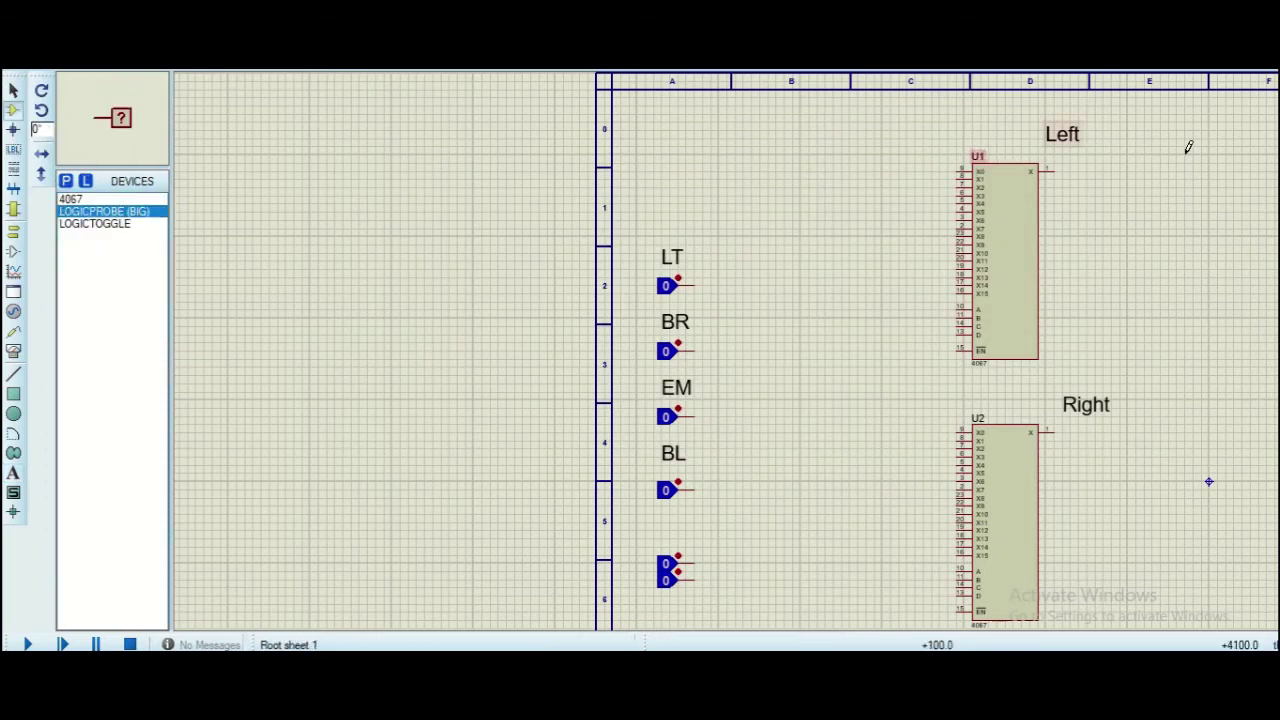
{"action": "left_click", "coordinate": [1078, 172]}
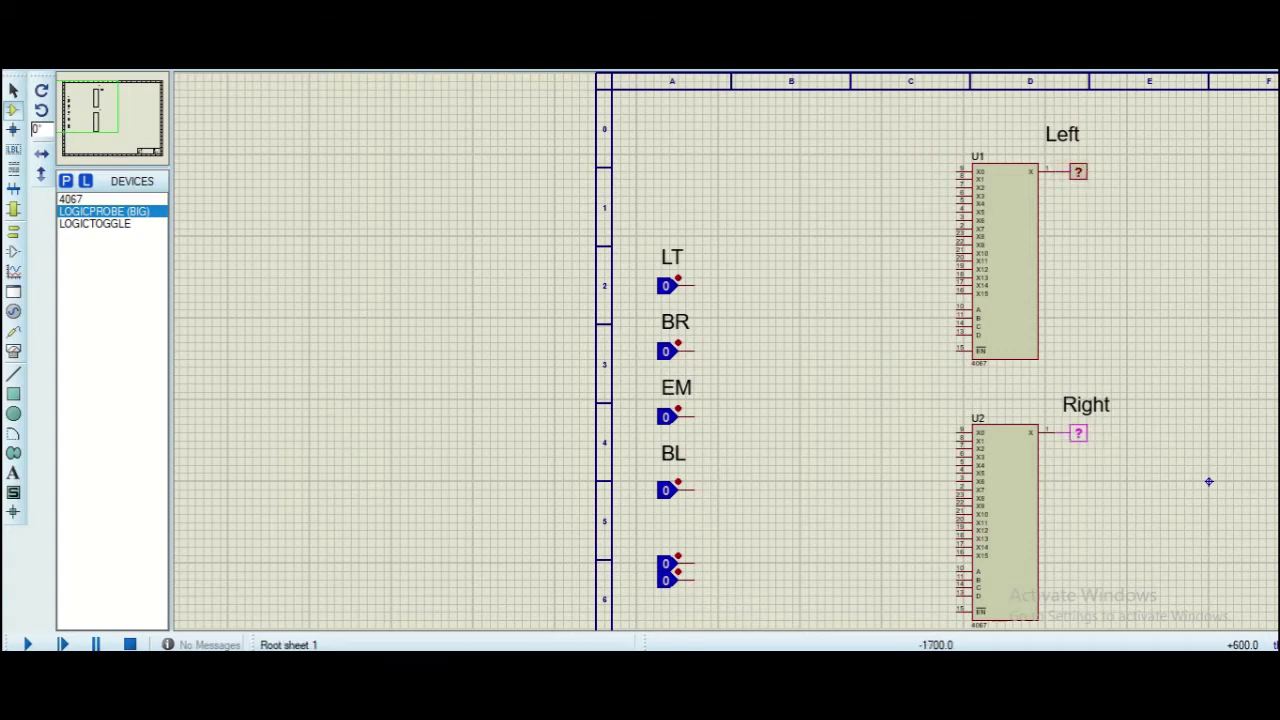
{"action": "left_click", "coordinate": [1077, 430]}
{"action": "left_click", "coordinate": [13, 90]}
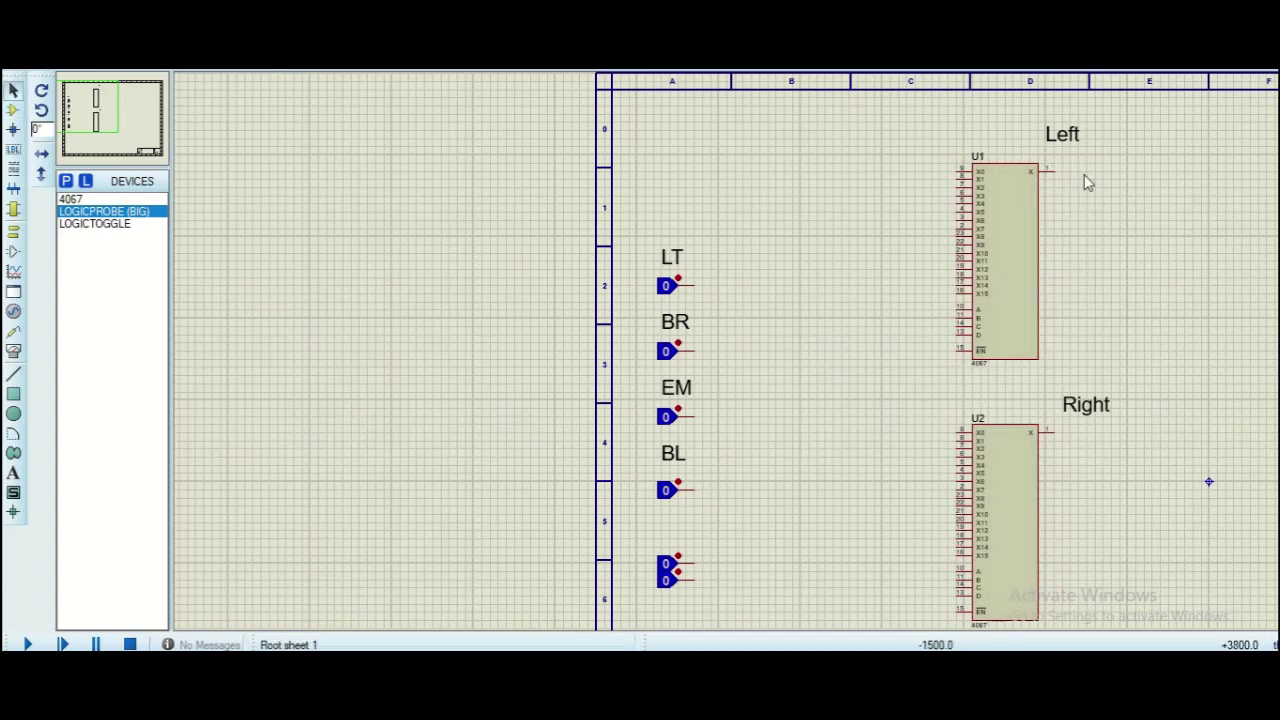
{"action": "key", "text": "Delete"}
Add the LED-BLUE device from the library and place one LED on the X output of each multiplexer
{"action": "left_click", "coordinate": [65, 180]}
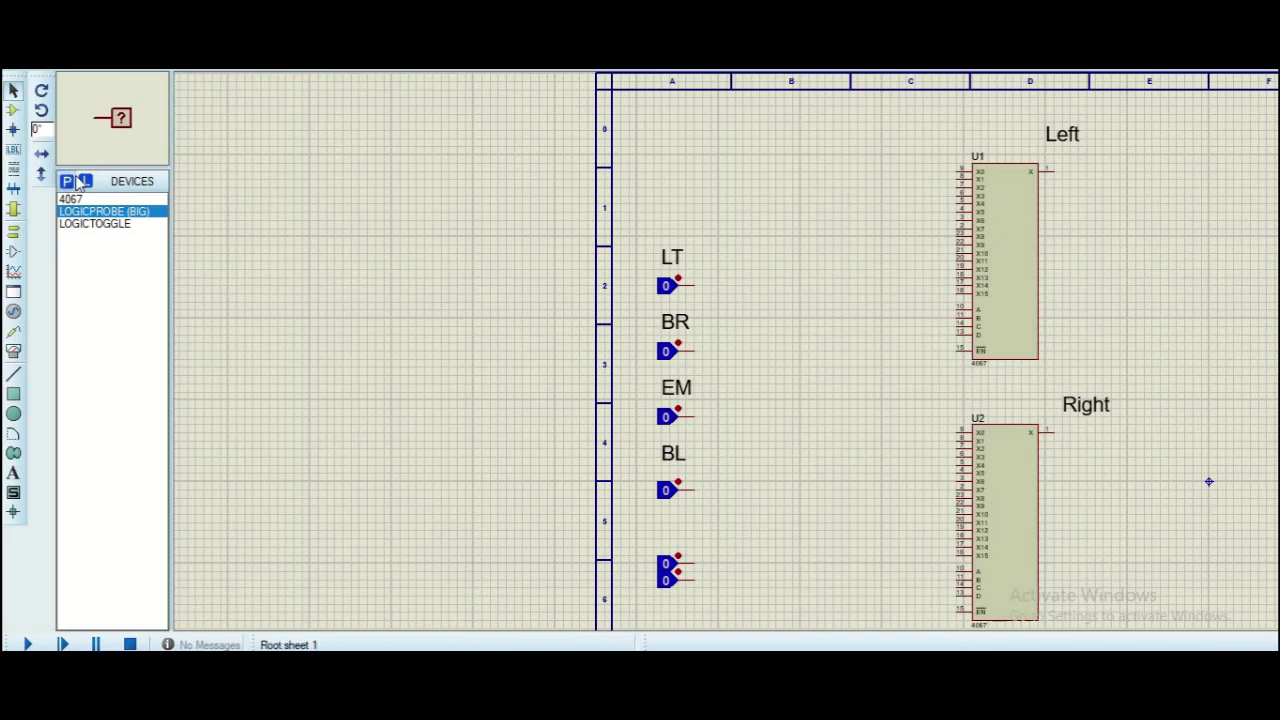
{"action": "type", "text": "LED blue"}
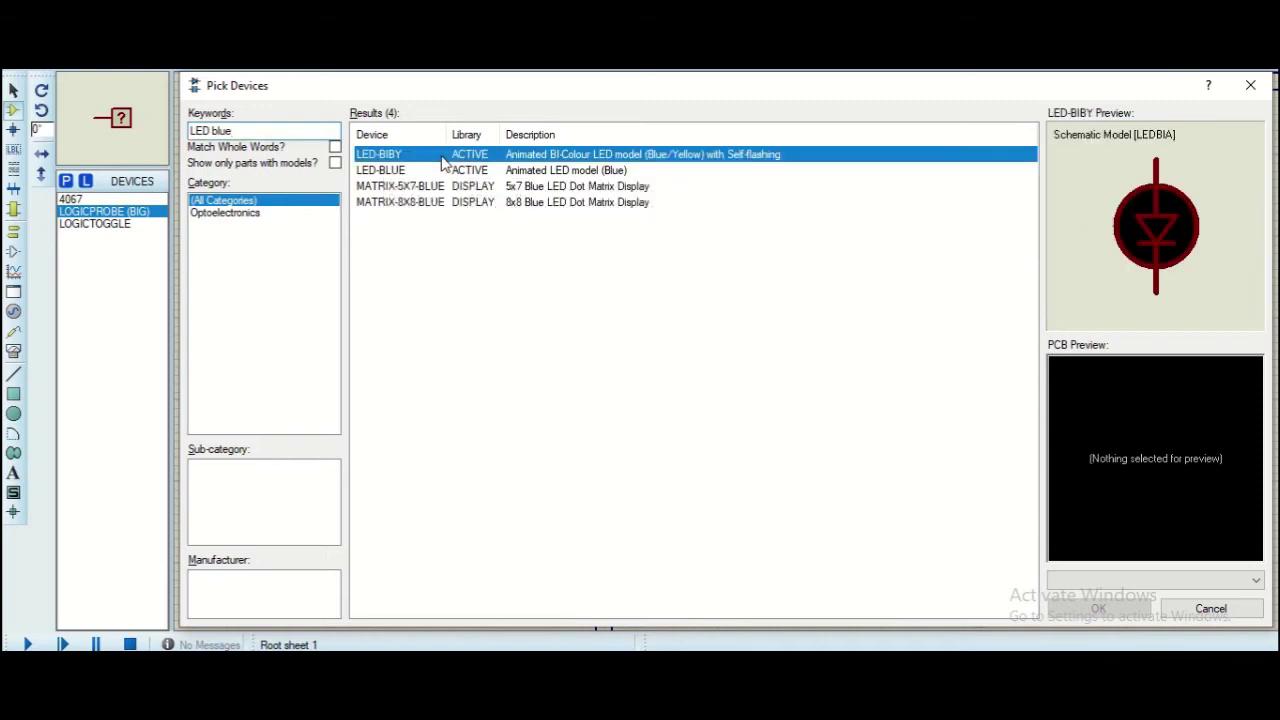
{"action": "left_click", "coordinate": [456, 171]}
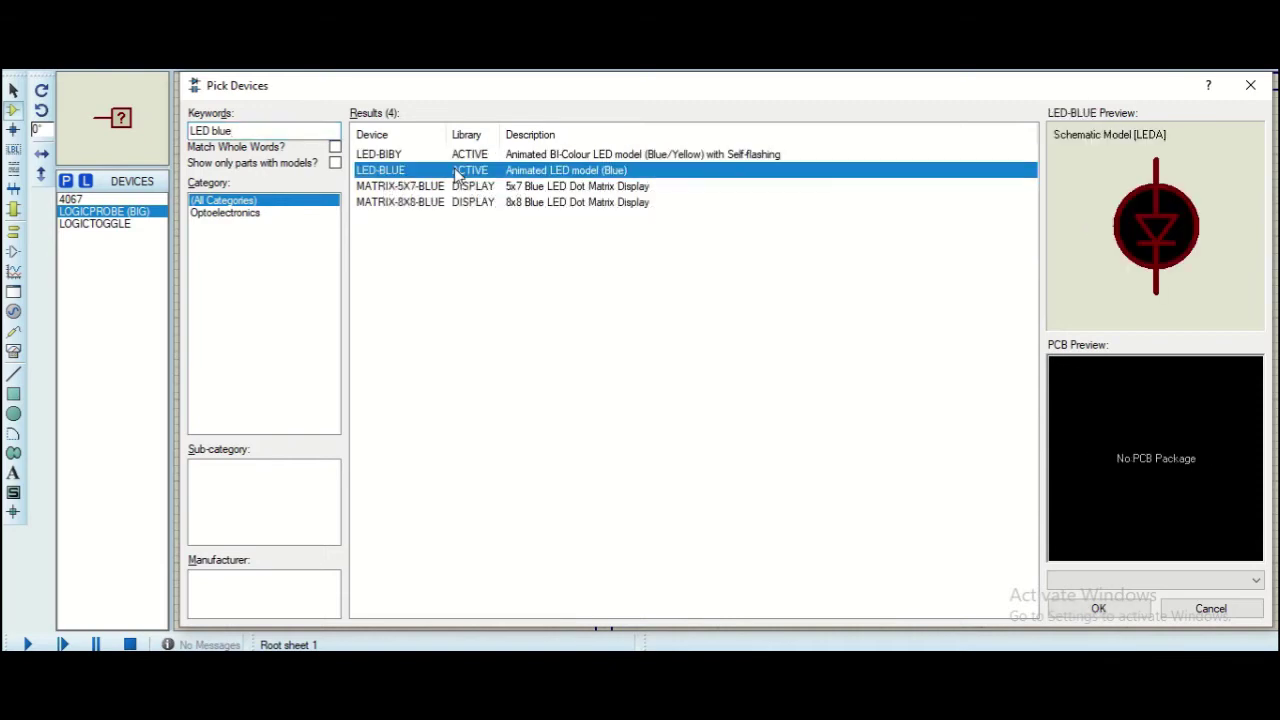
{"action": "left_click", "coordinate": [1098, 608]}
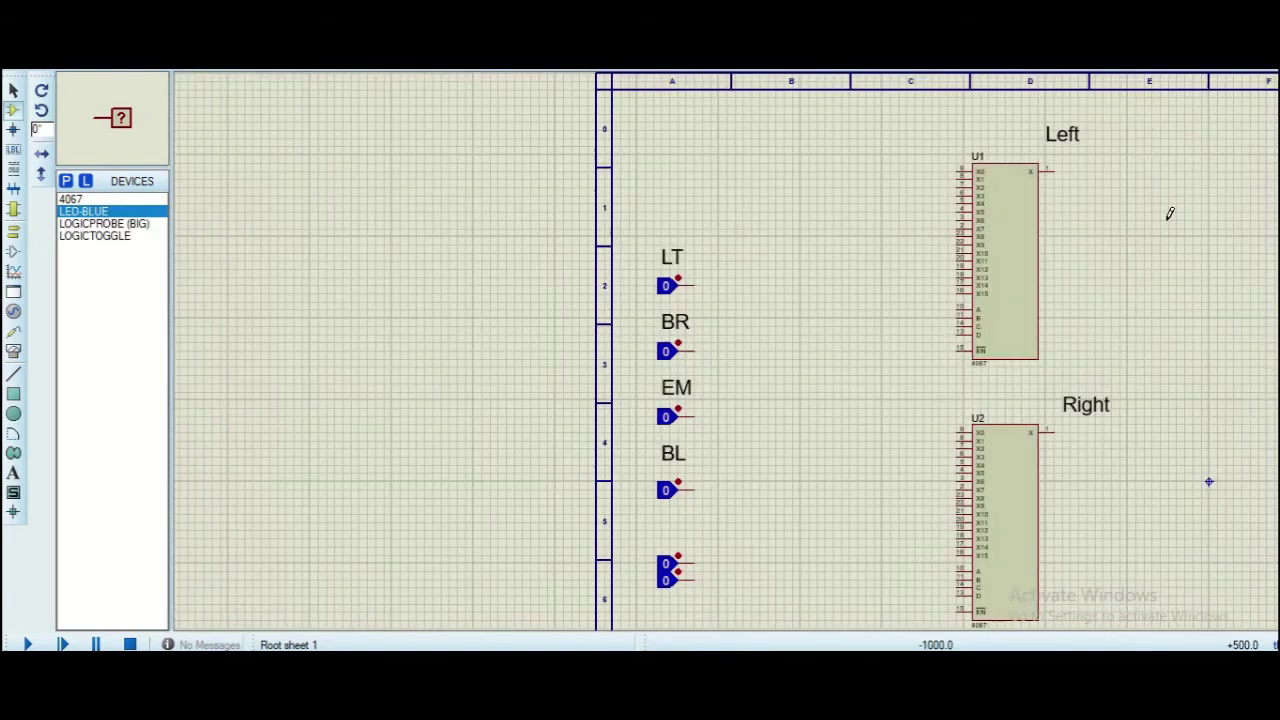
{"action": "left_click", "coordinate": [1054, 188]}
{"action": "left_click", "coordinate": [1054, 449]}
Place a ground terminal on the lower pin of LED D1 beside U1
{"action": "left_click", "coordinate": [13, 231]}
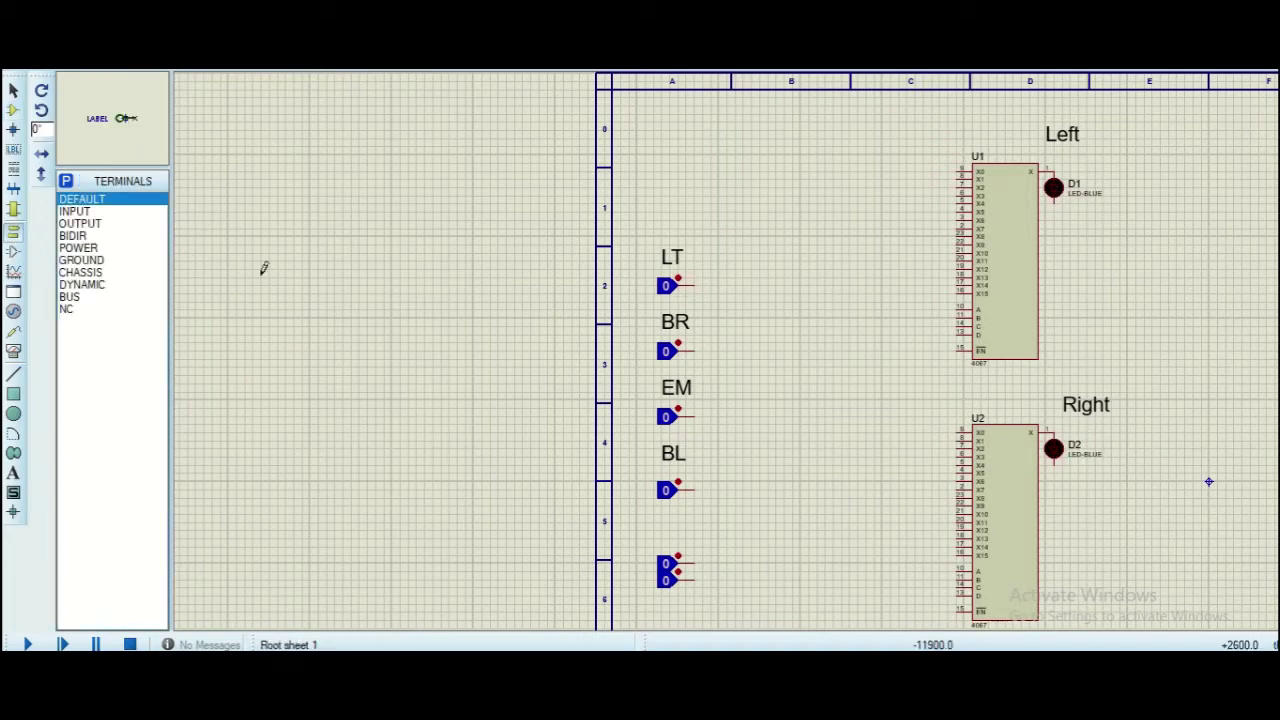
{"action": "left_click", "coordinate": [100, 262]}
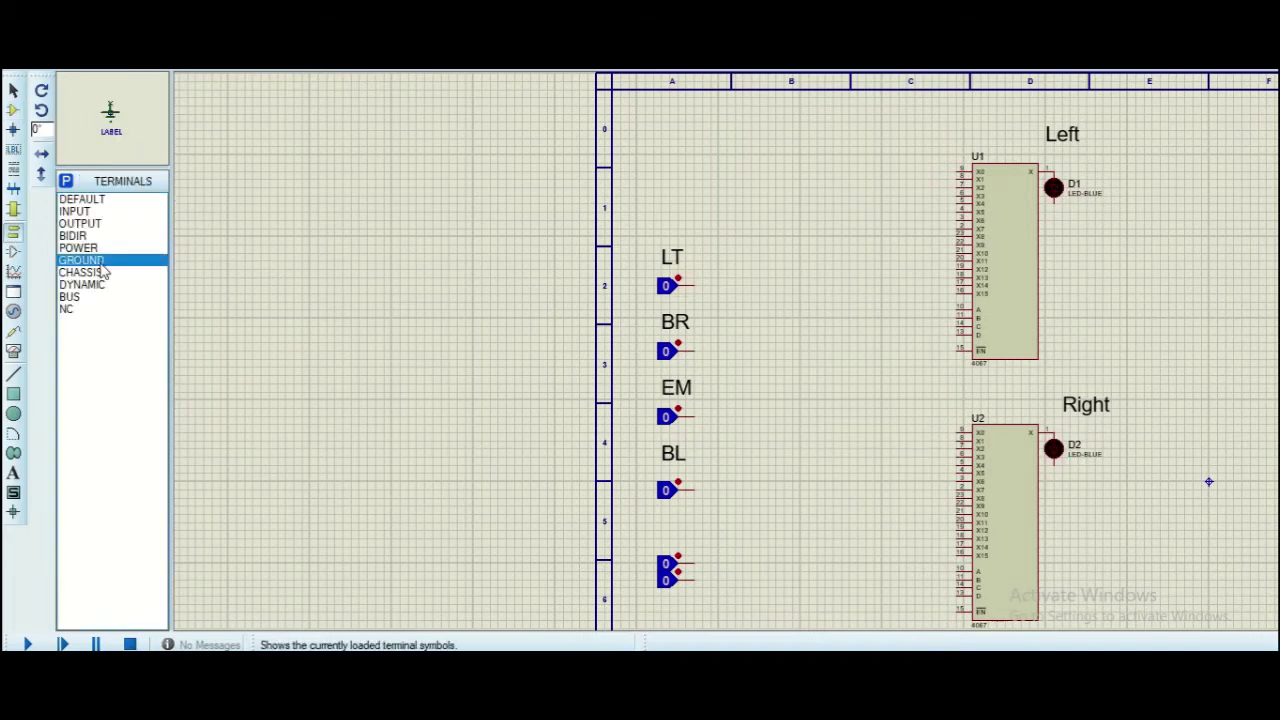
{"action": "left_click", "coordinate": [1057, 226]}
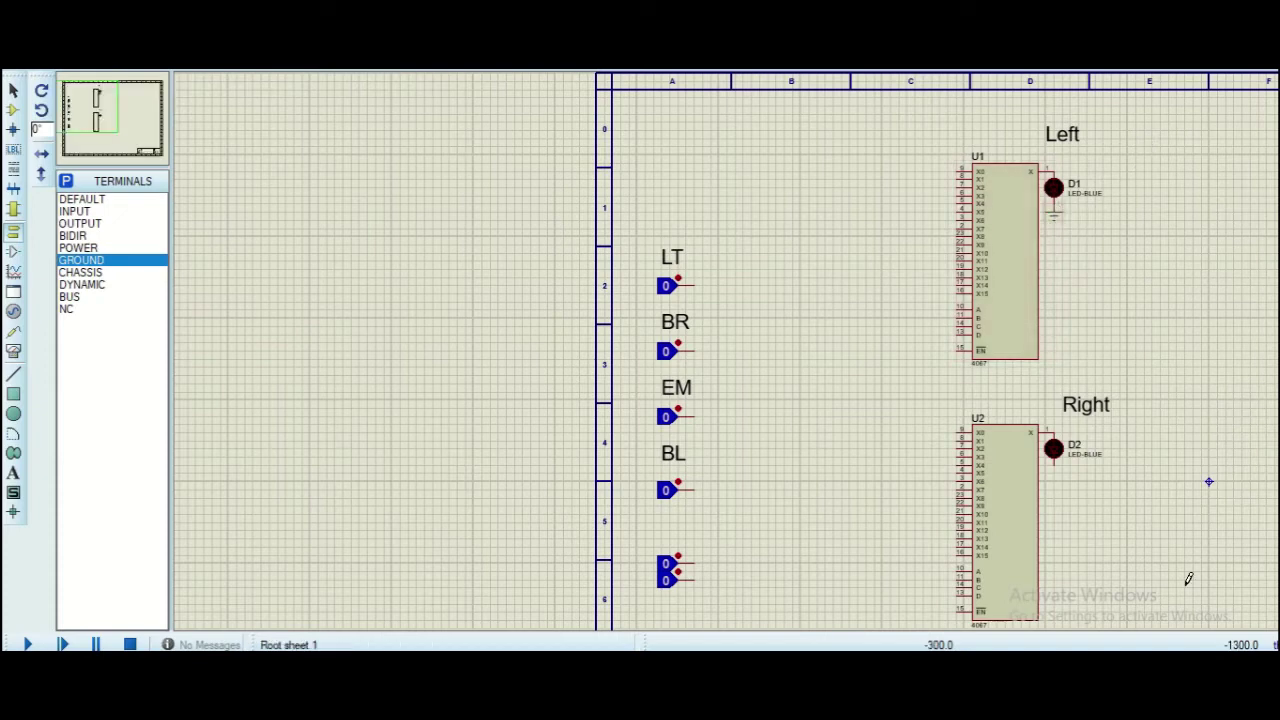
Place a ground terminal on the lower pin of LED D2 beside U2 and consult the truth table slide
{"action": "left_click", "coordinate": [1055, 481]}
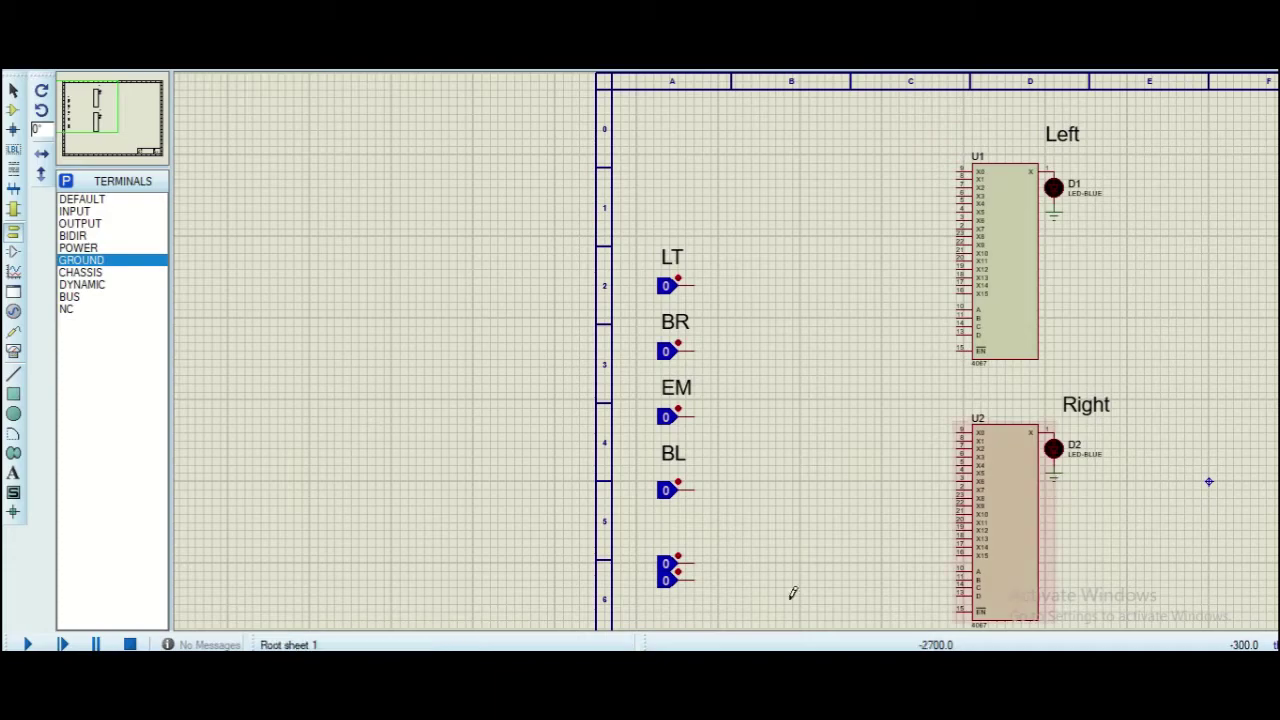
{"action": "key", "text": "alt+Tab"}
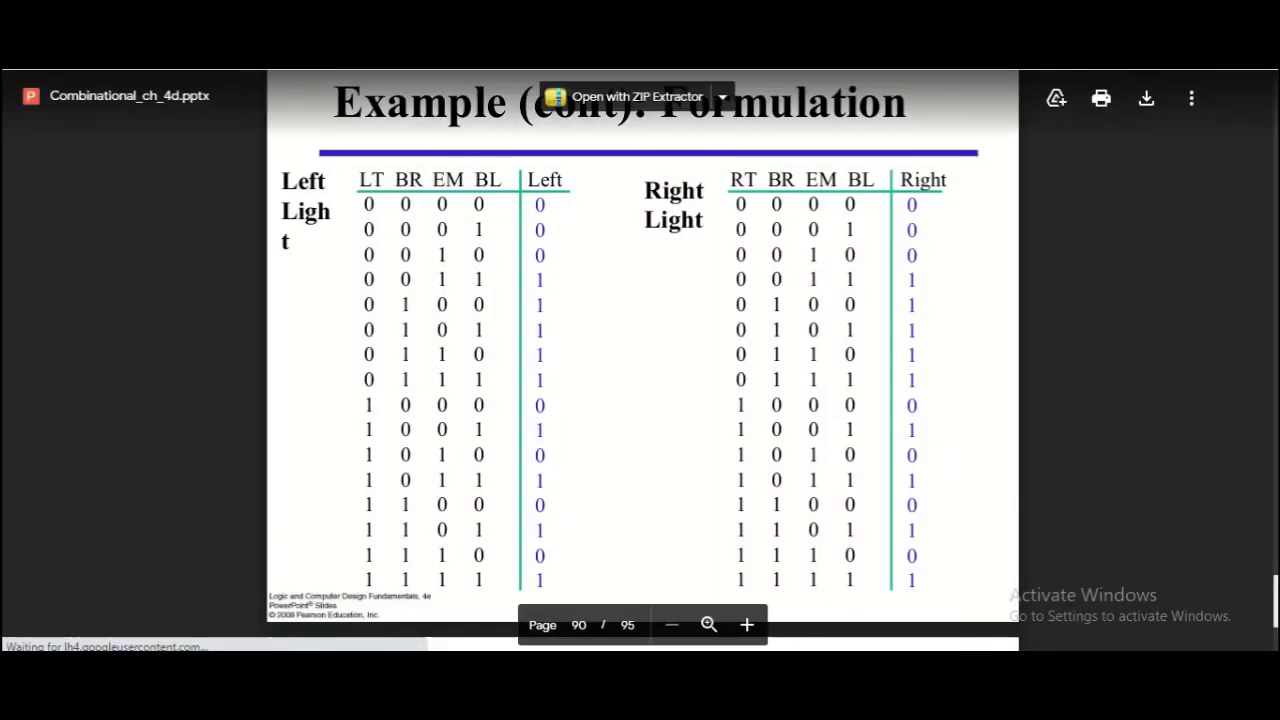
{"action": "key", "text": "alt+Tab"}
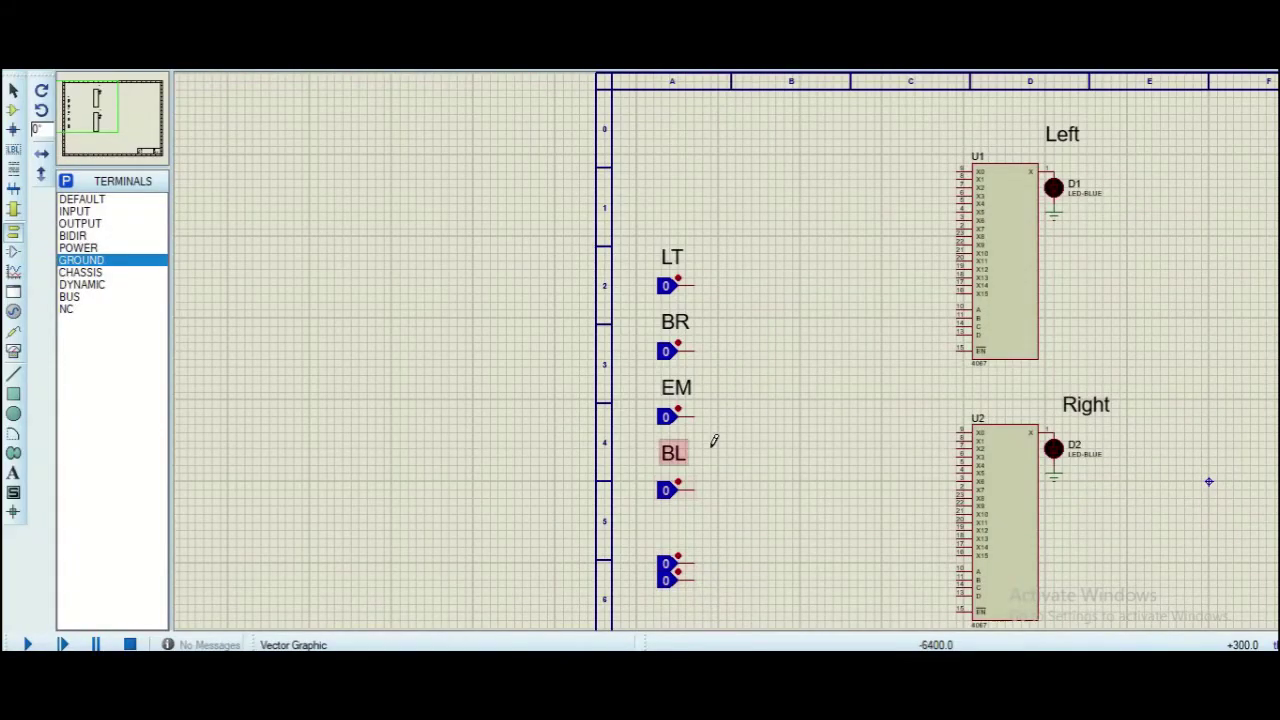
Delete the BL toggle with its label and place a SINE generator in its place below the EM toggle
{"action": "left_click_drag", "start_coordinate": [722, 428], "coordinate": [642, 515]}
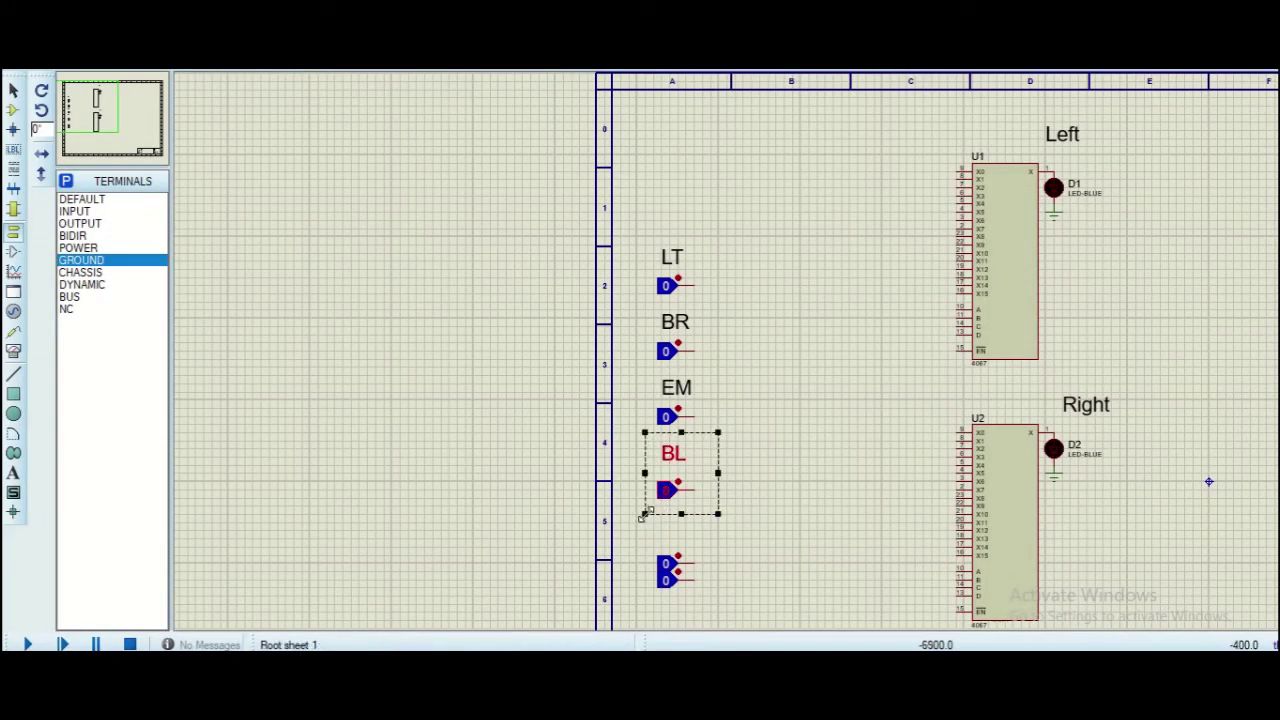
{"action": "key", "text": "Delete"}
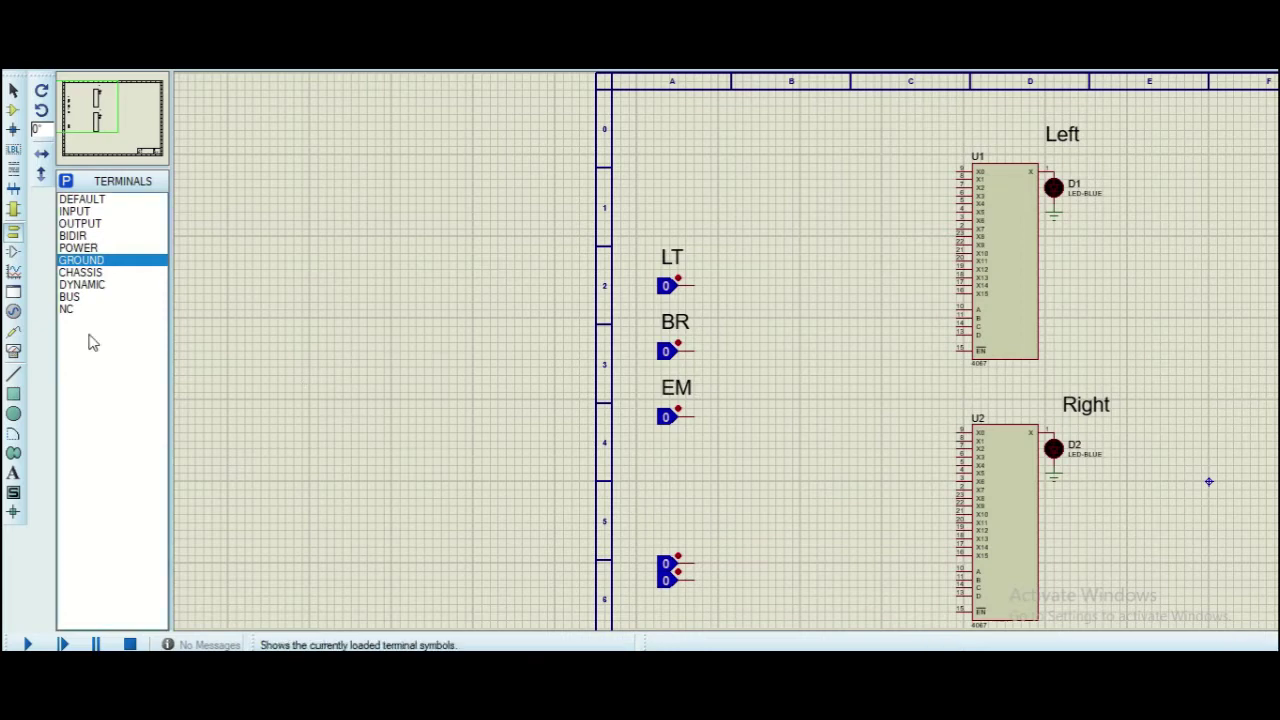
{"action": "left_click", "coordinate": [14, 311]}
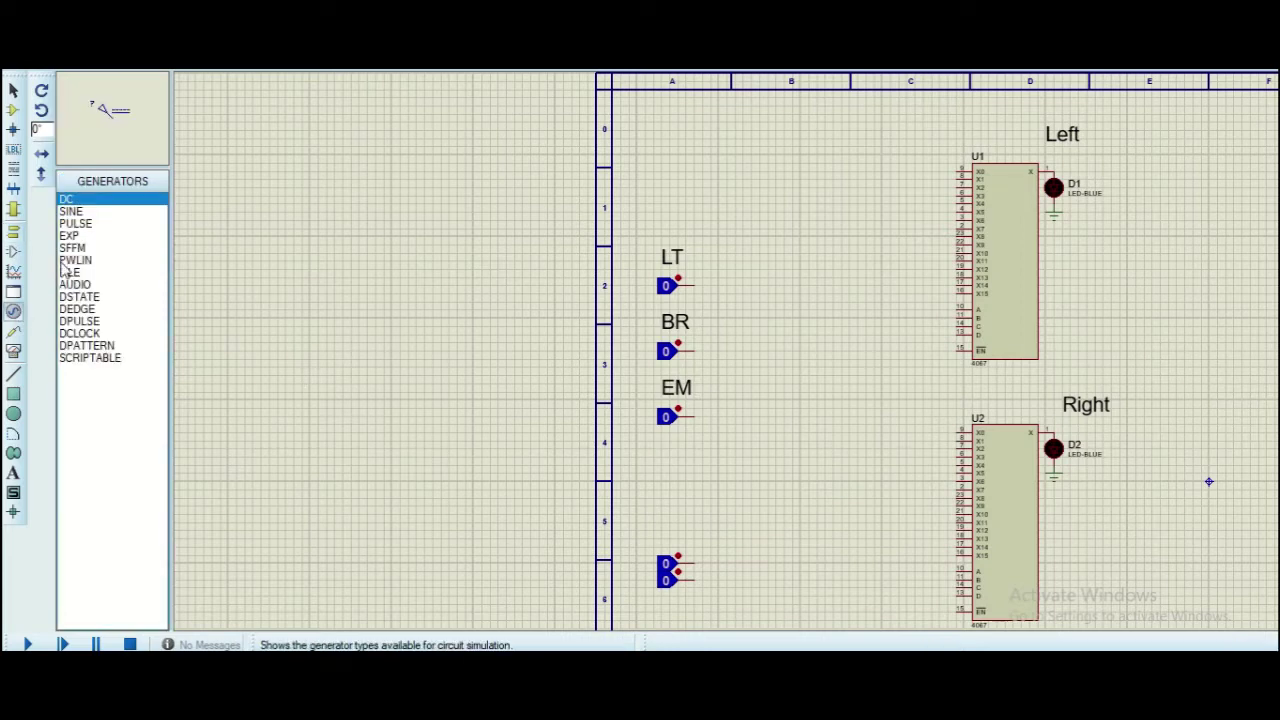
{"action": "left_click", "coordinate": [72, 211]}
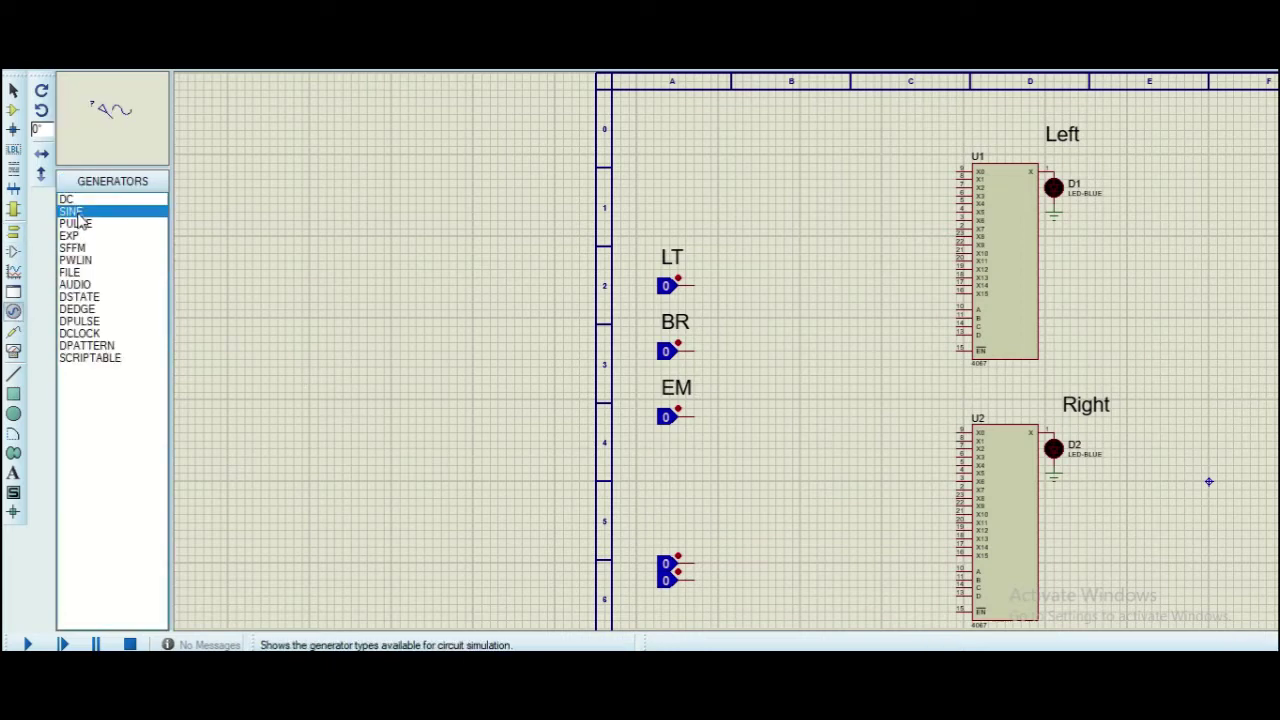
{"action": "left_click", "coordinate": [667, 453]}
{"action": "left_click", "coordinate": [660, 464]}
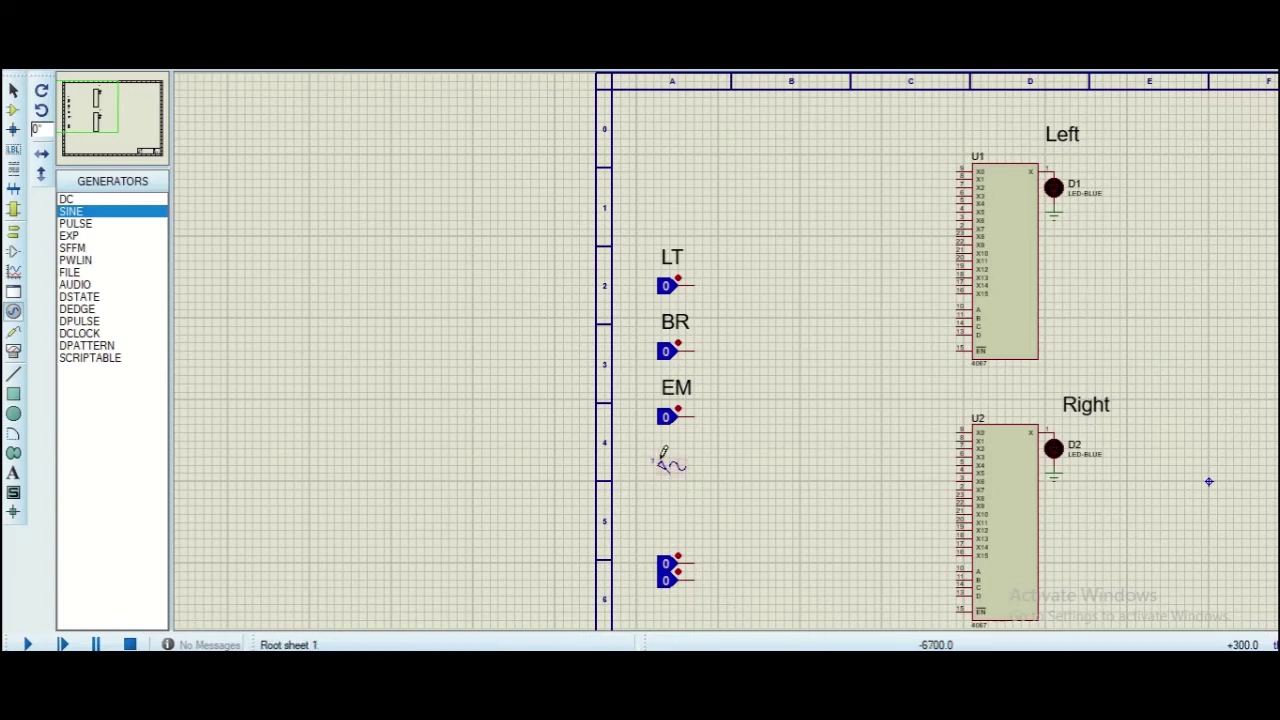
Set the sine generator's offset to 5 volts
{"action": "double_click", "coordinate": [678, 472]}
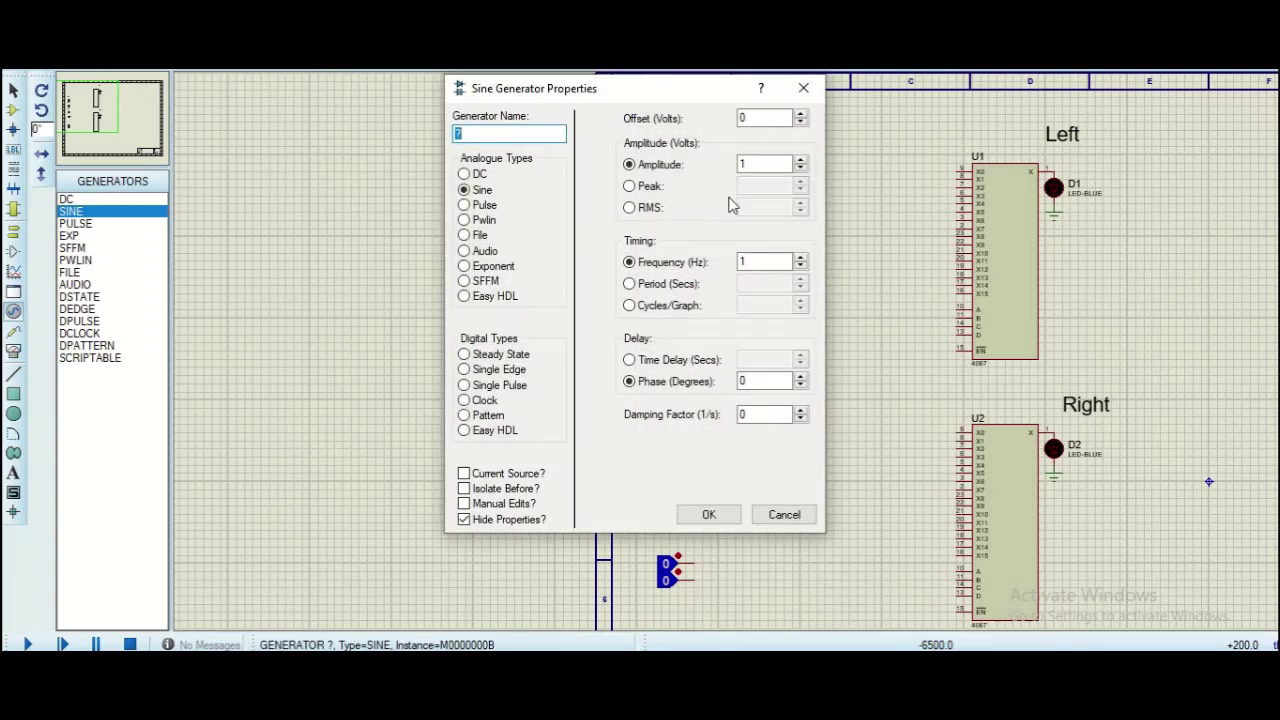
{"action": "left_click", "coordinate": [749, 261]}
{"action": "left_click", "coordinate": [762, 118]}
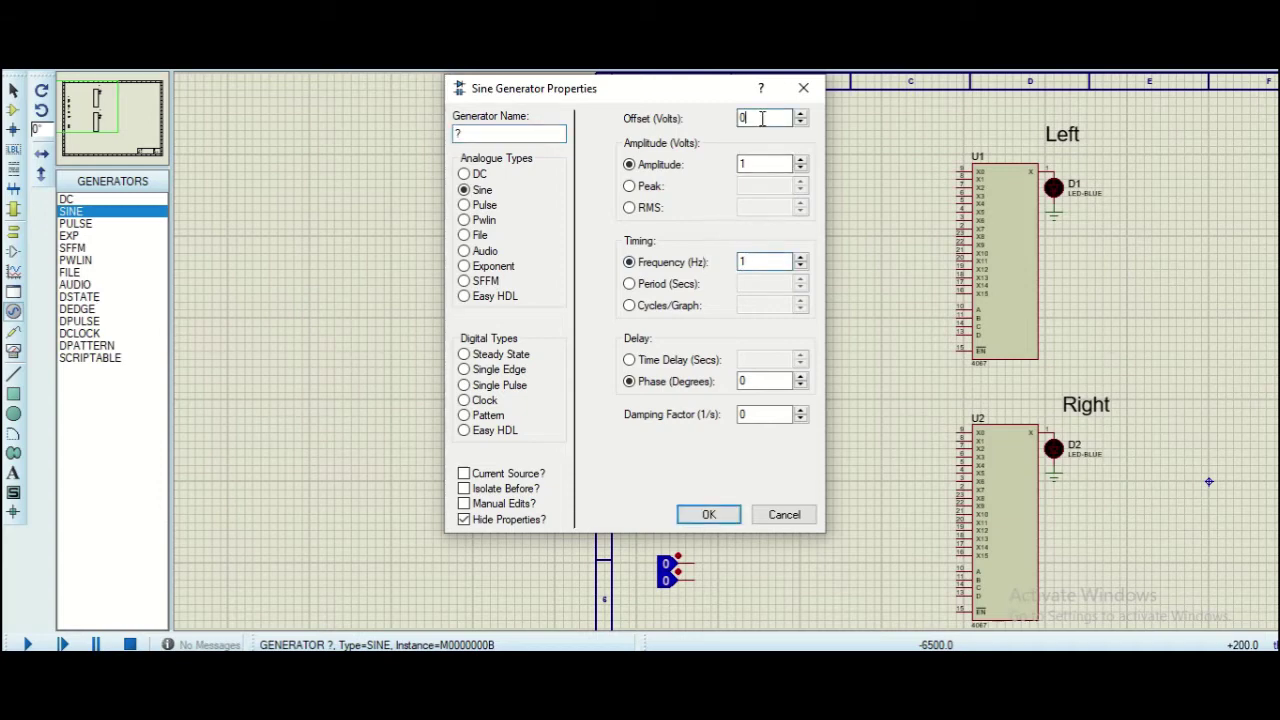
{"action": "type", "text": "5"}
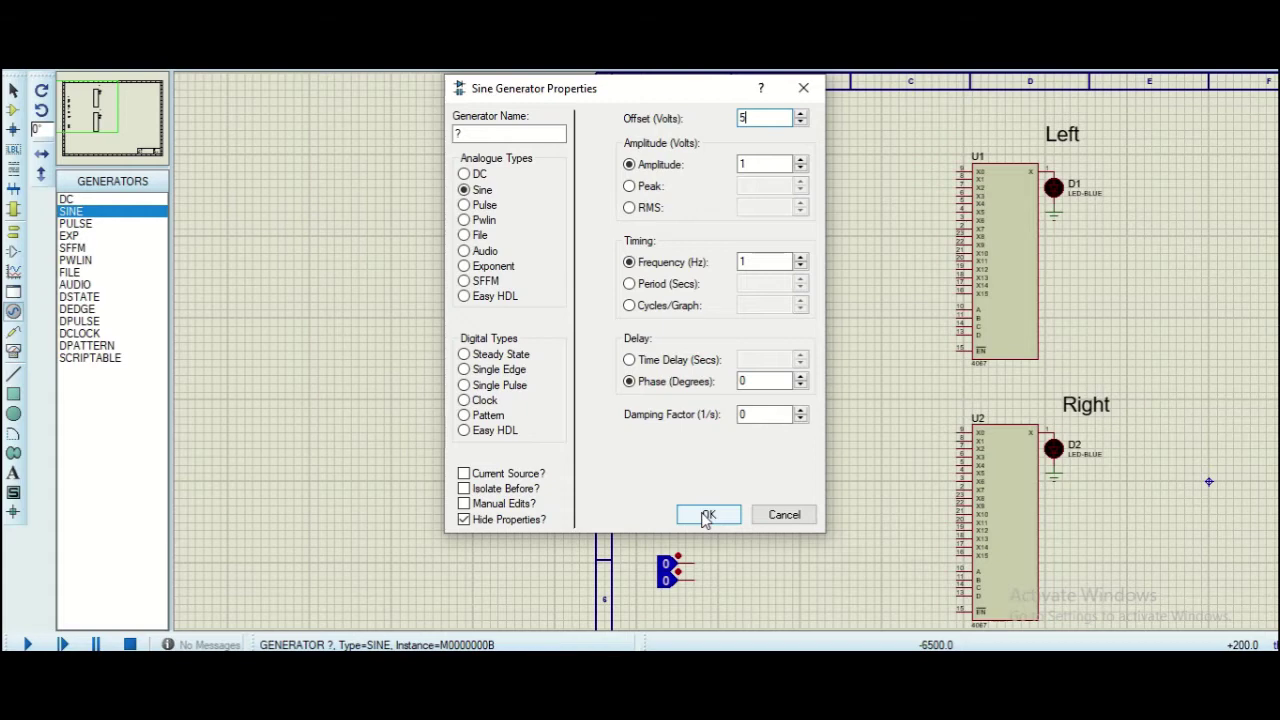
{"action": "left_click", "coordinate": [707, 516]}
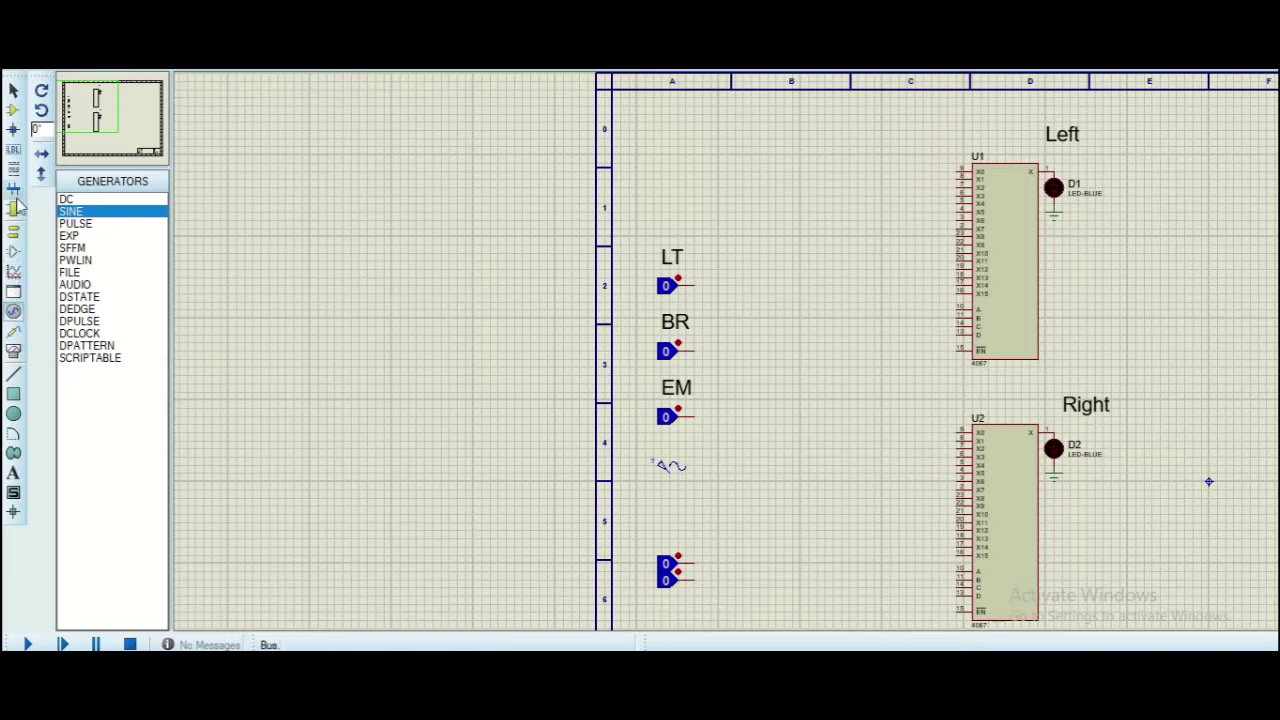
Add the text label BL above the sine generator
{"action": "left_click", "coordinate": [13, 474]}
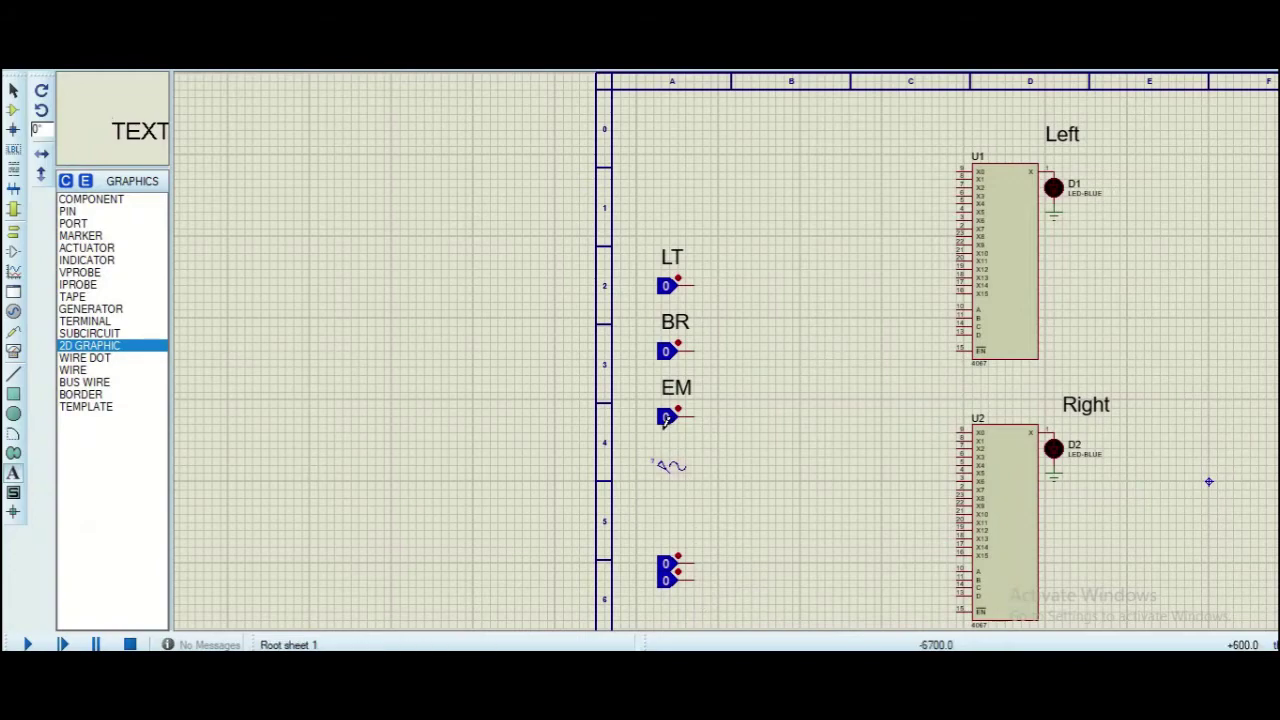
{"action": "left_click", "coordinate": [665, 420]}
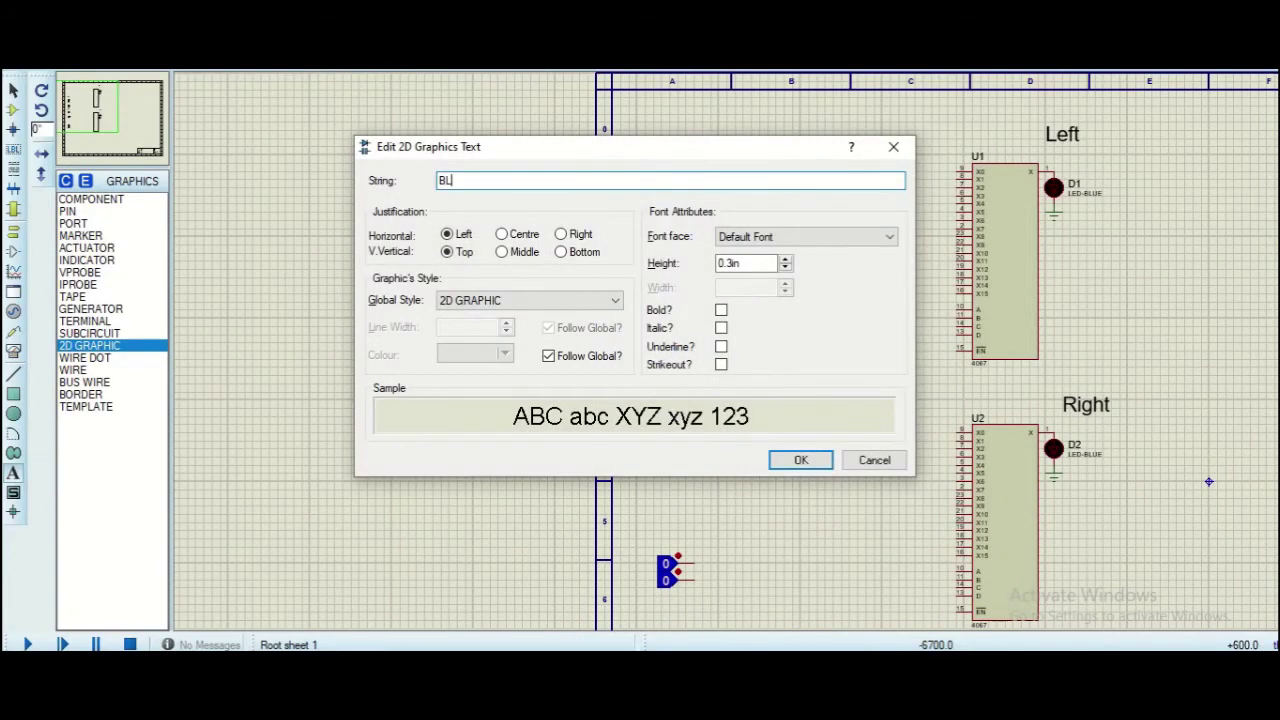
{"action": "type", "text": "BL"}
{"action": "key", "text": "Return"}
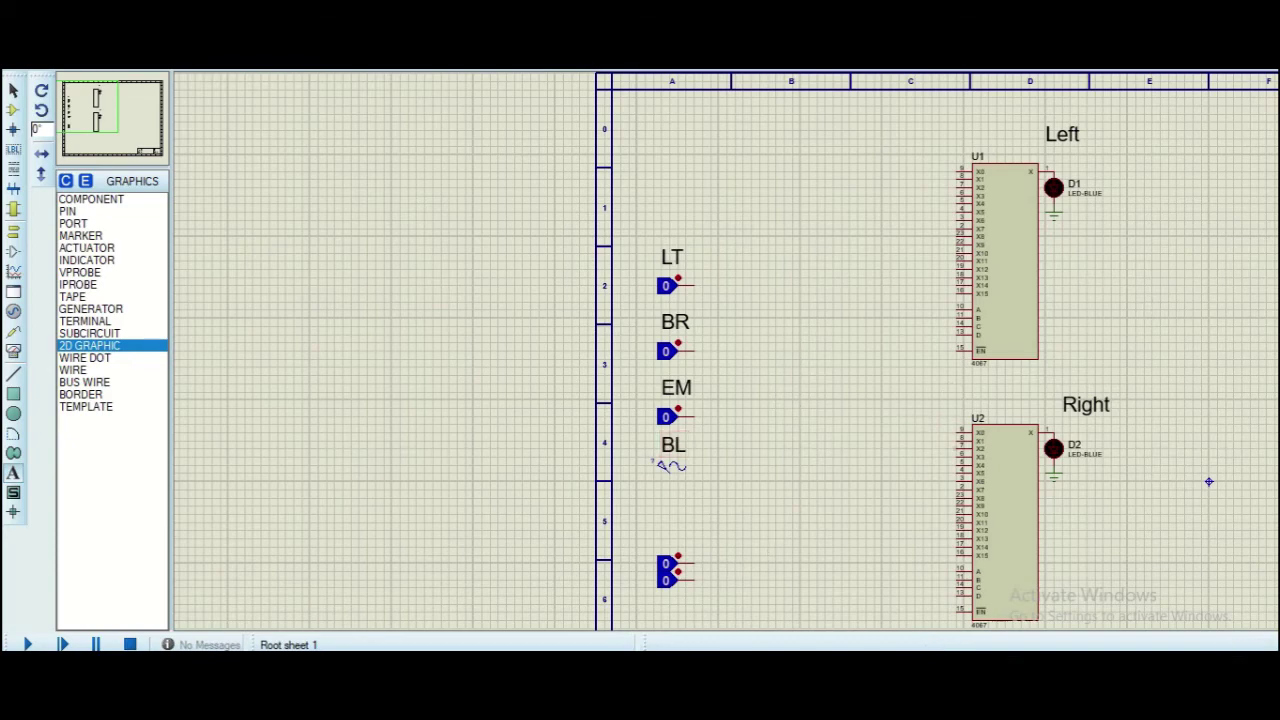
Consult the truth table for the left light and wire U1's inputs X3 to X7 together
{"action": "key", "text": "alt+Tab"}
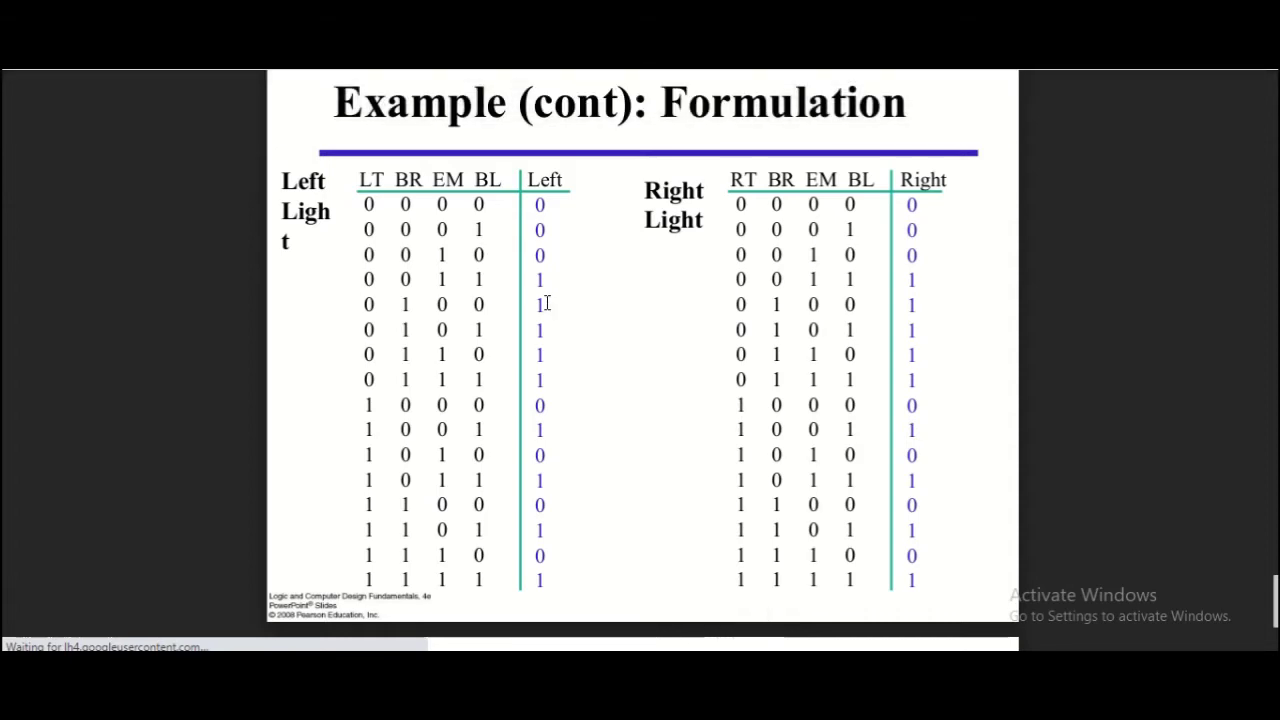
{"action": "key", "text": "alt+Tab"}
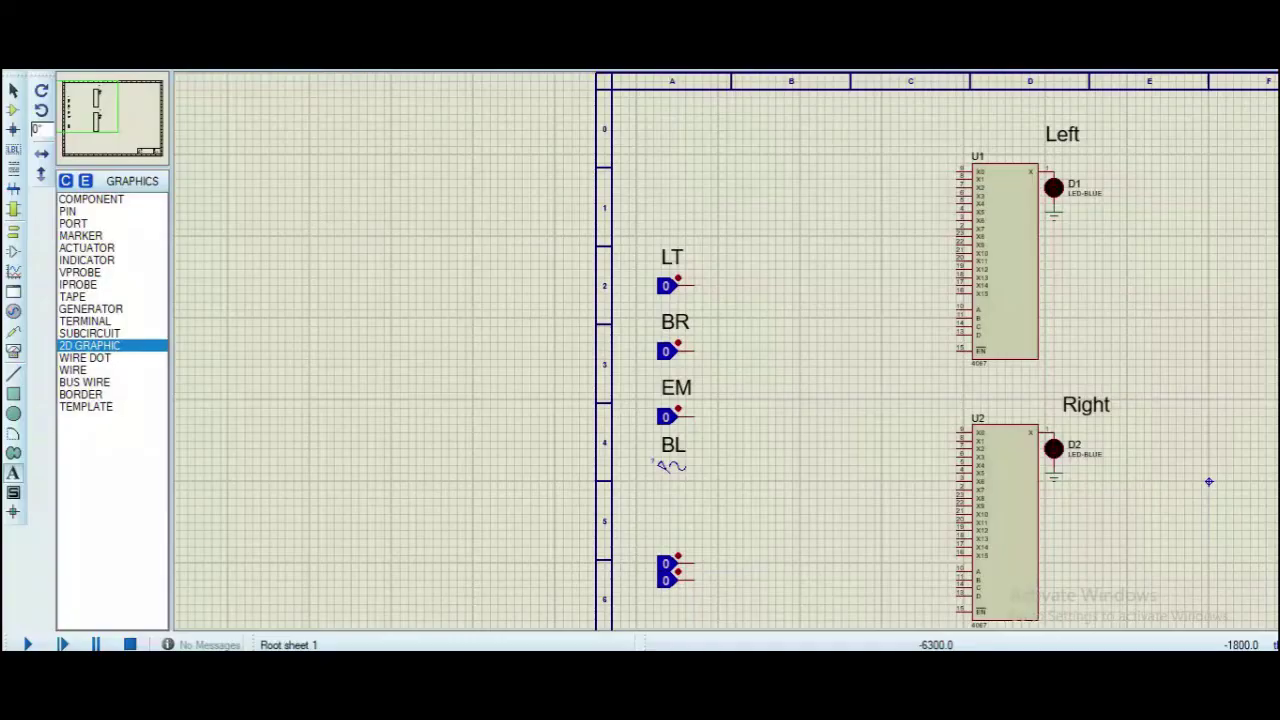
{"action": "scroll", "coordinate": [1046, 229], "scroll_direction": "up", "scroll_amount": 3}
{"action": "scroll", "coordinate": [700, 350], "scroll_direction": "down", "scroll_amount": 2}
{"action": "scroll", "coordinate": [646, 412], "scroll_direction": "up", "scroll_amount": 1}
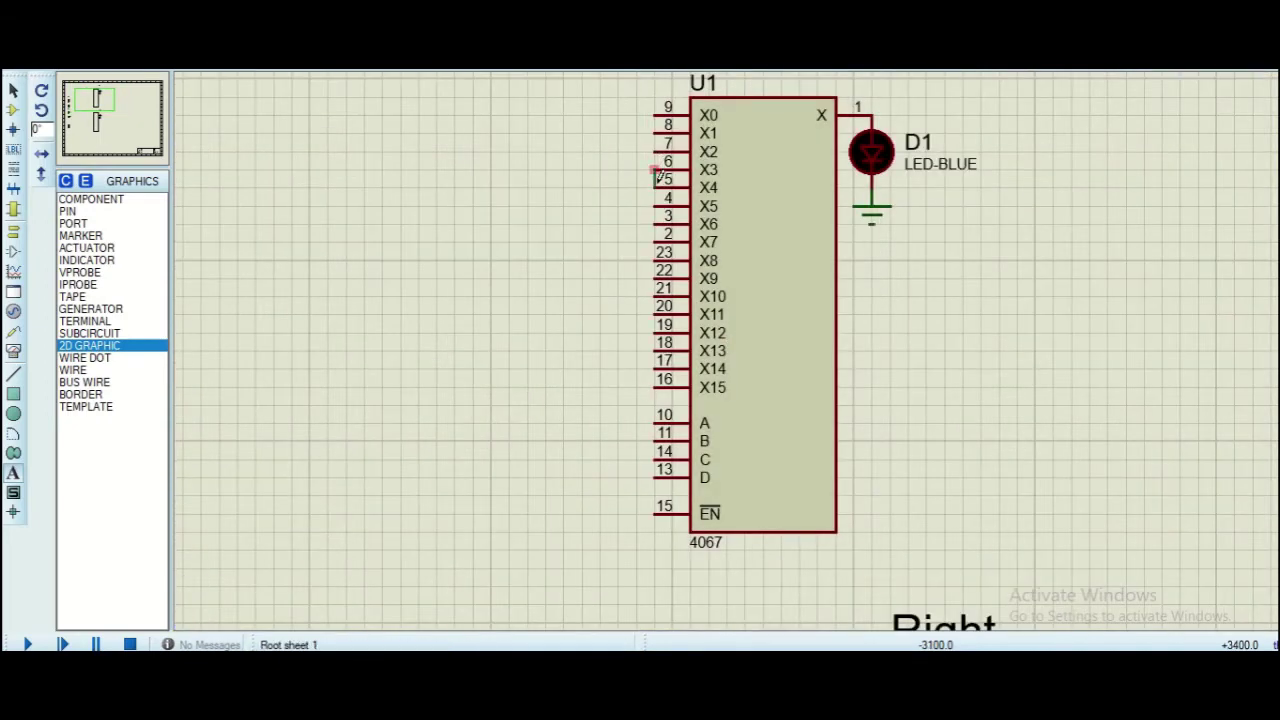
{"action": "left_click", "coordinate": [661, 234]}
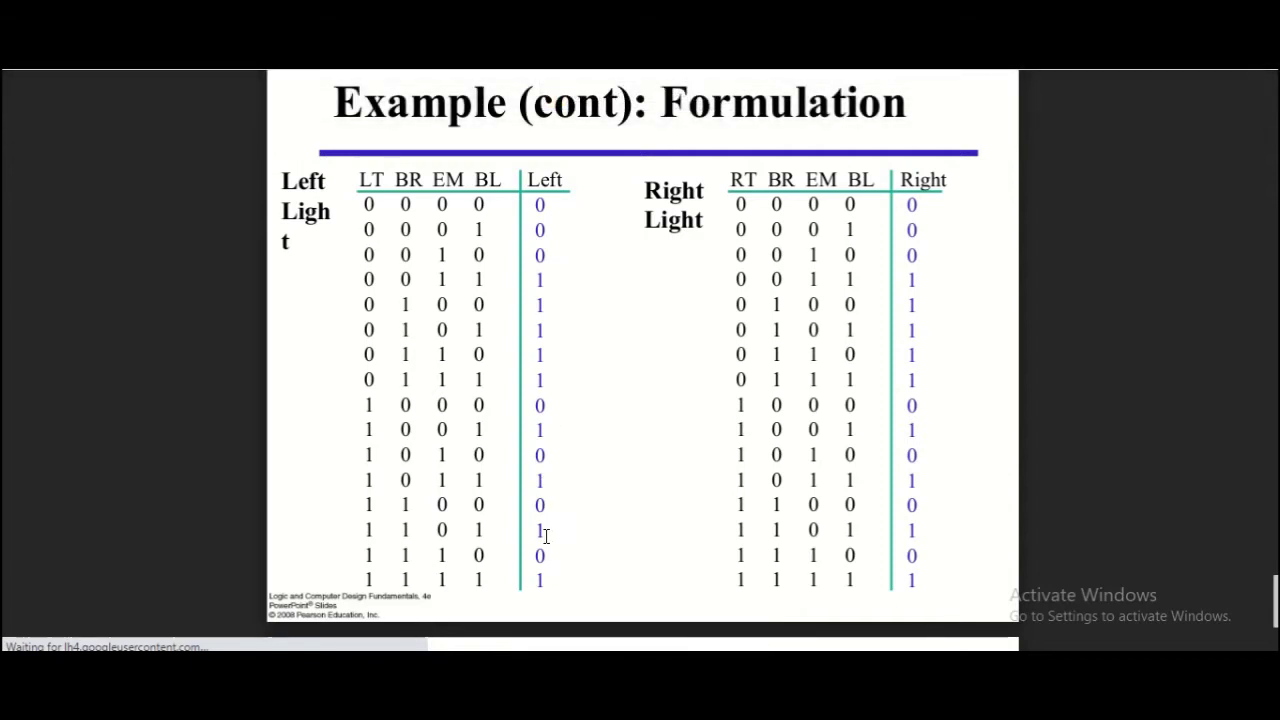
Wire U1's inputs X9, X11, X13 and X15 together according to the Left column of the truth table
{"action": "key", "text": "alt+Tab"}
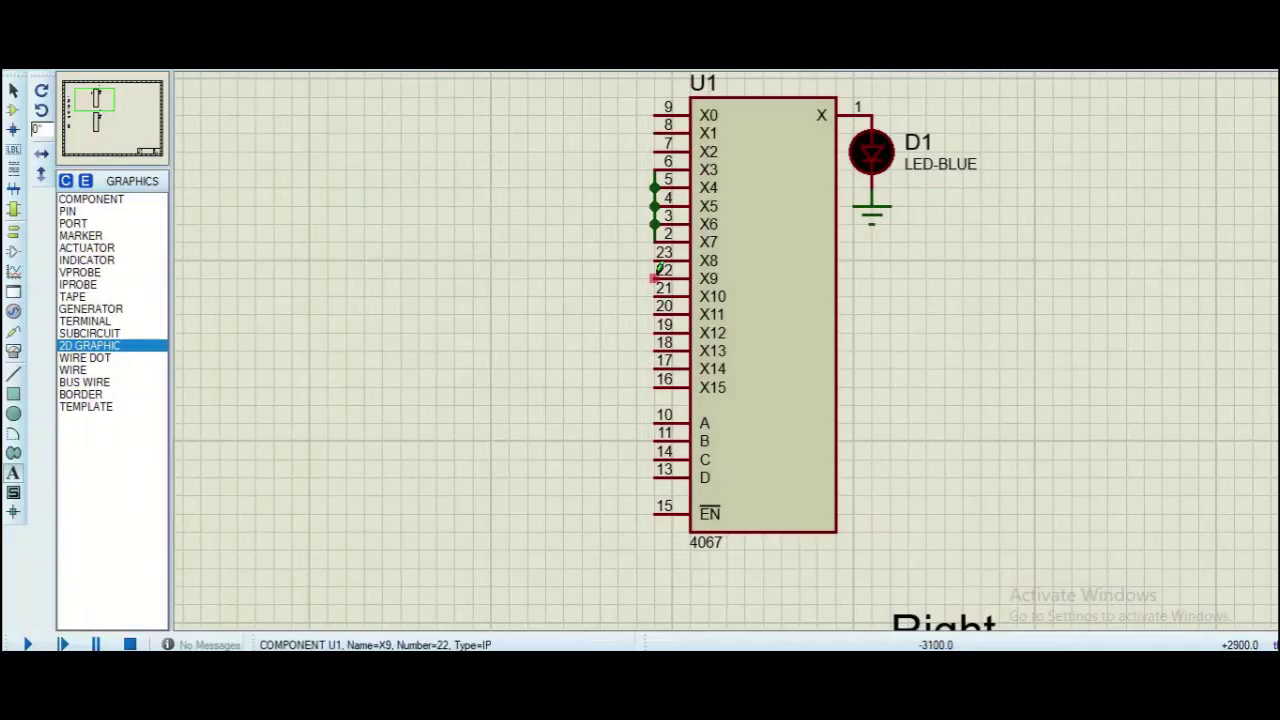
{"action": "left_click", "coordinate": [652, 265]}
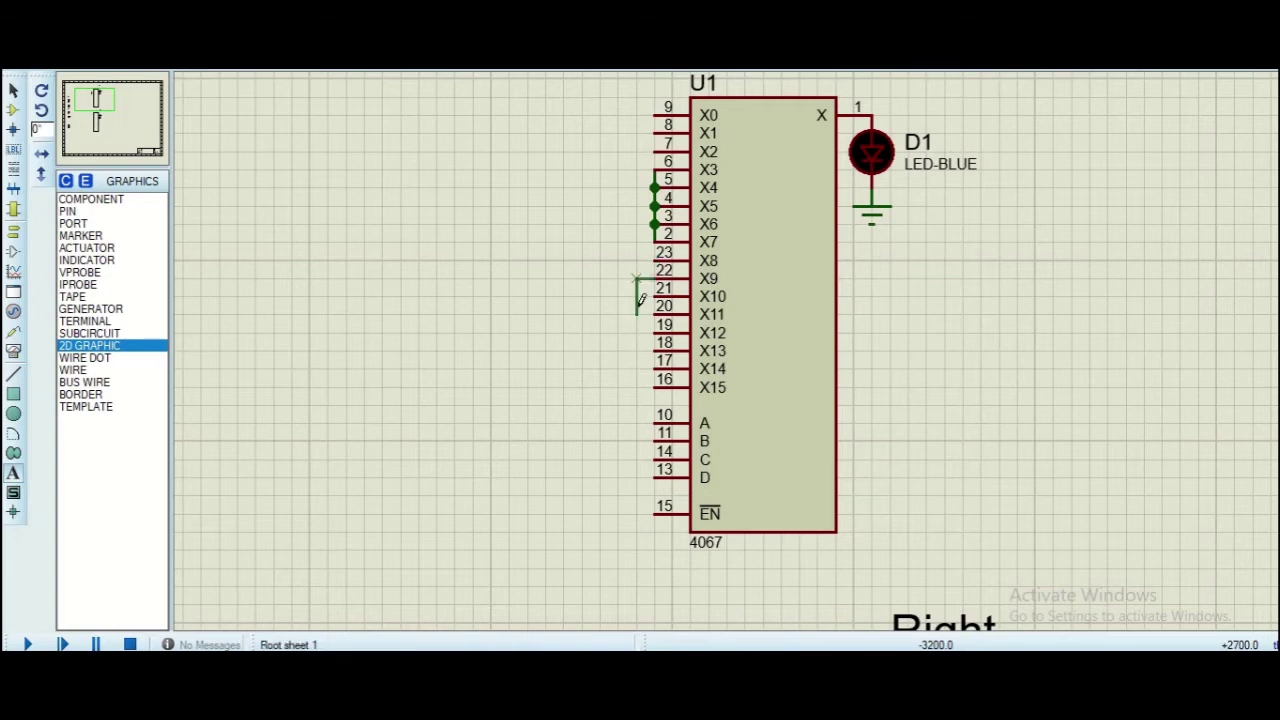
{"action": "left_click", "coordinate": [636, 316]}
{"action": "left_click", "coordinate": [650, 342]}
{"action": "left_click", "coordinate": [636, 315]}
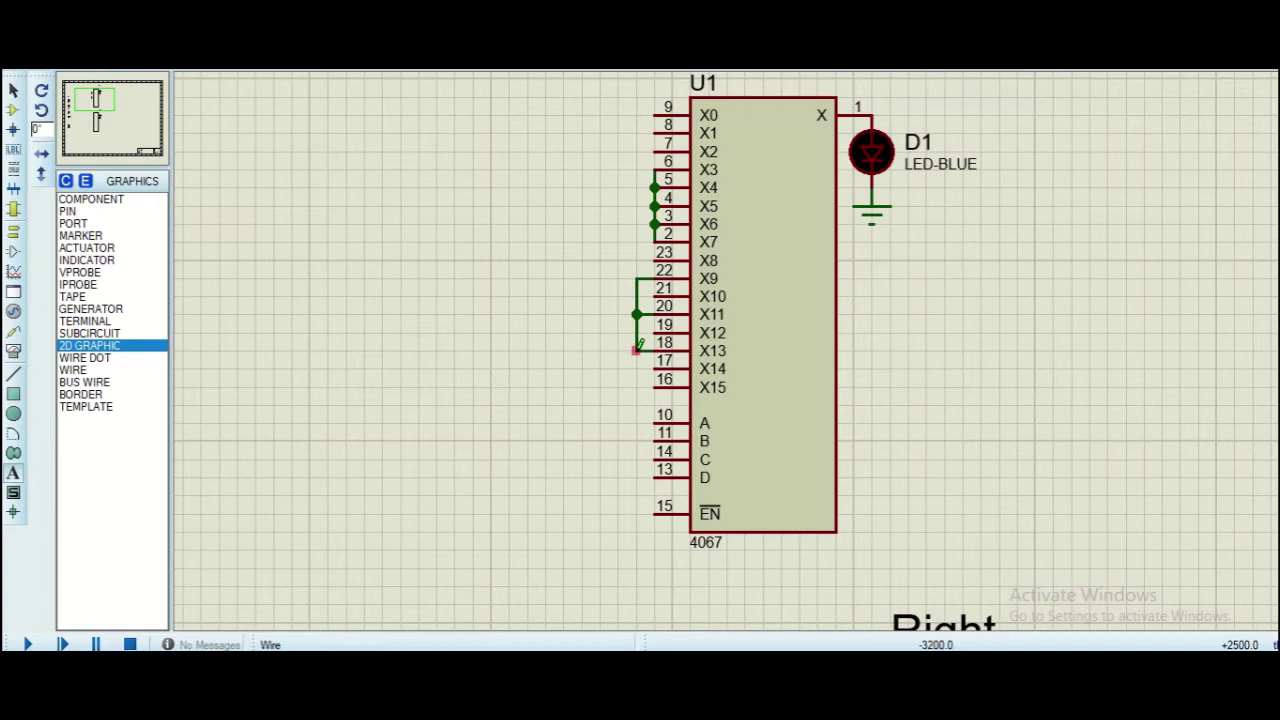
{"action": "left_click", "coordinate": [652, 387]}
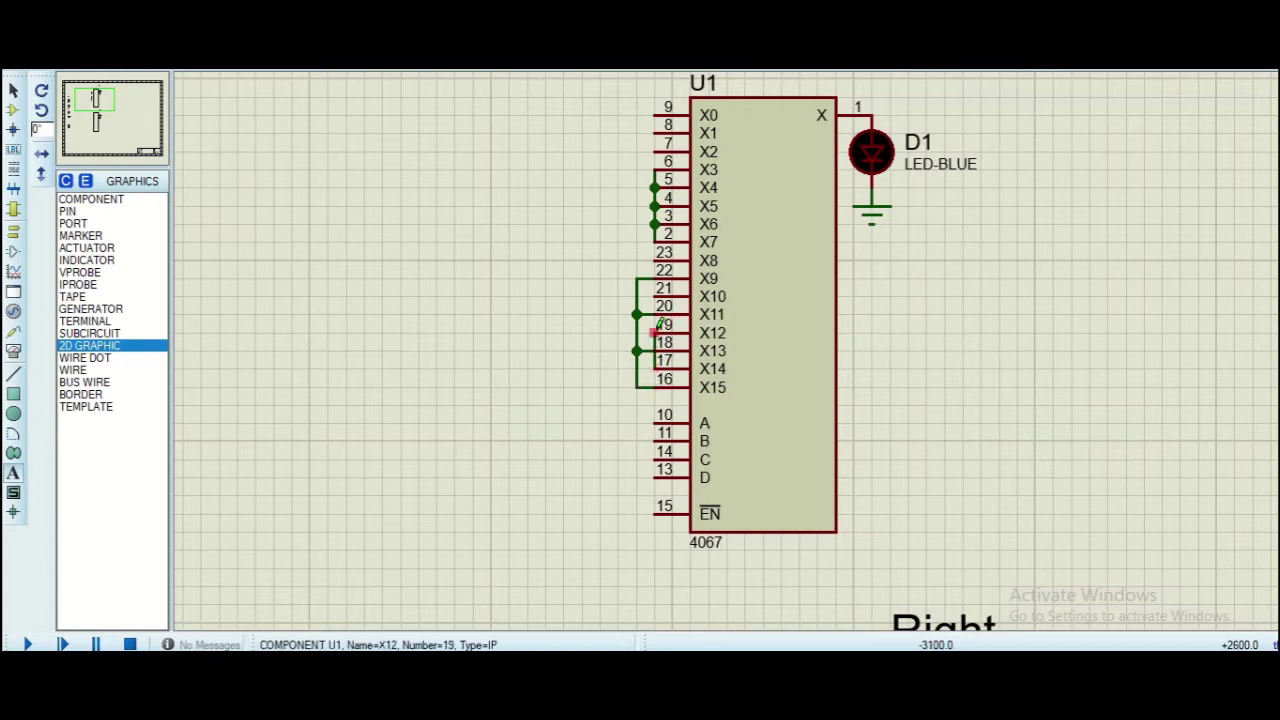
Join U1's inputs X8, X10, X12 and X14 with X0, X1 and X2 on one common wire
{"action": "left_click", "coordinate": [636, 256]}
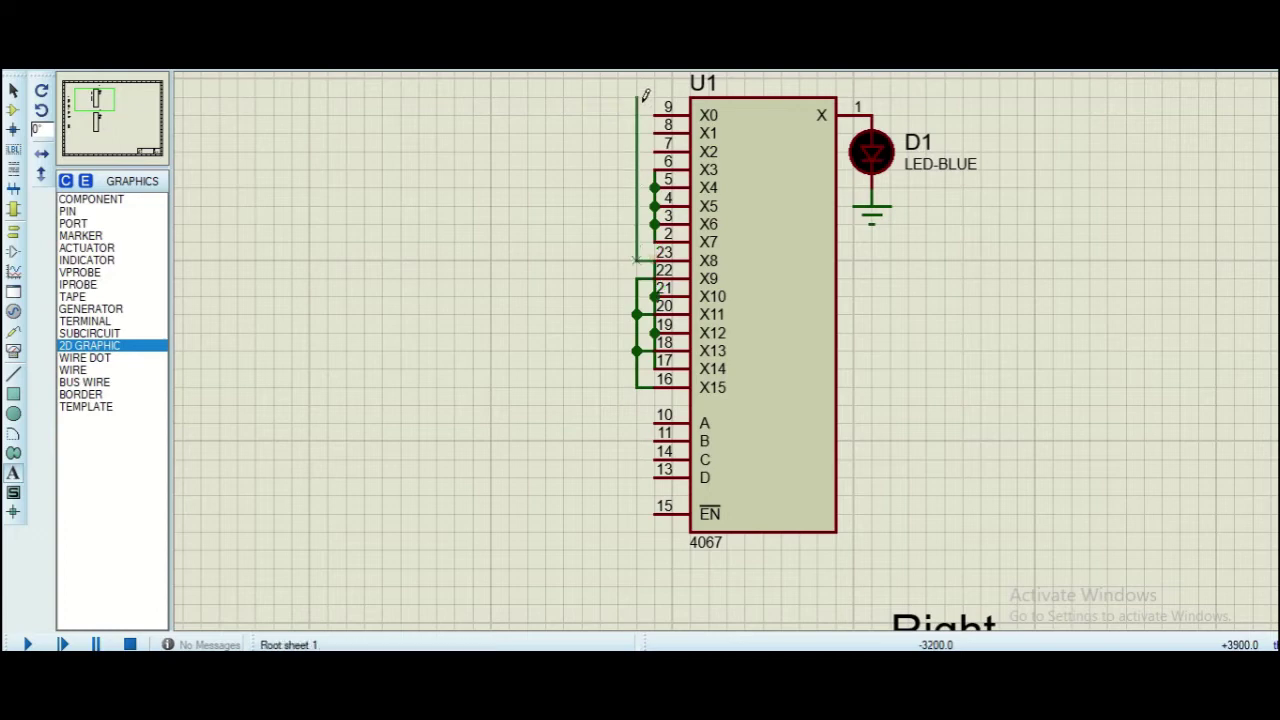
{"action": "left_click", "coordinate": [660, 145]}
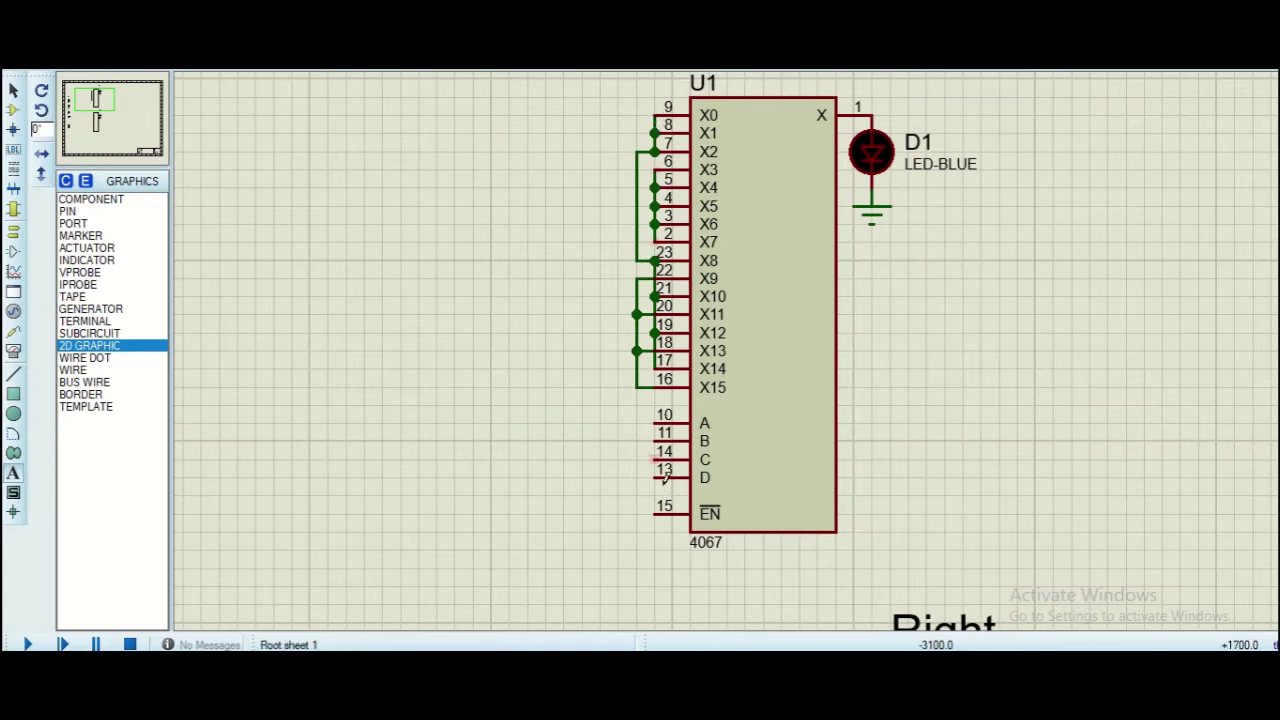
Wire the BL generator to pin A of U1, the EM toggle to pin B and the BR toggle to pin C
{"action": "scroll", "coordinate": [640, 420], "scroll_direction": "down", "scroll_amount": 2}
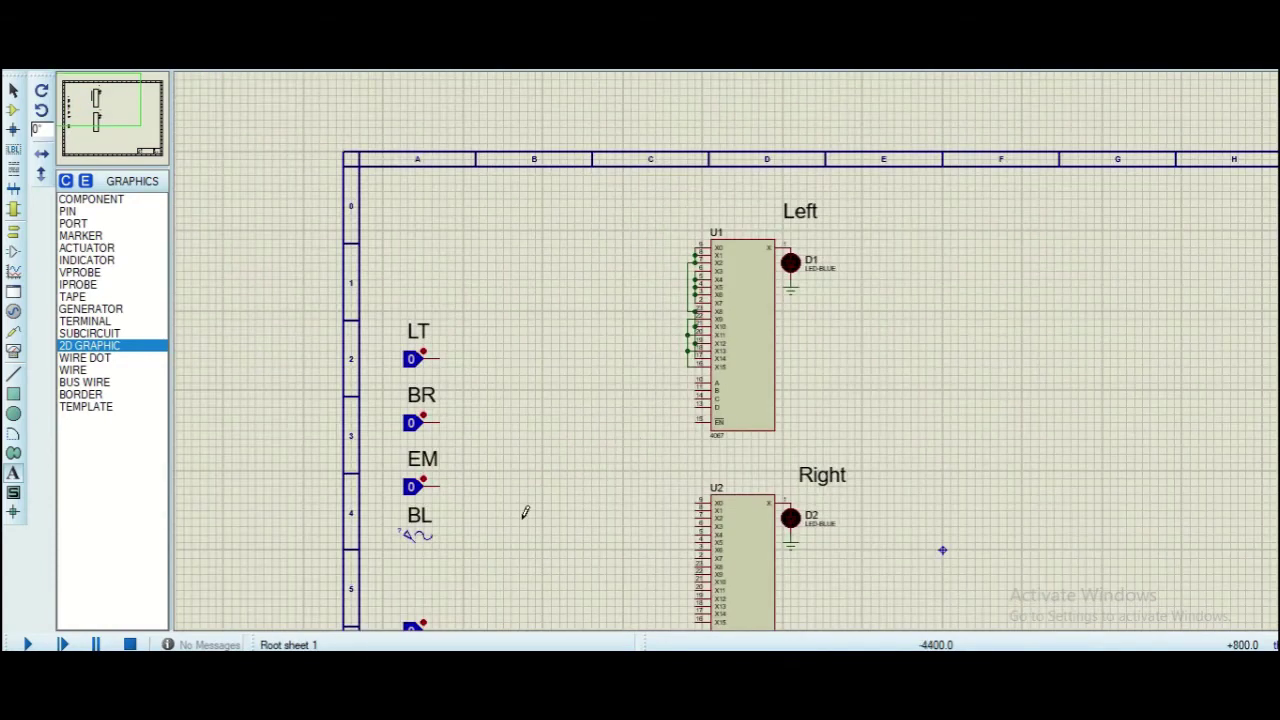
{"action": "left_click", "coordinate": [415, 538]}
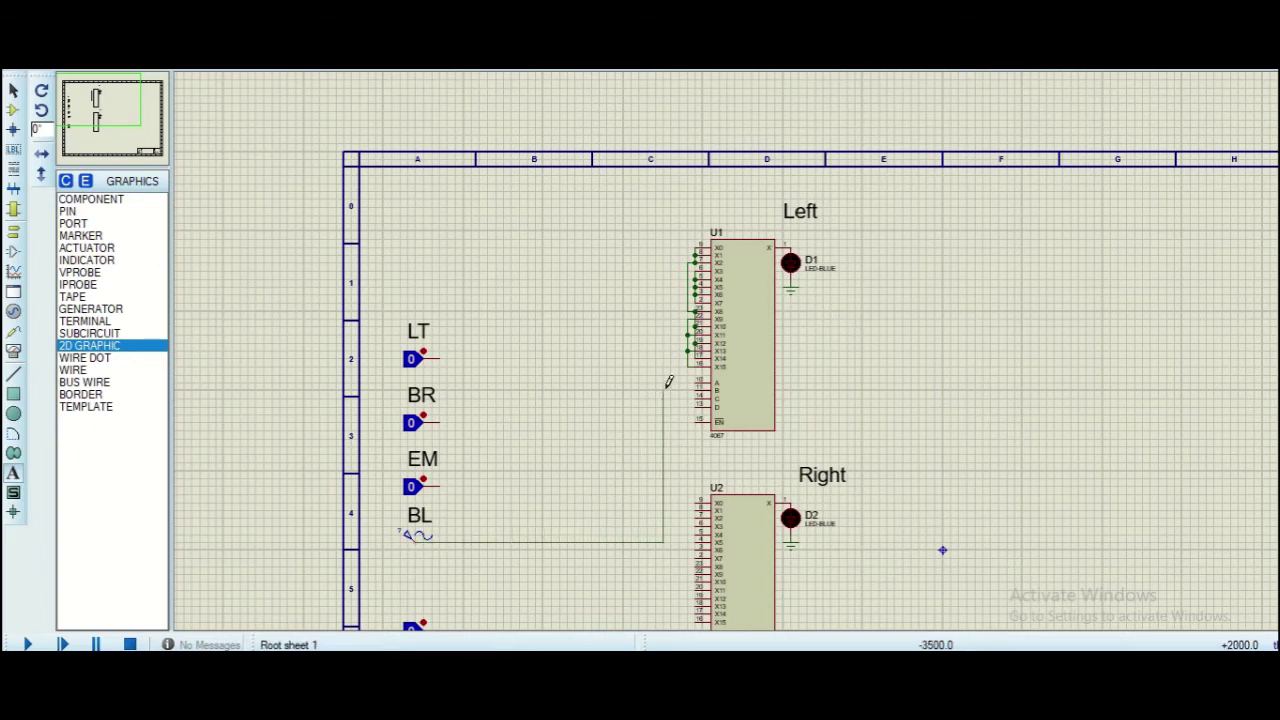
{"action": "left_click", "coordinate": [690, 380]}
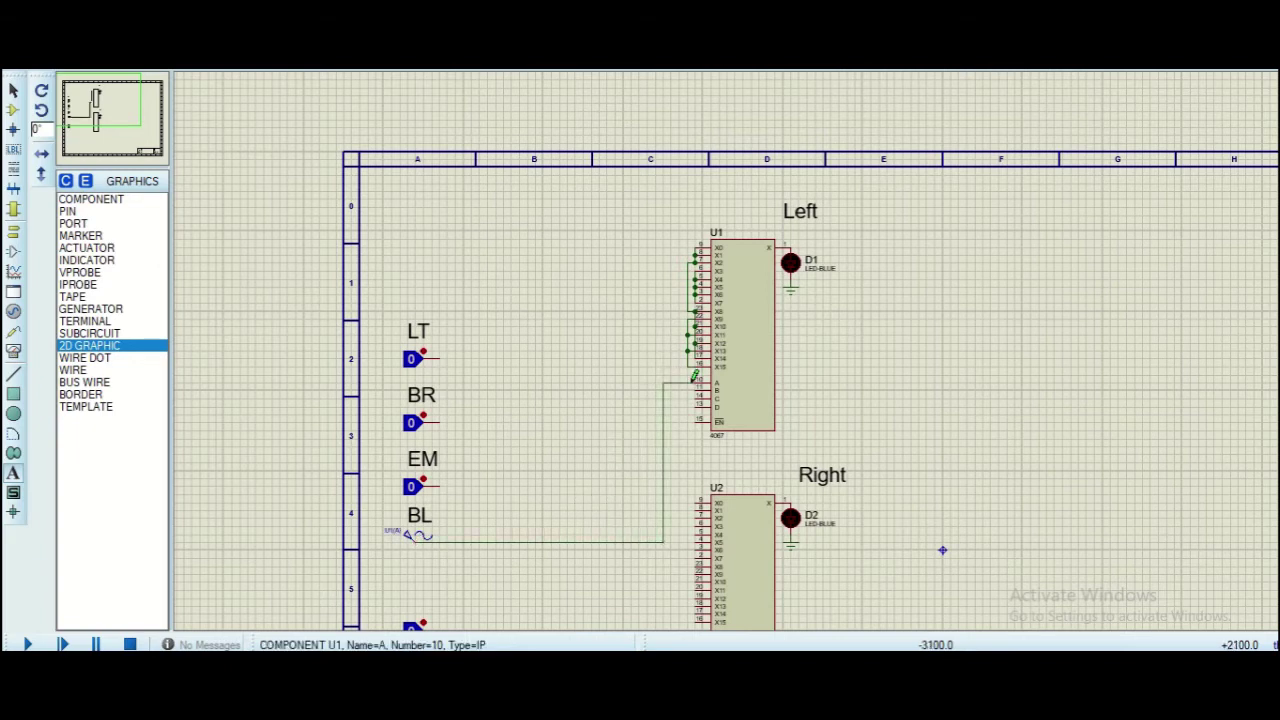
{"action": "left_click", "coordinate": [438, 485]}
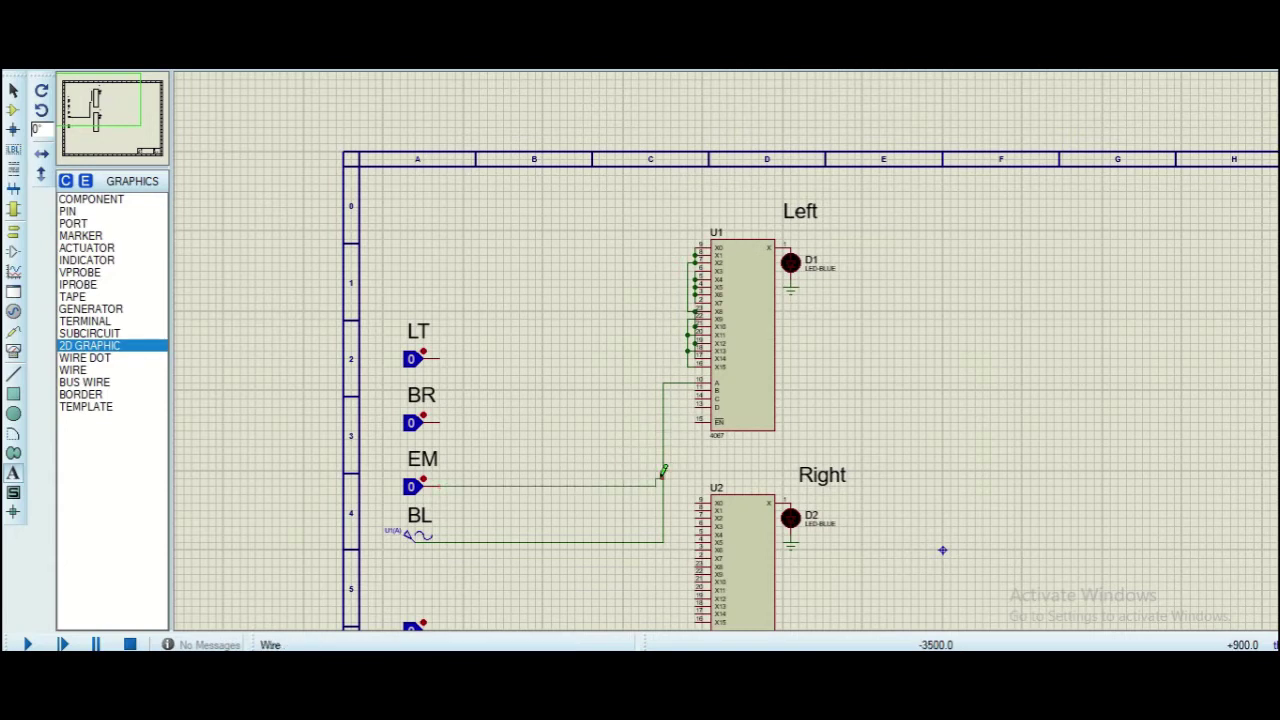
{"action": "left_click", "coordinate": [698, 390]}
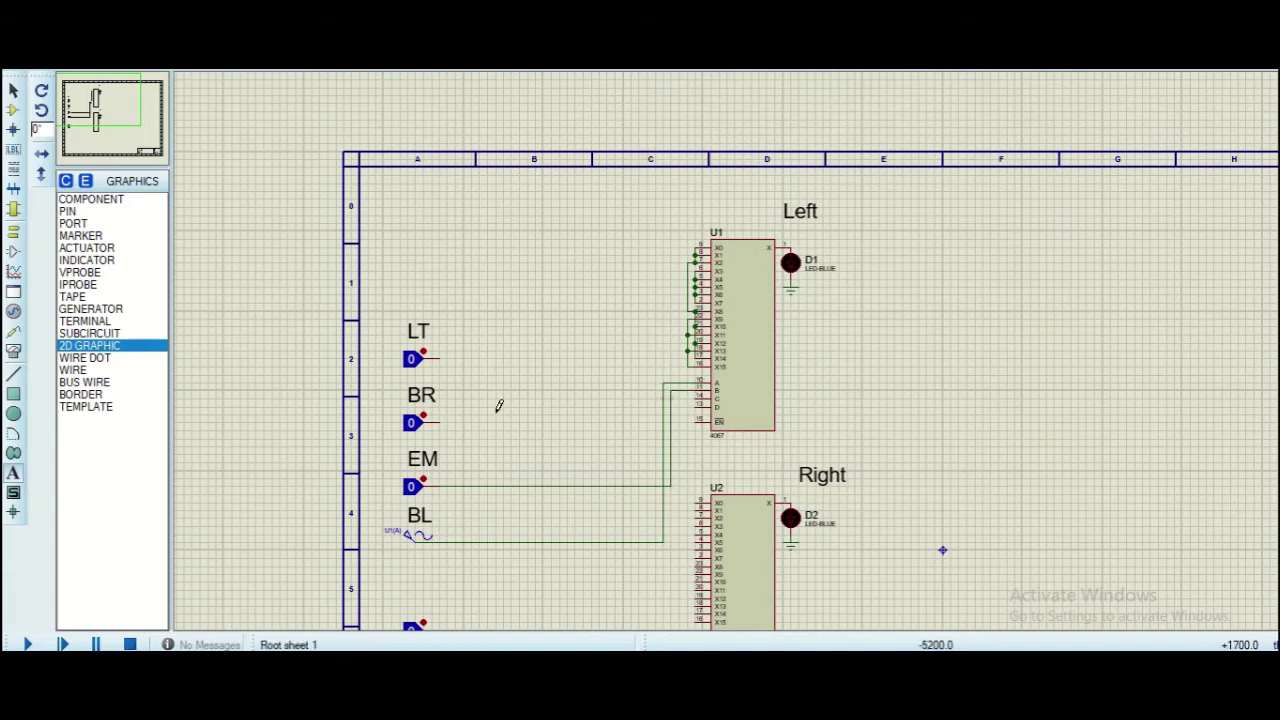
{"action": "left_click", "coordinate": [440, 421]}
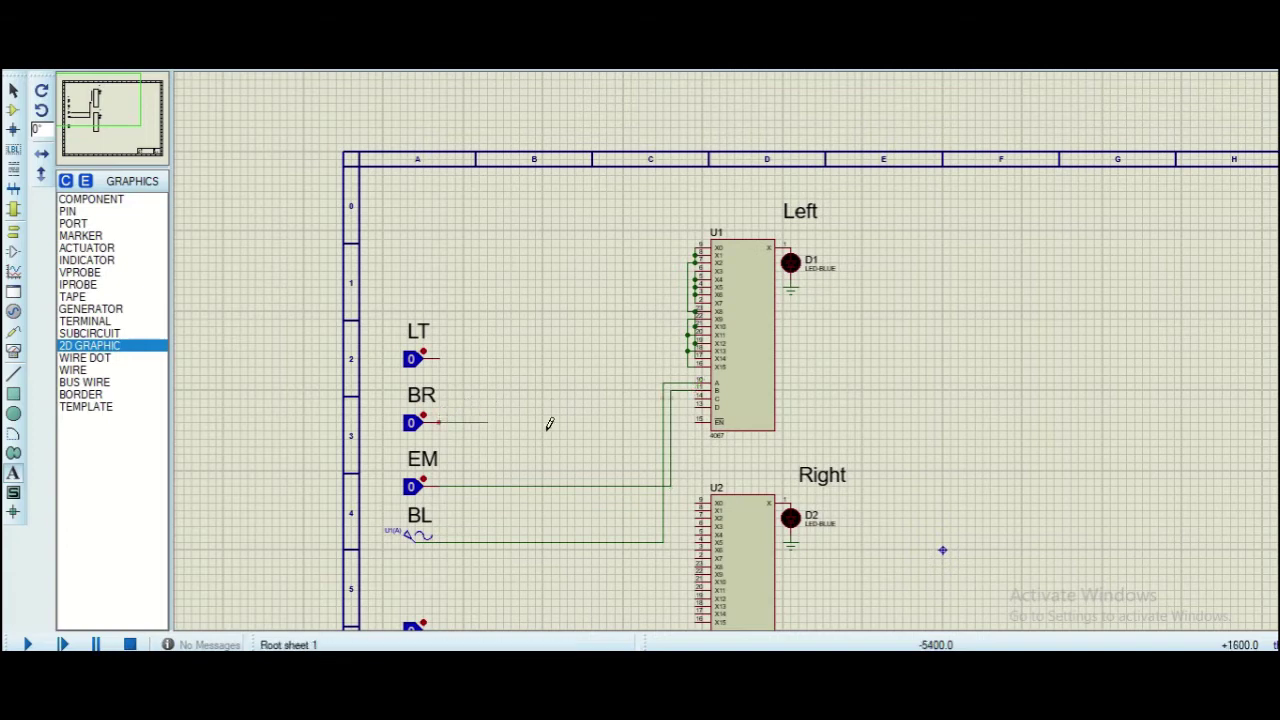
{"action": "left_click", "coordinate": [698, 398]}
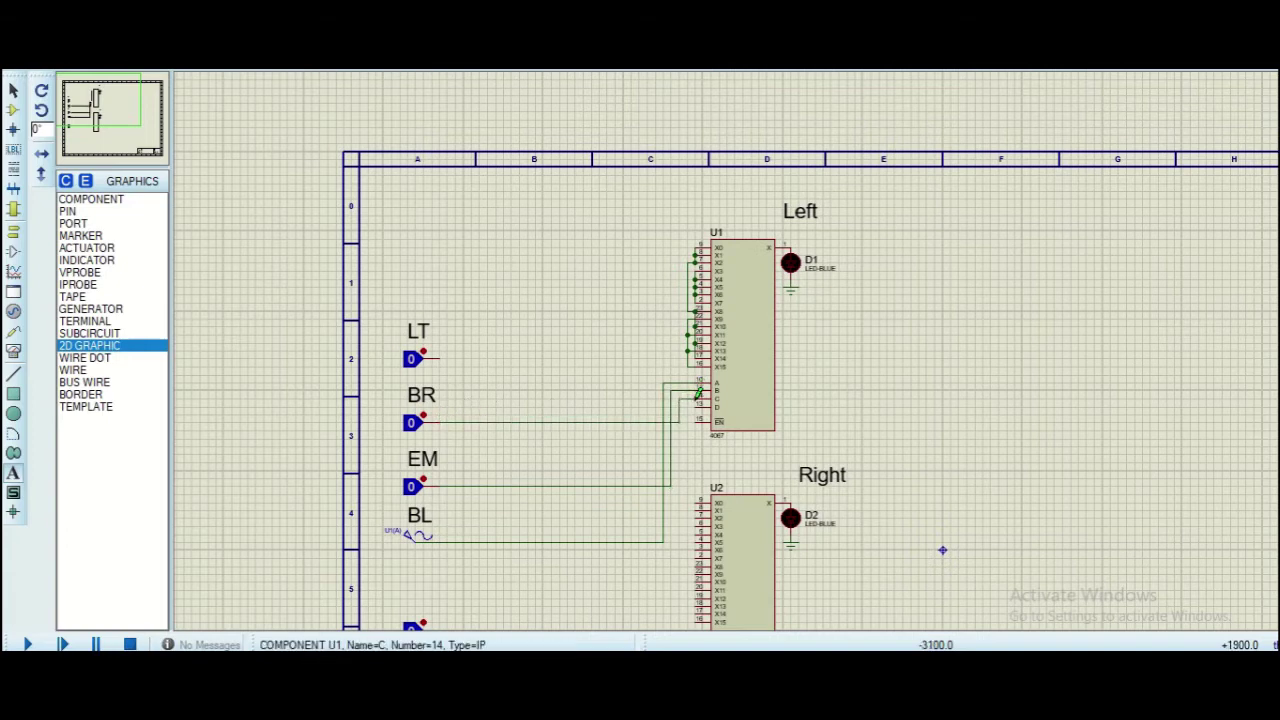
{"action": "left_click", "coordinate": [441, 358]}
{"action": "left_click", "coordinate": [686, 405]}
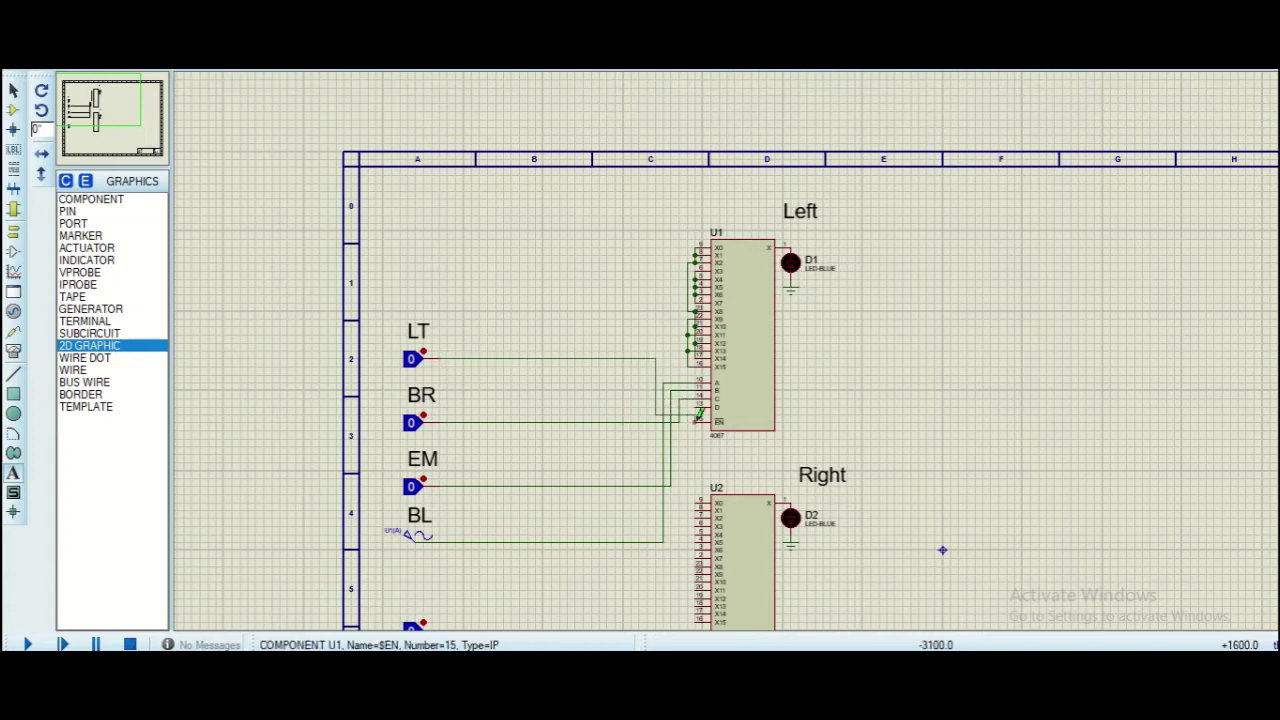
{"action": "key", "text": "ctrl+z"}
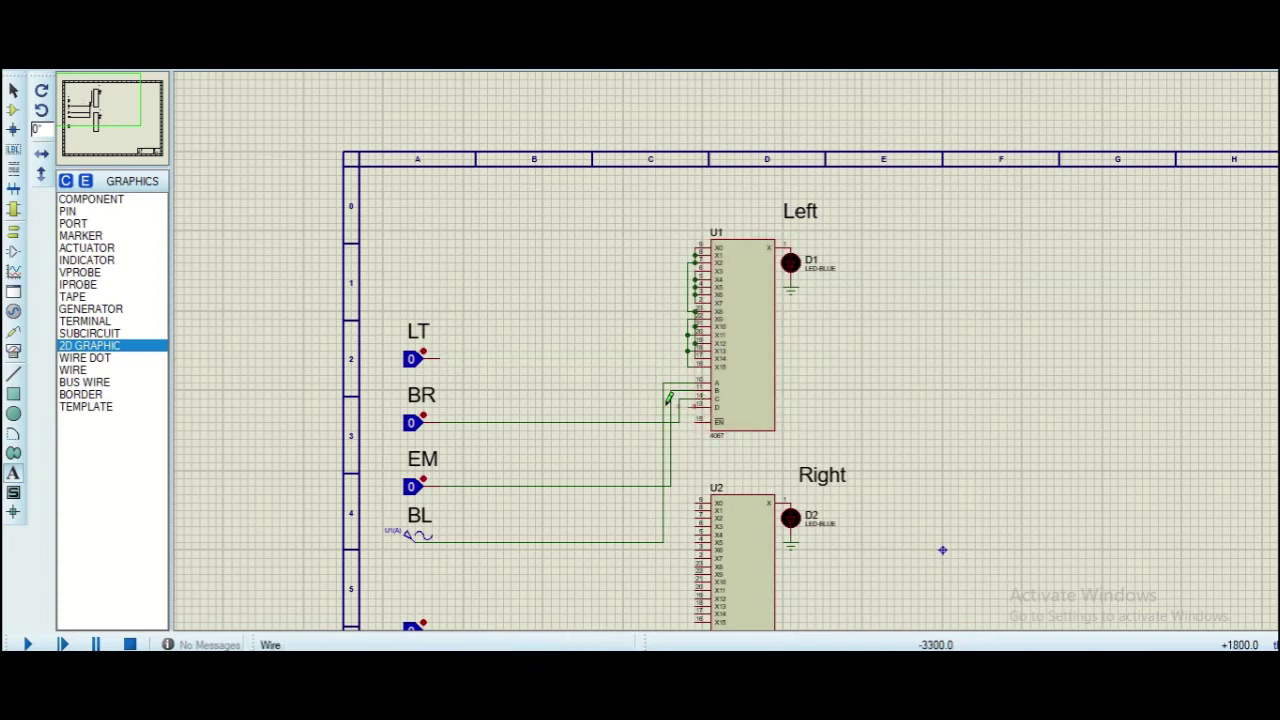
Wire the LT toggle to pin D of U1 and the upper unlabelled toggle to U1's EN pin
{"action": "left_click", "coordinate": [697, 404]}
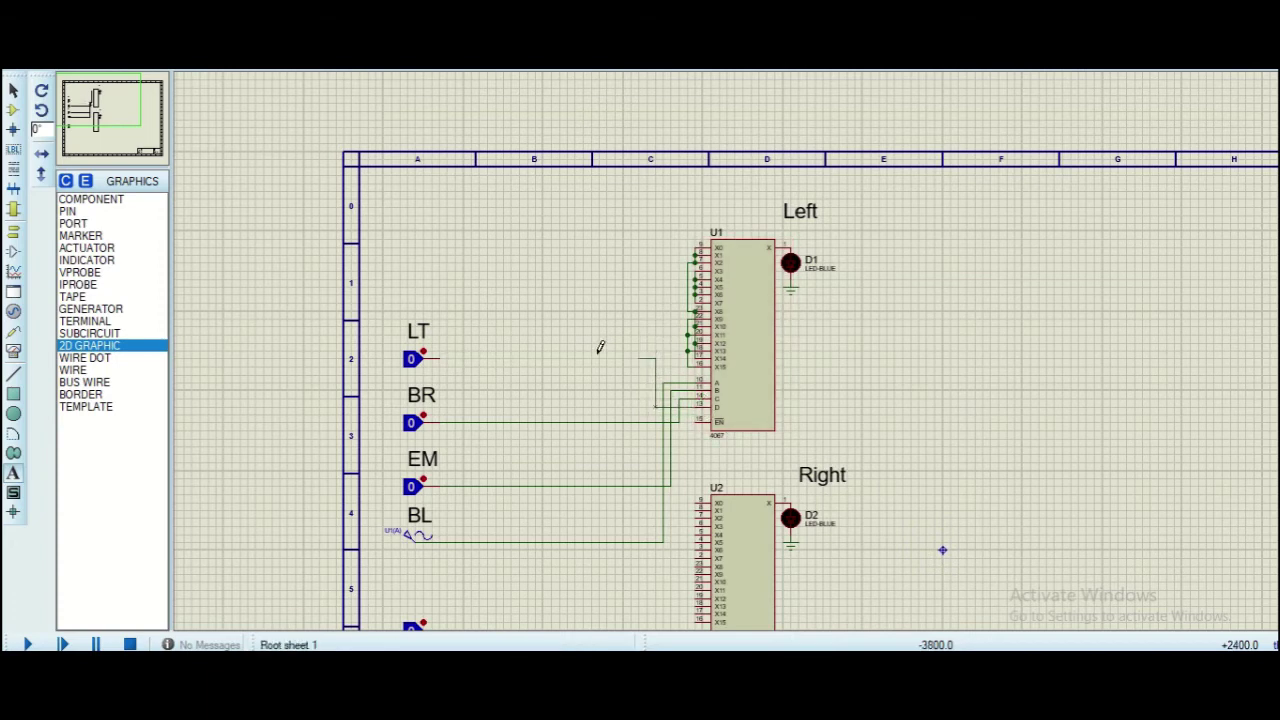
{"action": "left_click", "coordinate": [440, 358]}
{"action": "scroll", "coordinate": [641, 455], "scroll_direction": "down", "scroll_amount": 1}
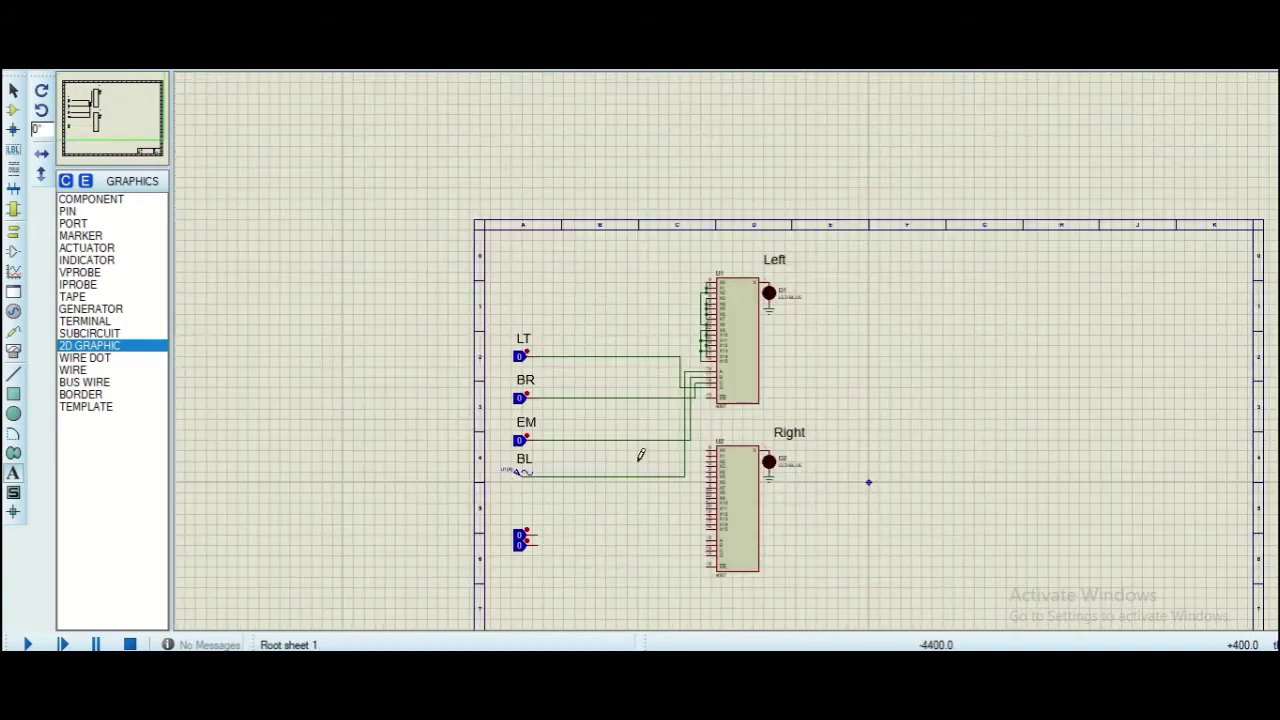
{"action": "left_click", "coordinate": [537, 534]}
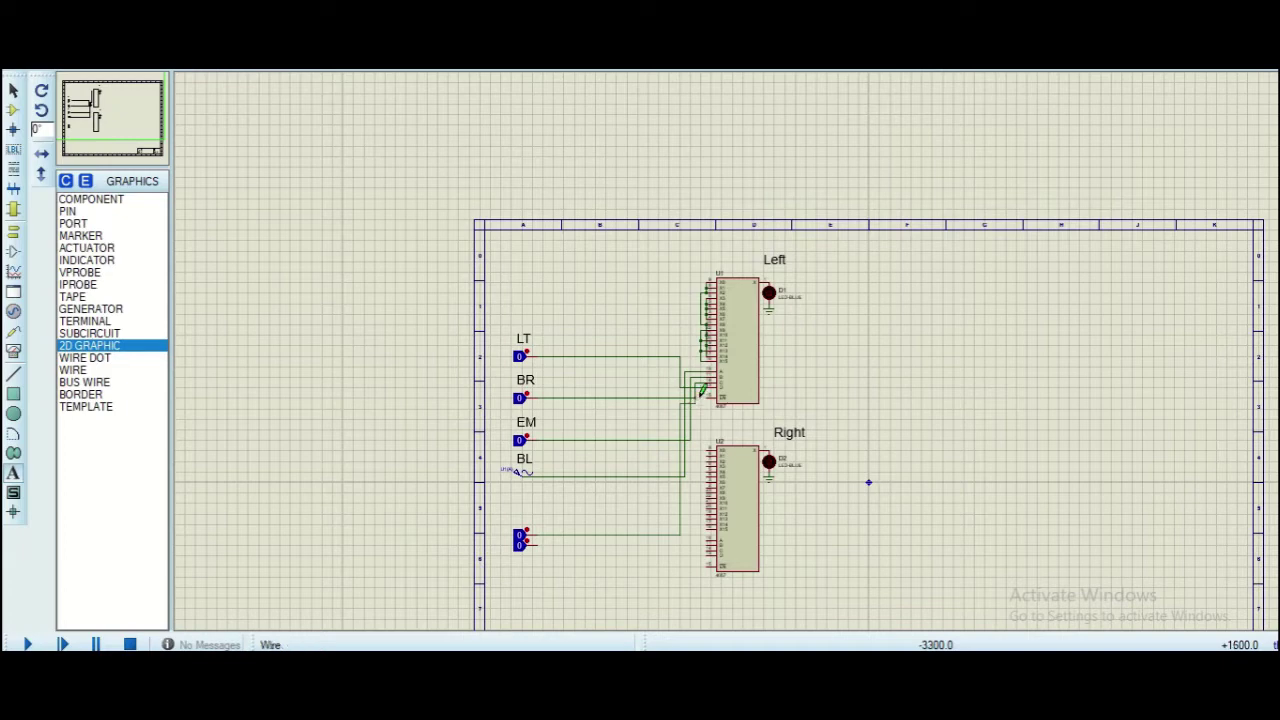
{"action": "left_click", "coordinate": [705, 396]}
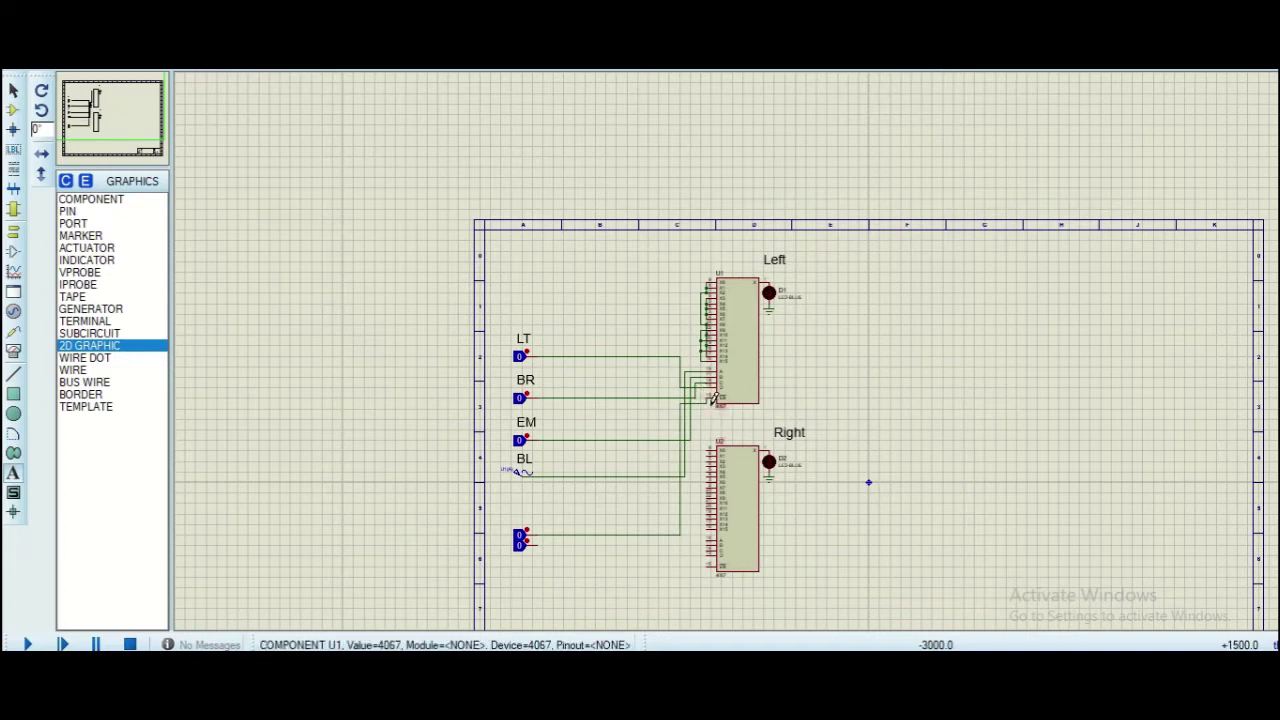
Connect U1's EN wire to the common wire joining inputs X0, X1, X2, X8, X10, X12 and X14
{"action": "scroll", "coordinate": [720, 364], "scroll_direction": "up", "scroll_amount": 5}
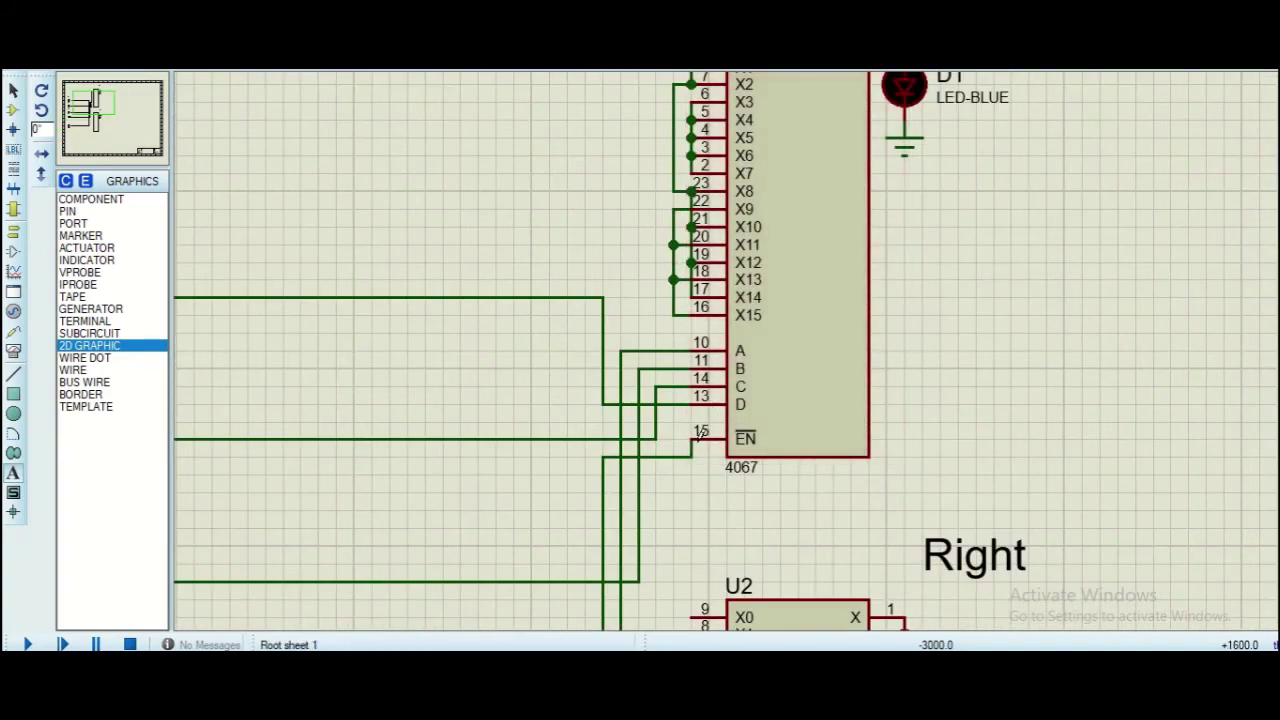
{"action": "left_click", "coordinate": [677, 452]}
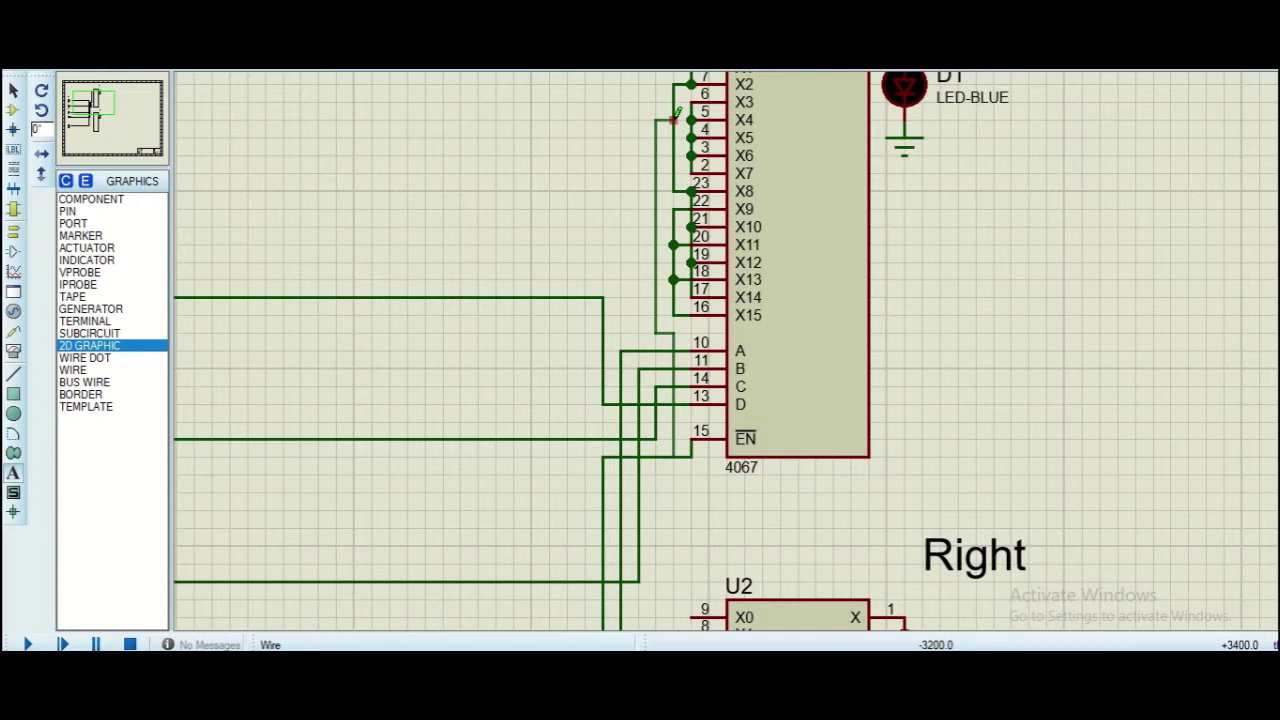
{"action": "scroll", "coordinate": [677, 115], "scroll_direction": "down", "scroll_amount": 1}
{"action": "left_click", "coordinate": [690, 196]}
{"action": "scroll", "coordinate": [730, 344], "scroll_direction": "up", "scroll_amount": 1}
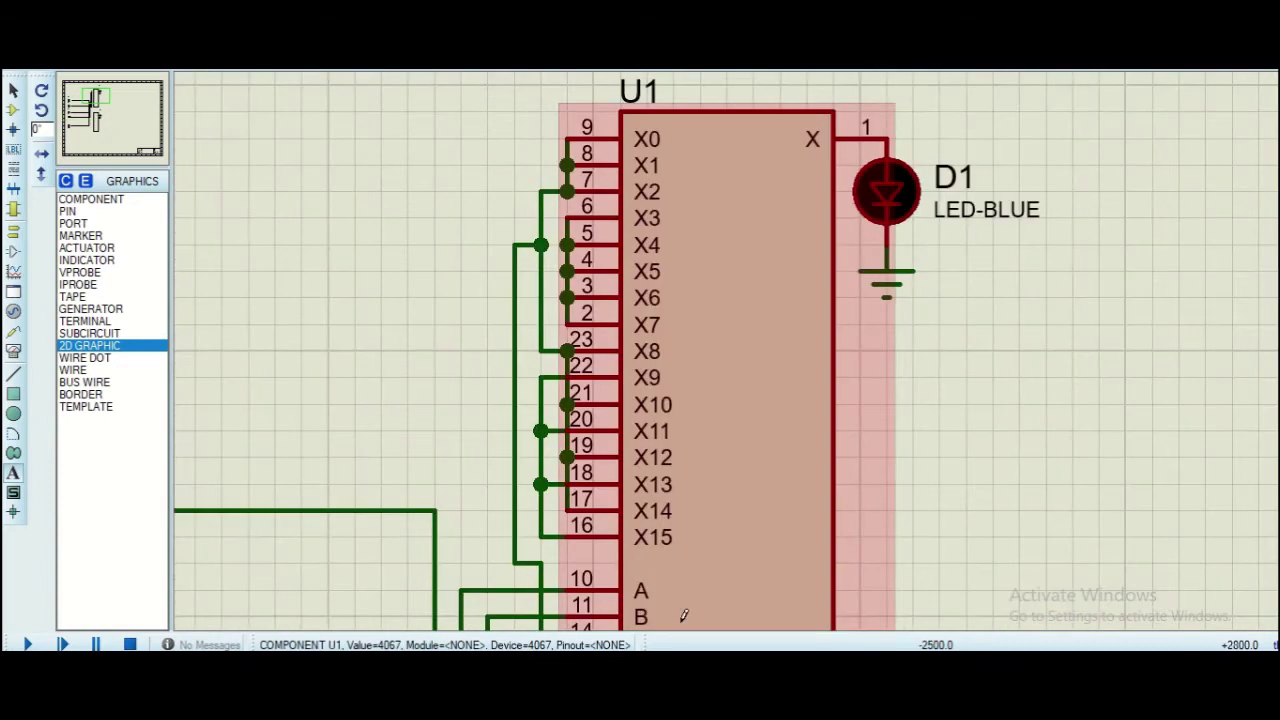
Join U1's X3–X7 wire to its X9, X11, X13 and X15 wire per the truth table and feed it from the lower unlabelled toggle
{"action": "key", "text": "alt+Tab"}
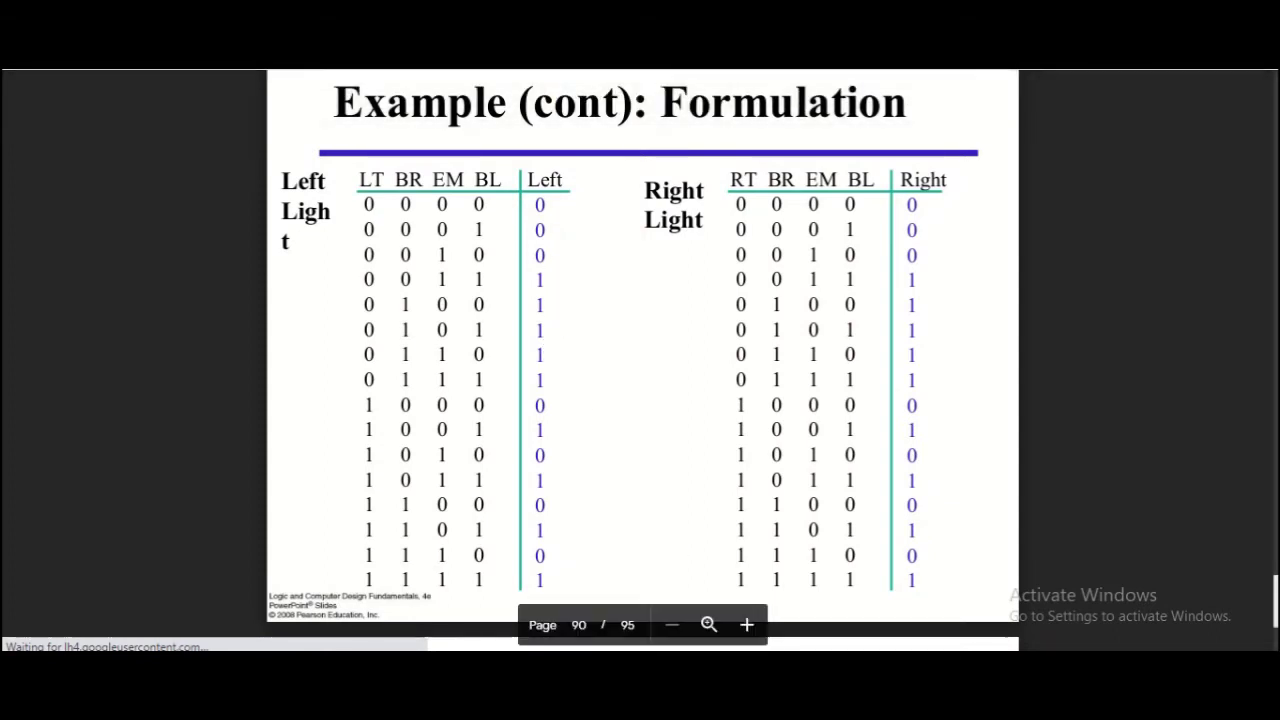
{"action": "key", "text": "alt+Tab"}
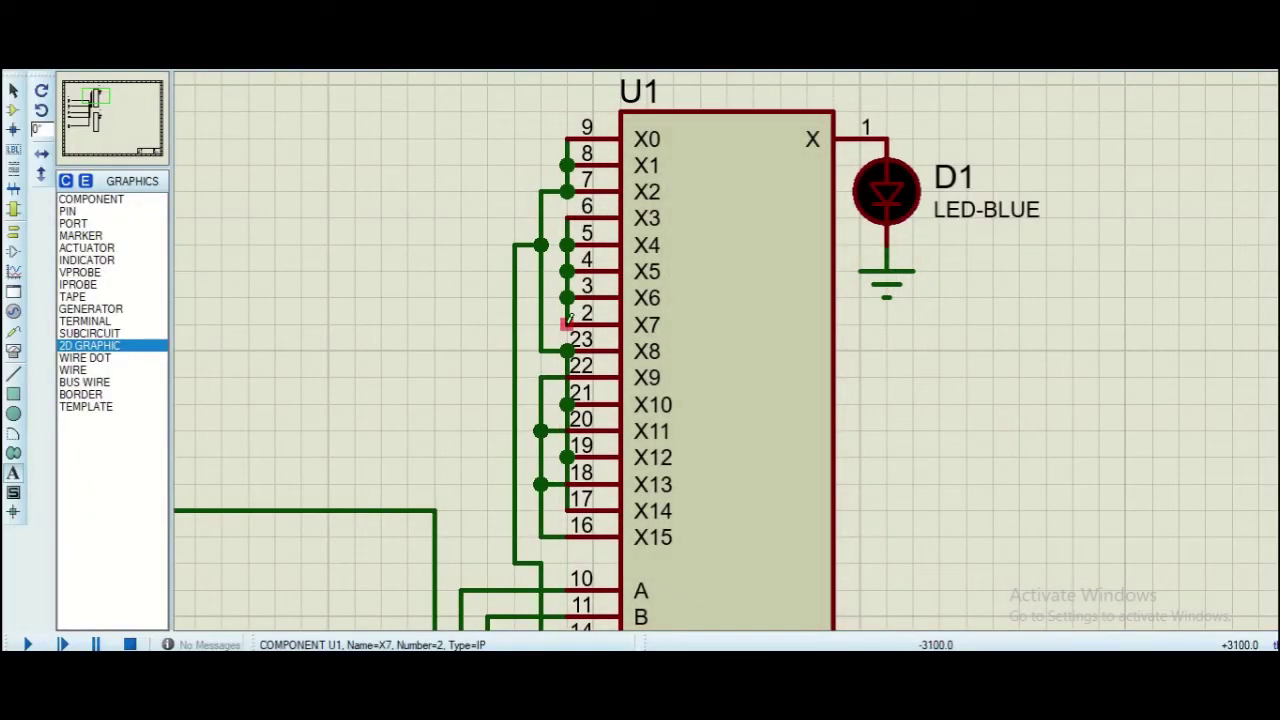
{"action": "left_click", "coordinate": [566, 323]}
{"action": "left_click", "coordinate": [486, 324]}
{"action": "left_click", "coordinate": [486, 377]}
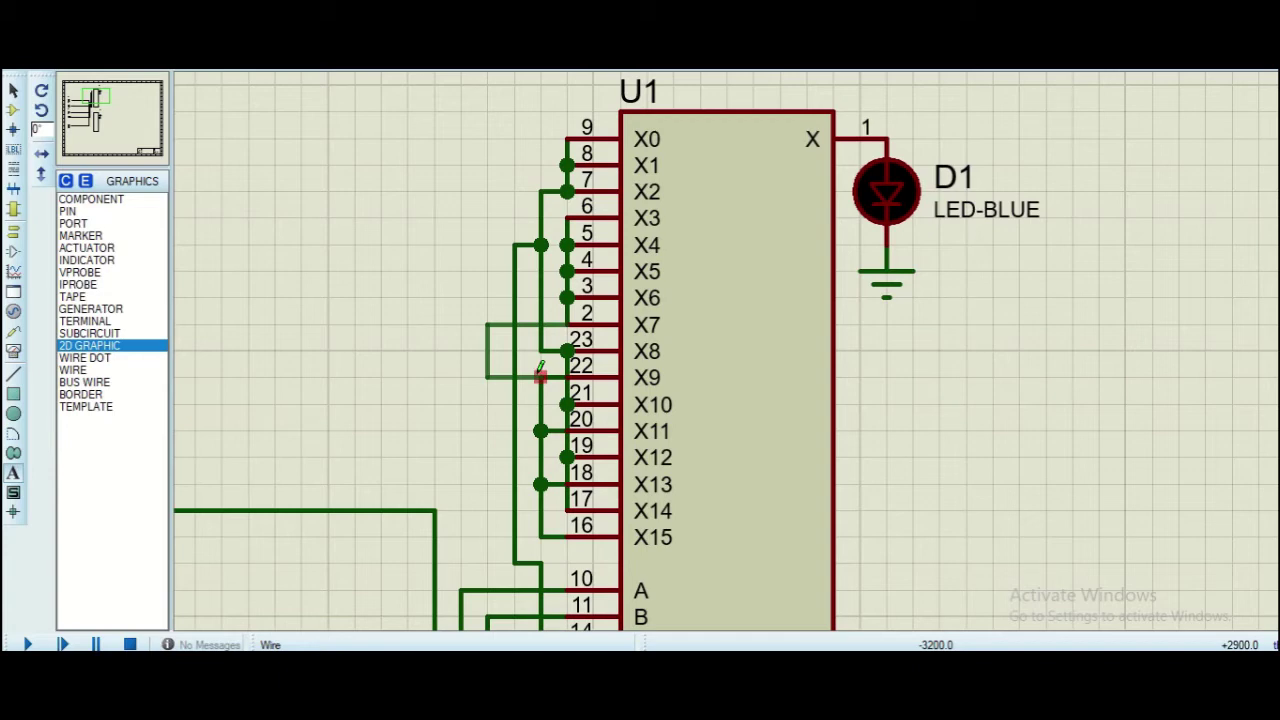
{"action": "left_click", "coordinate": [540, 376]}
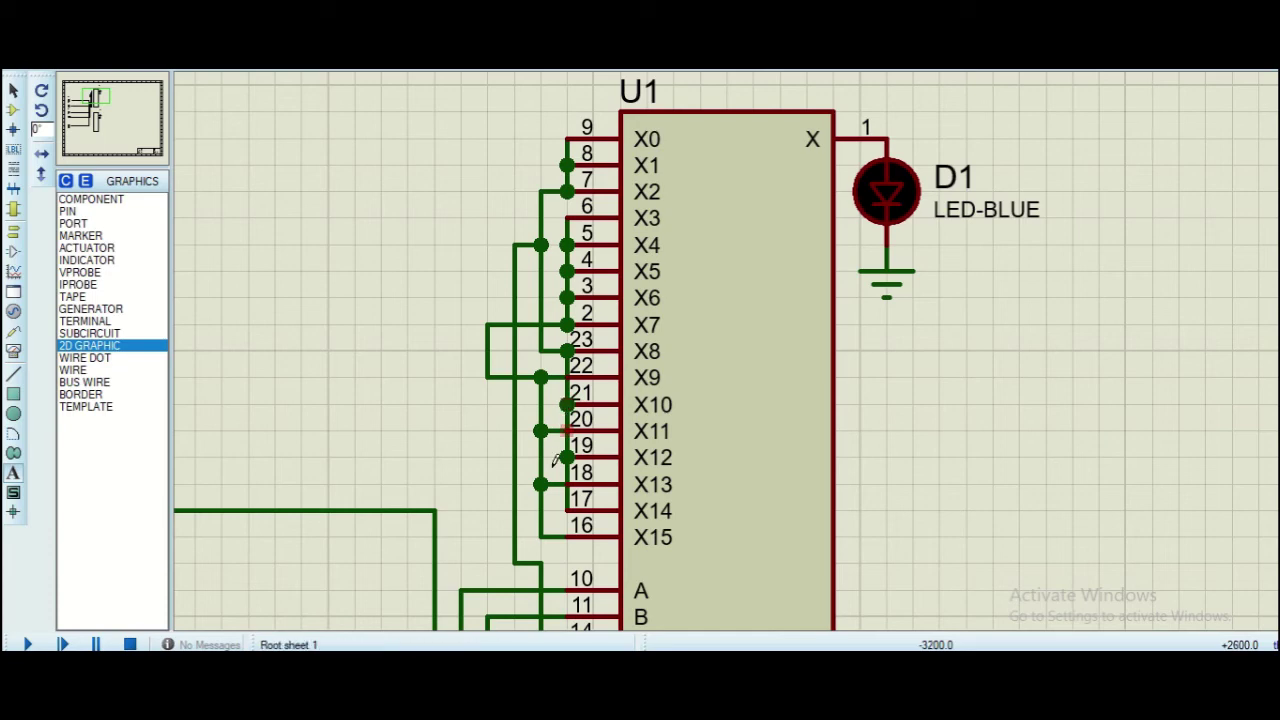
{"action": "key", "text": "F8"}
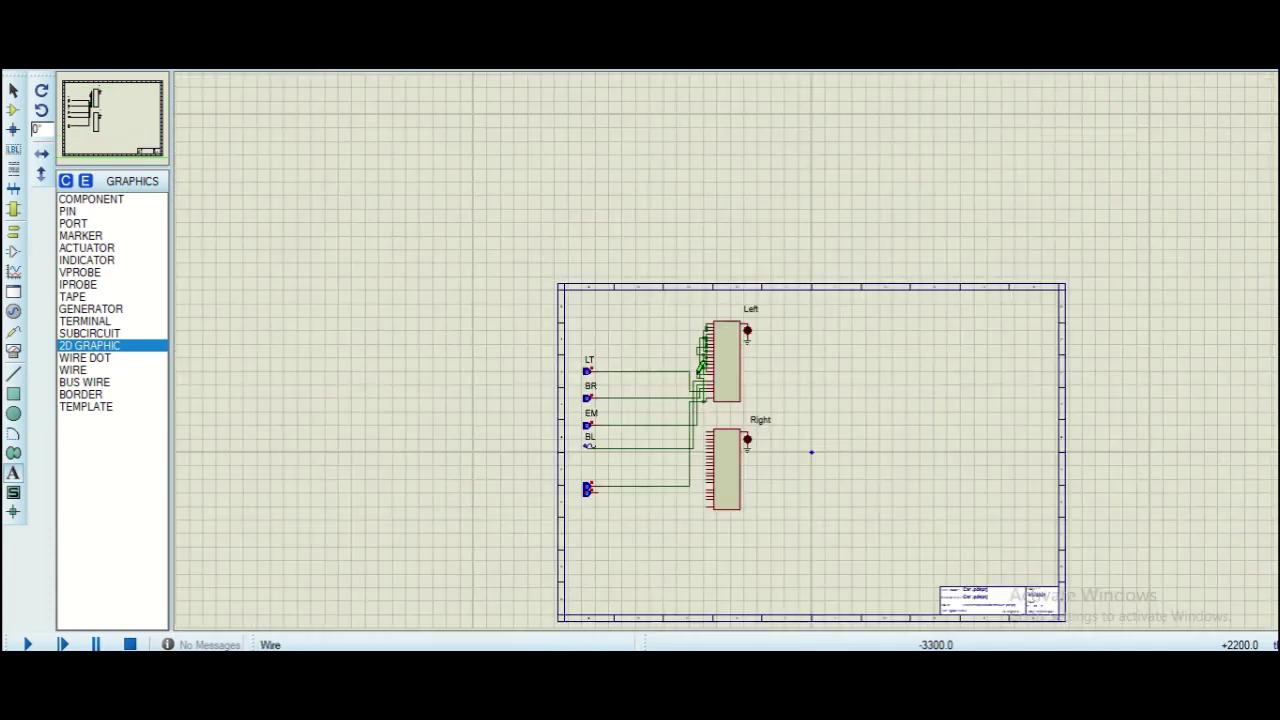
{"action": "key", "text": "F6"}
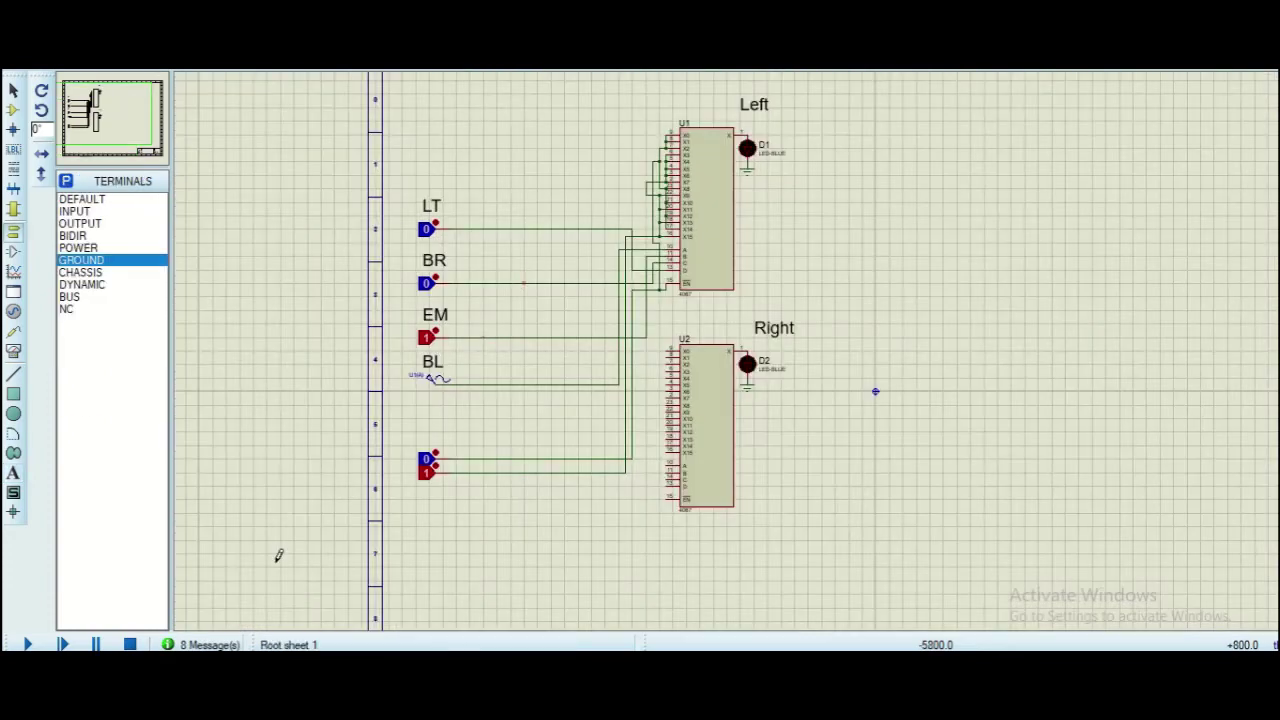
Briefly run the simulation with EM at 1, stop it, and set the BL sine generator's frequency to 1 Hz
{"action": "left_click", "coordinate": [28, 645]}
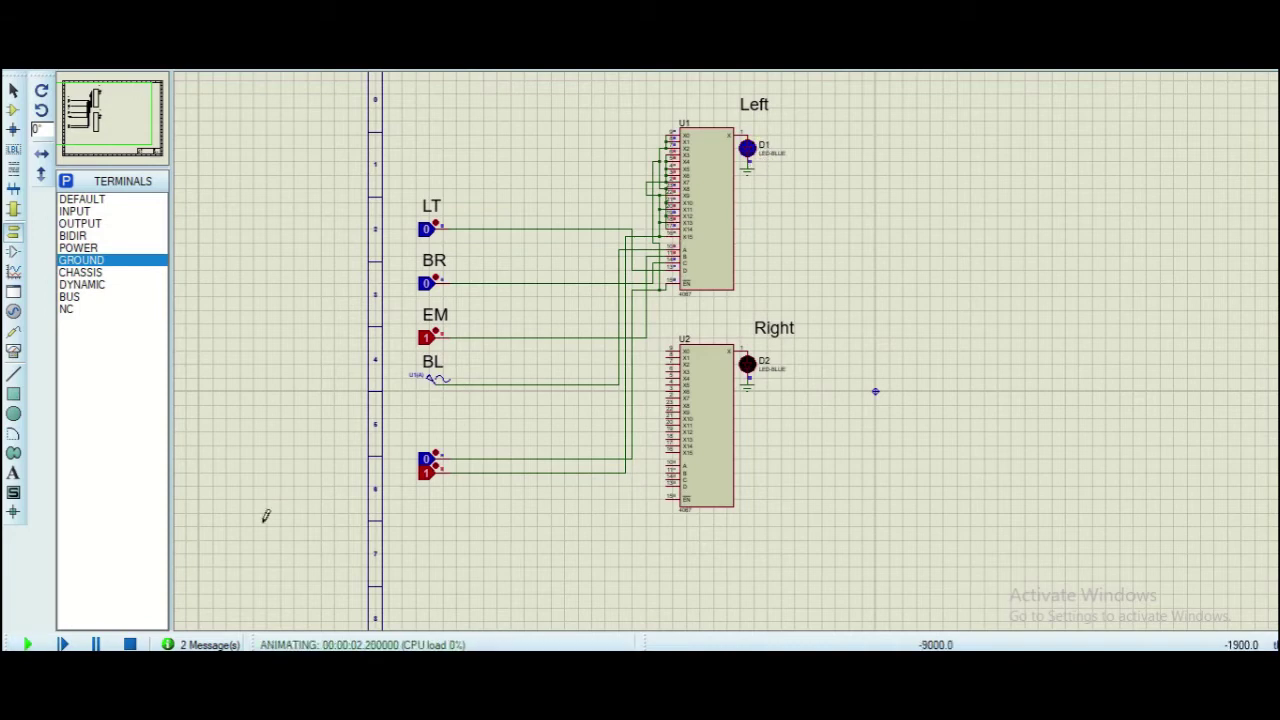
{"action": "left_click", "coordinate": [130, 644]}
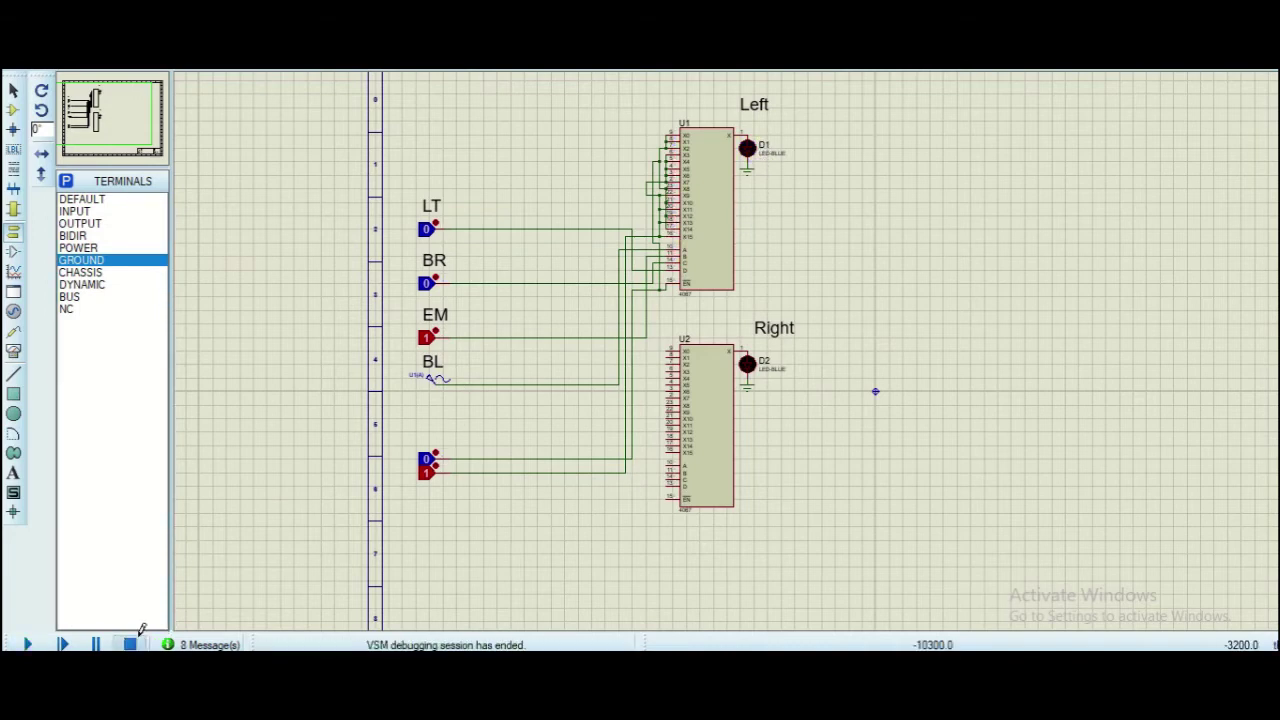
{"action": "double_click", "coordinate": [437, 377]}
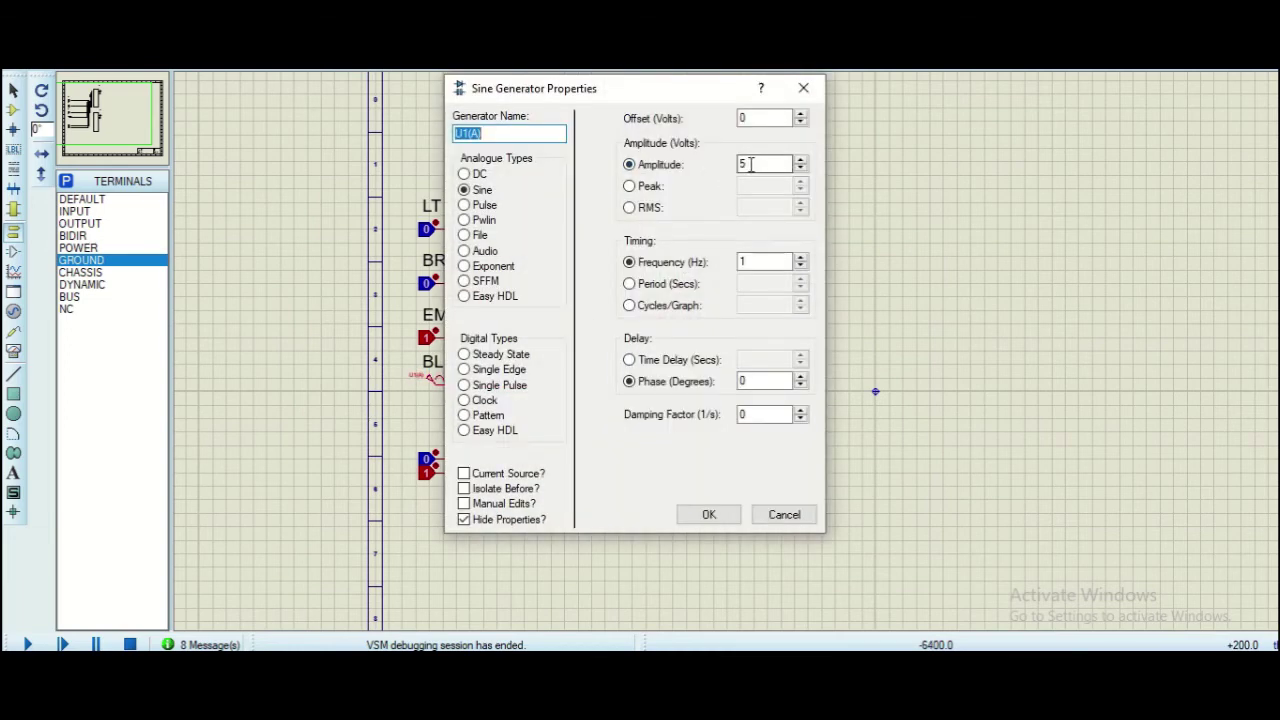
{"action": "left_click", "coordinate": [760, 261]}
{"action": "type", "text": "1"}
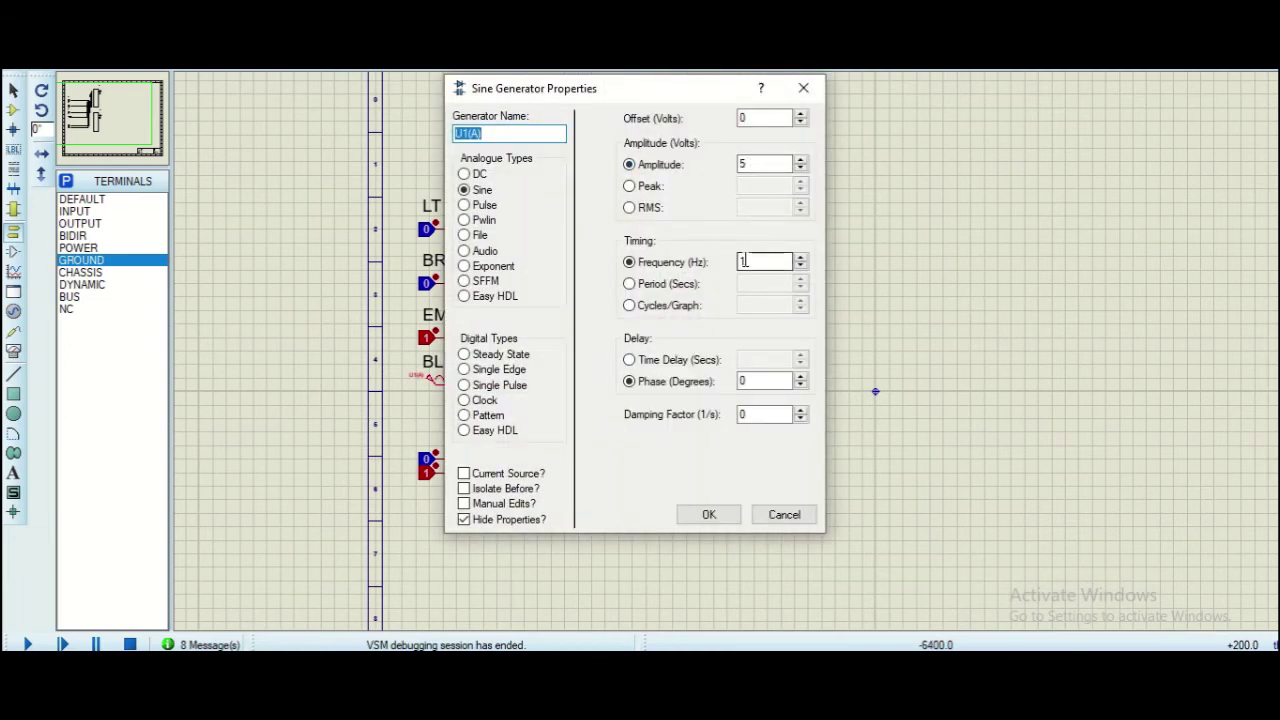
{"action": "left_click", "coordinate": [709, 514]}
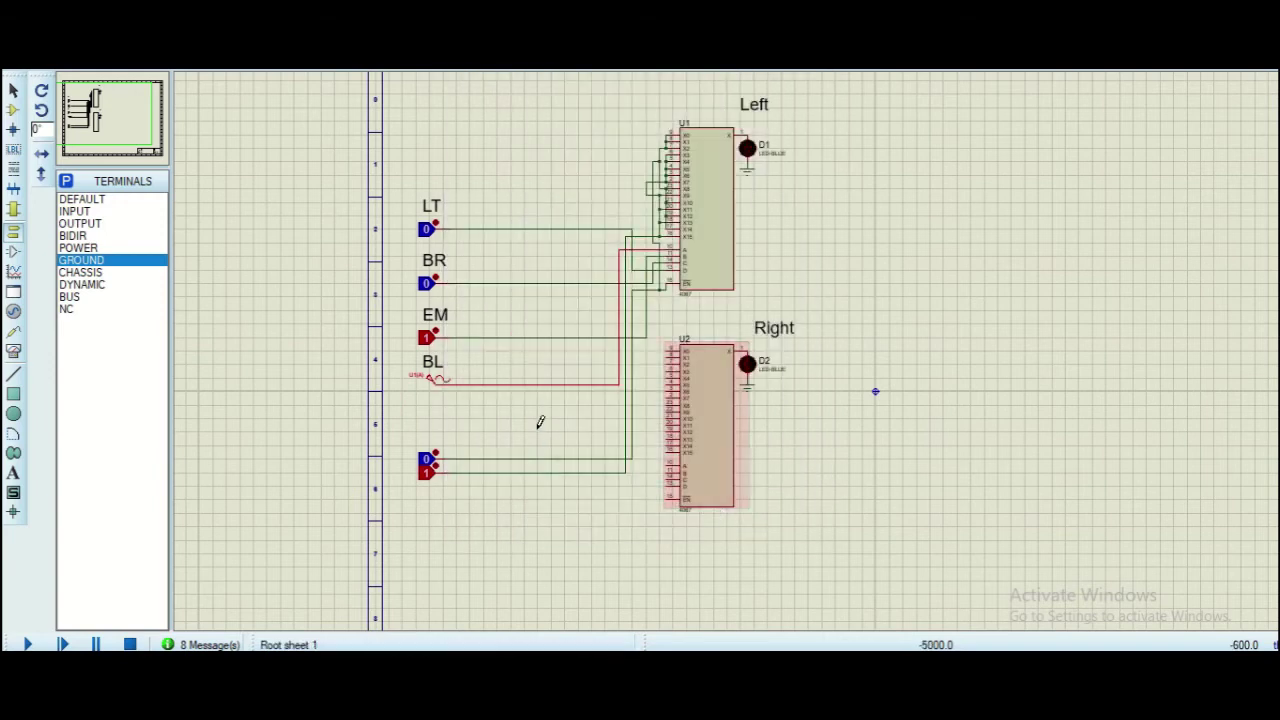
Delete the wire between the BL generator and pin A of U1
{"action": "left_click", "coordinate": [541, 421]}
{"action": "scroll", "coordinate": [570, 364], "scroll_direction": "up", "scroll_amount": 1}
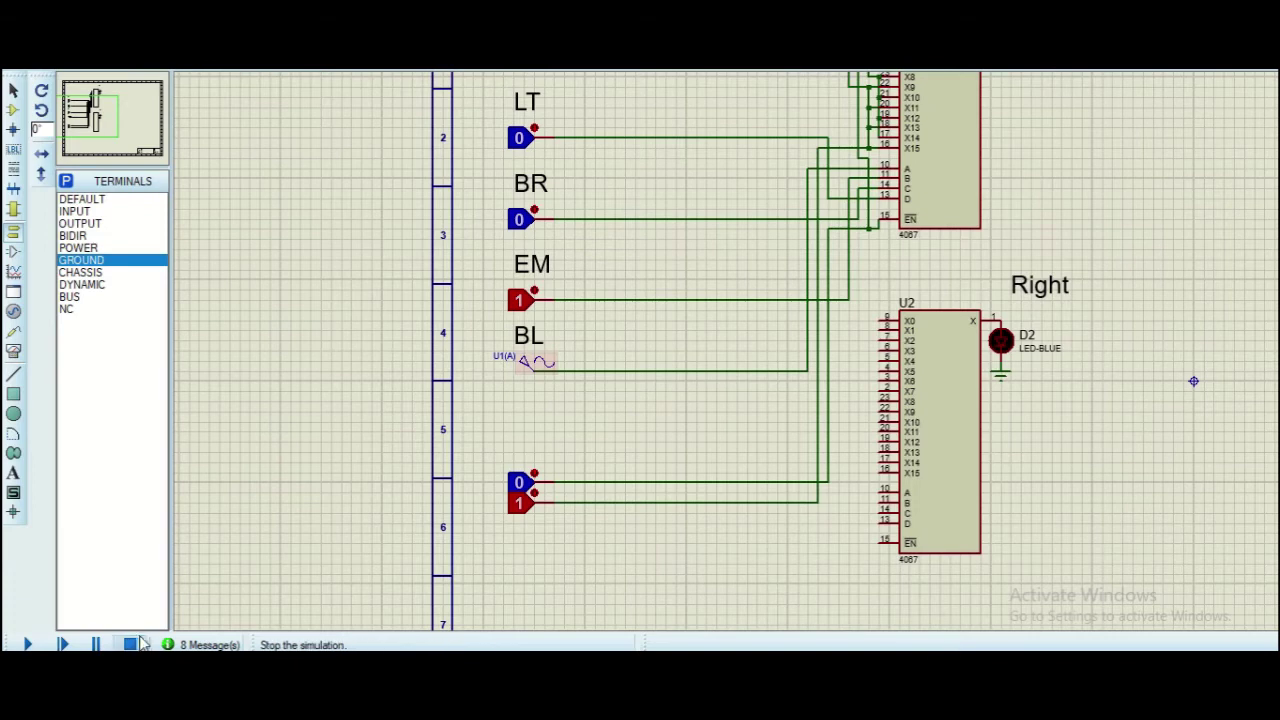
{"action": "right_click", "coordinate": [615, 372]}
{"action": "right_click", "coordinate": [615, 372]}
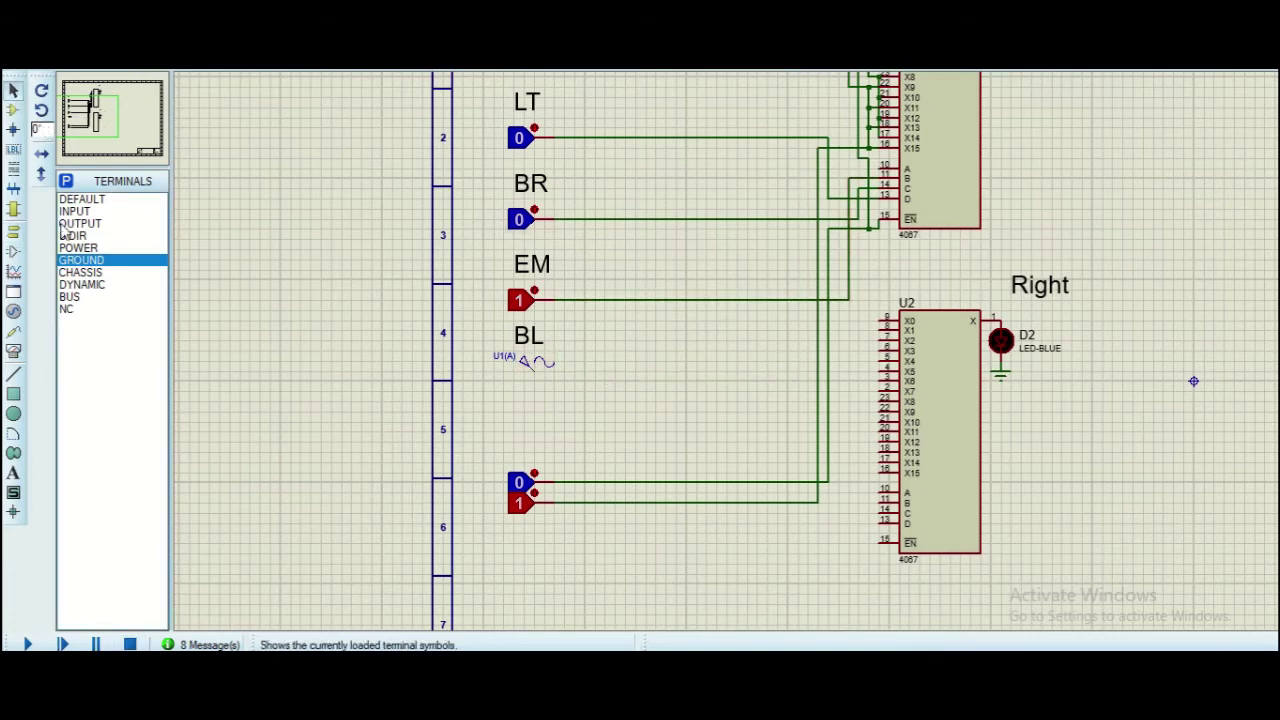
Place a BUTTON component beside the BL generator and wire the generator to its input side
{"action": "left_click", "coordinate": [13, 110]}
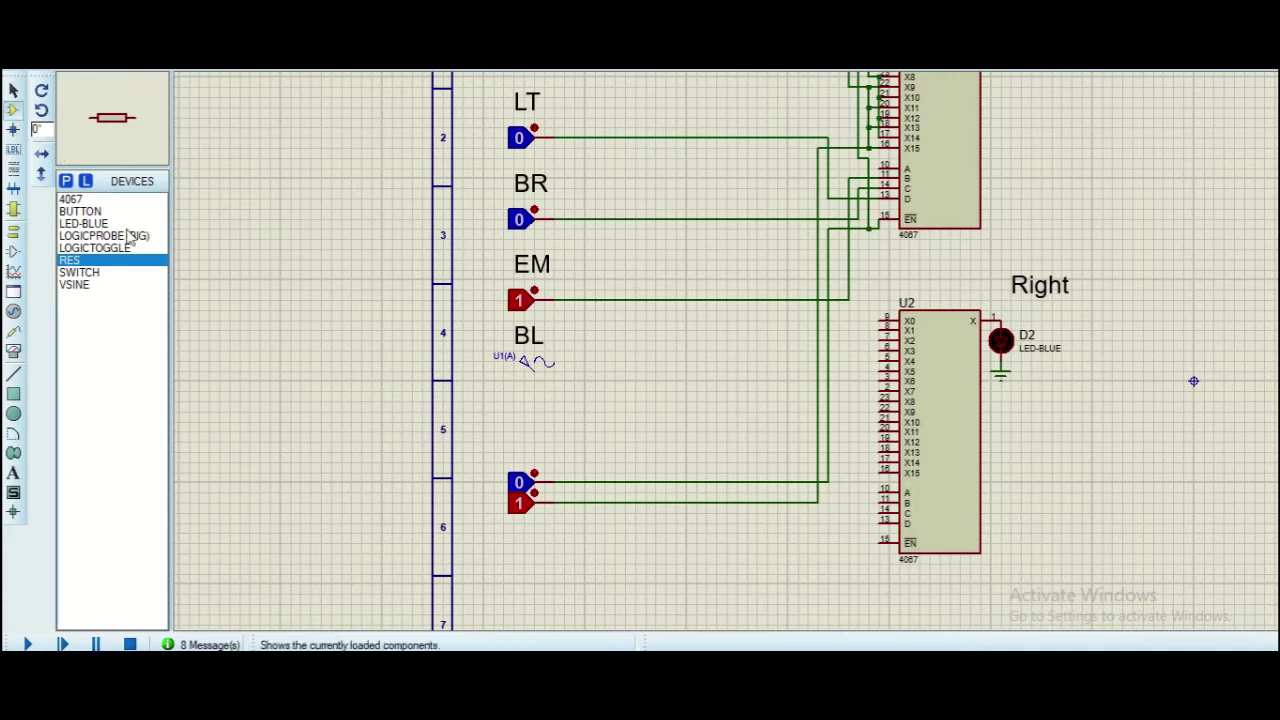
{"action": "left_click", "coordinate": [80, 211]}
{"action": "left_click", "coordinate": [618, 360]}
{"action": "left_click", "coordinate": [612, 364]}
{"action": "left_click", "coordinate": [592, 368]}
{"action": "left_click", "coordinate": [534, 365]}
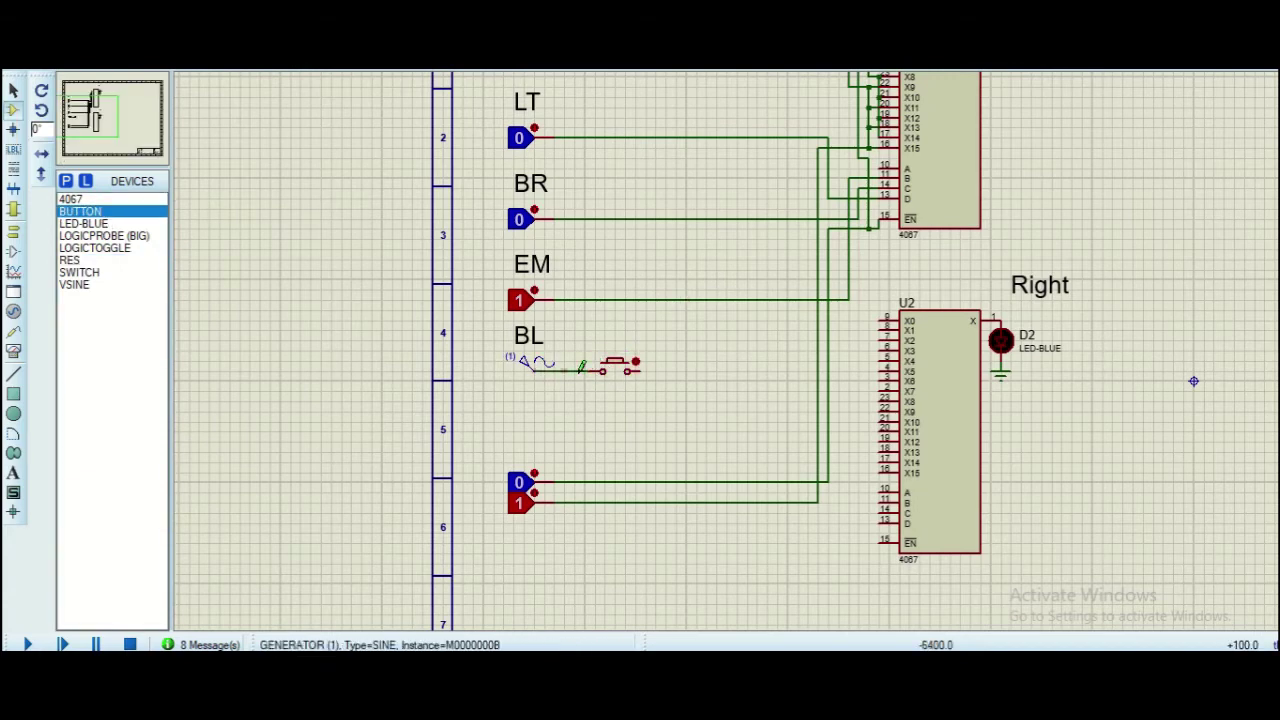
Add a 10k resistor from the button's output to a ground terminal and wire that output to pin A of U1
{"action": "left_click", "coordinate": [72, 260]}
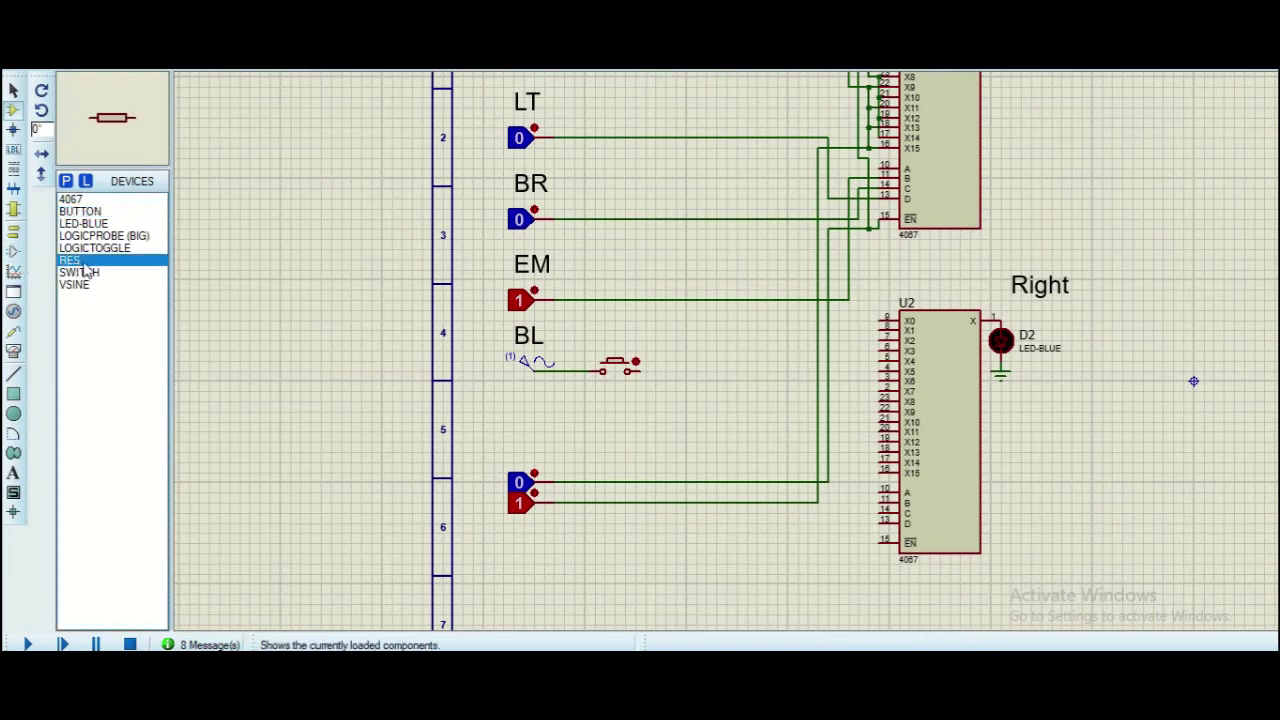
{"action": "left_click", "coordinate": [690, 398]}
{"action": "left_click", "coordinate": [680, 392]}
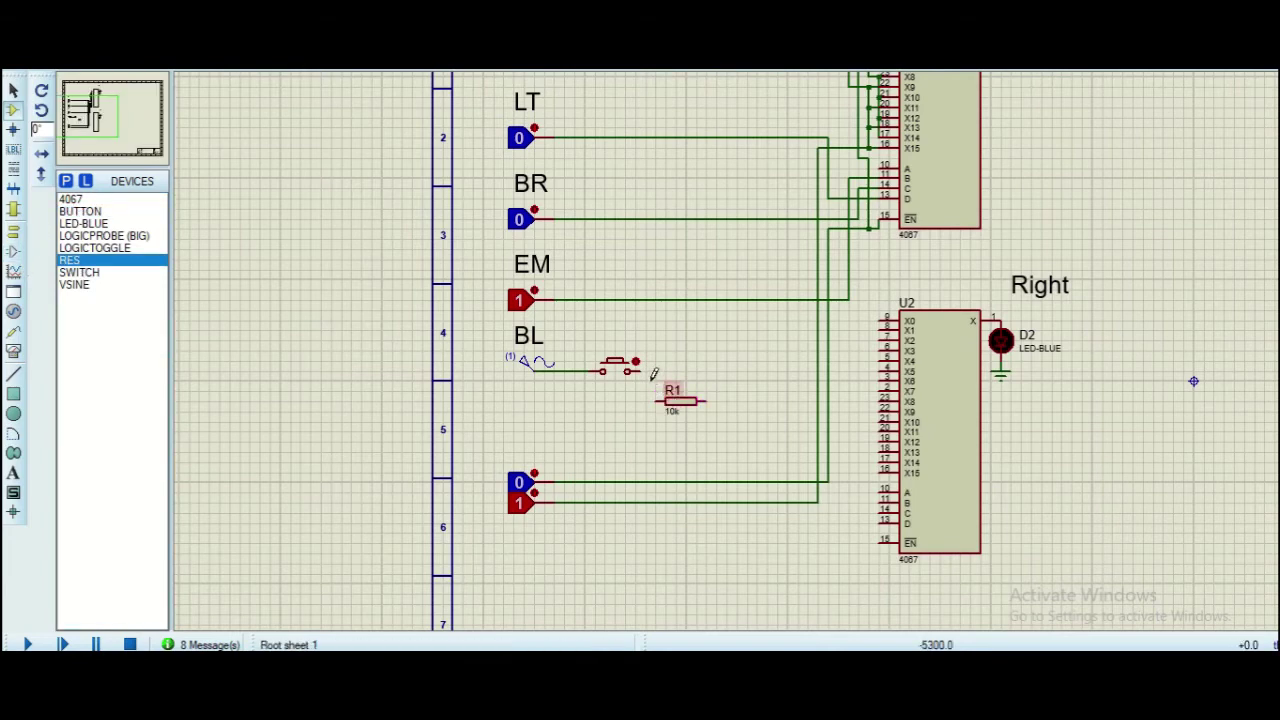
{"action": "left_click", "coordinate": [641, 371]}
{"action": "left_click", "coordinate": [662, 401]}
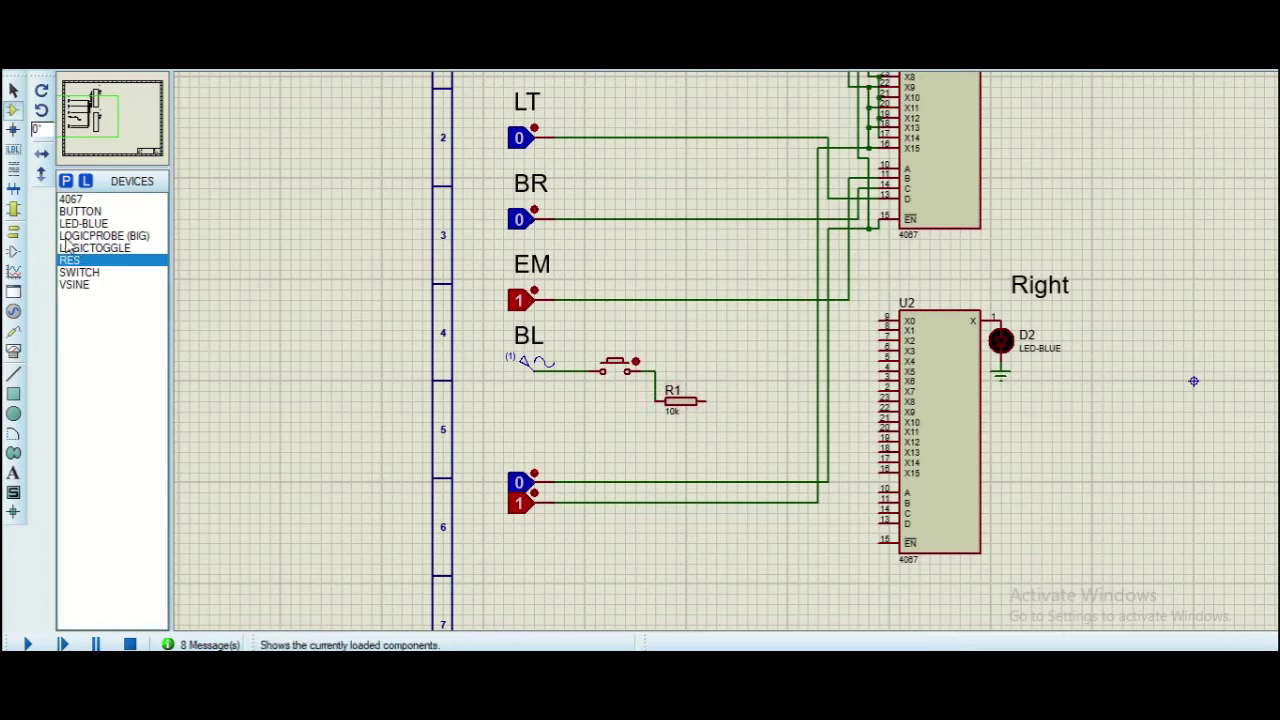
{"action": "left_click", "coordinate": [13, 230]}
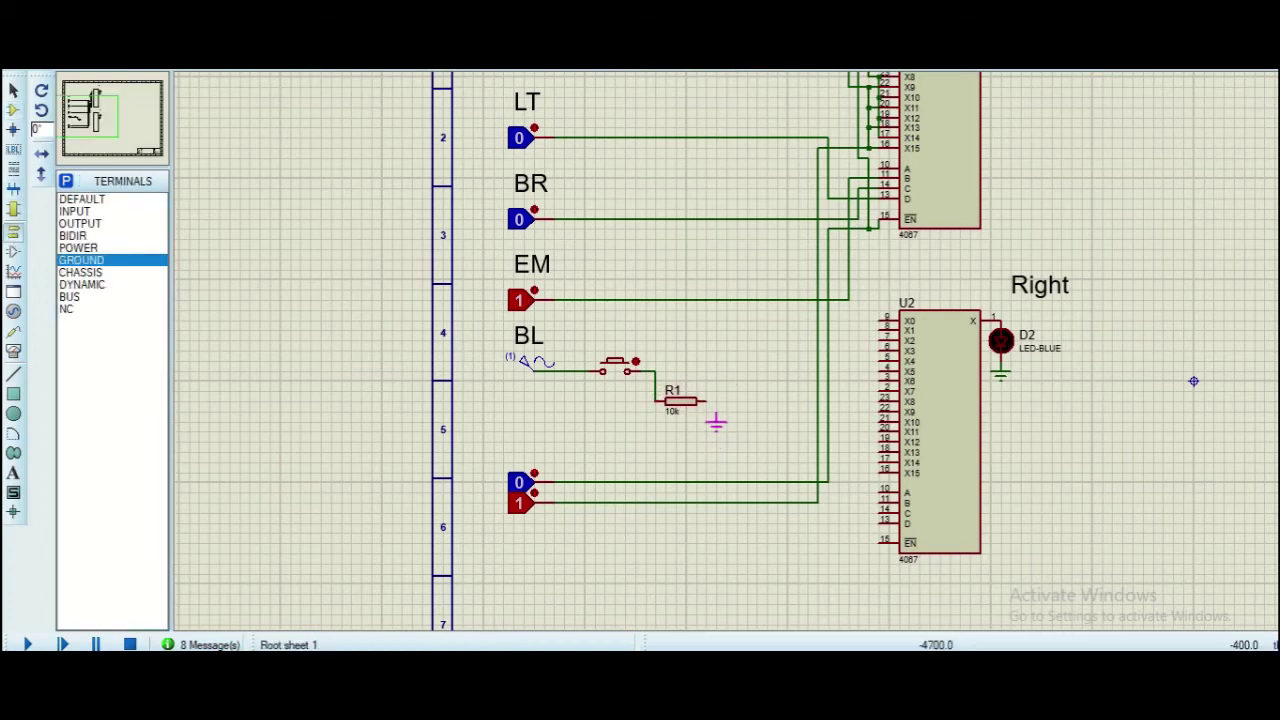
{"action": "left_click", "coordinate": [706, 406]}
{"action": "left_click", "coordinate": [658, 369]}
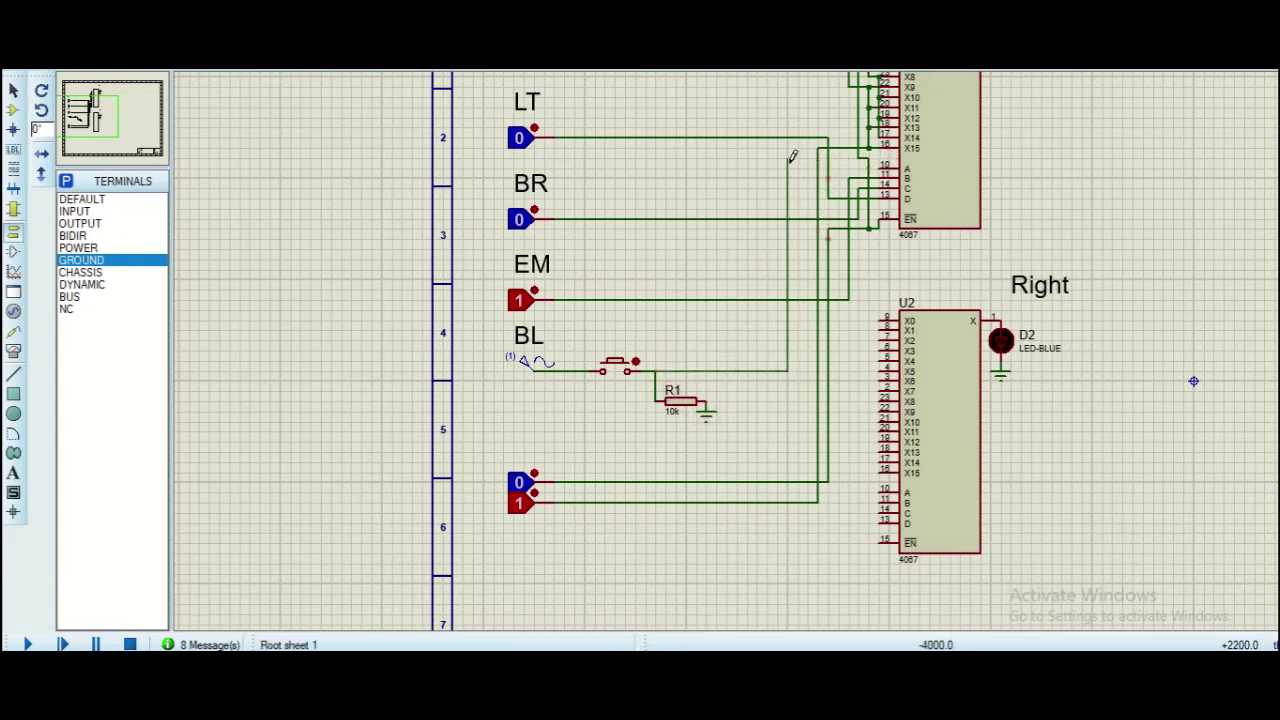
{"action": "left_click", "coordinate": [872, 164]}
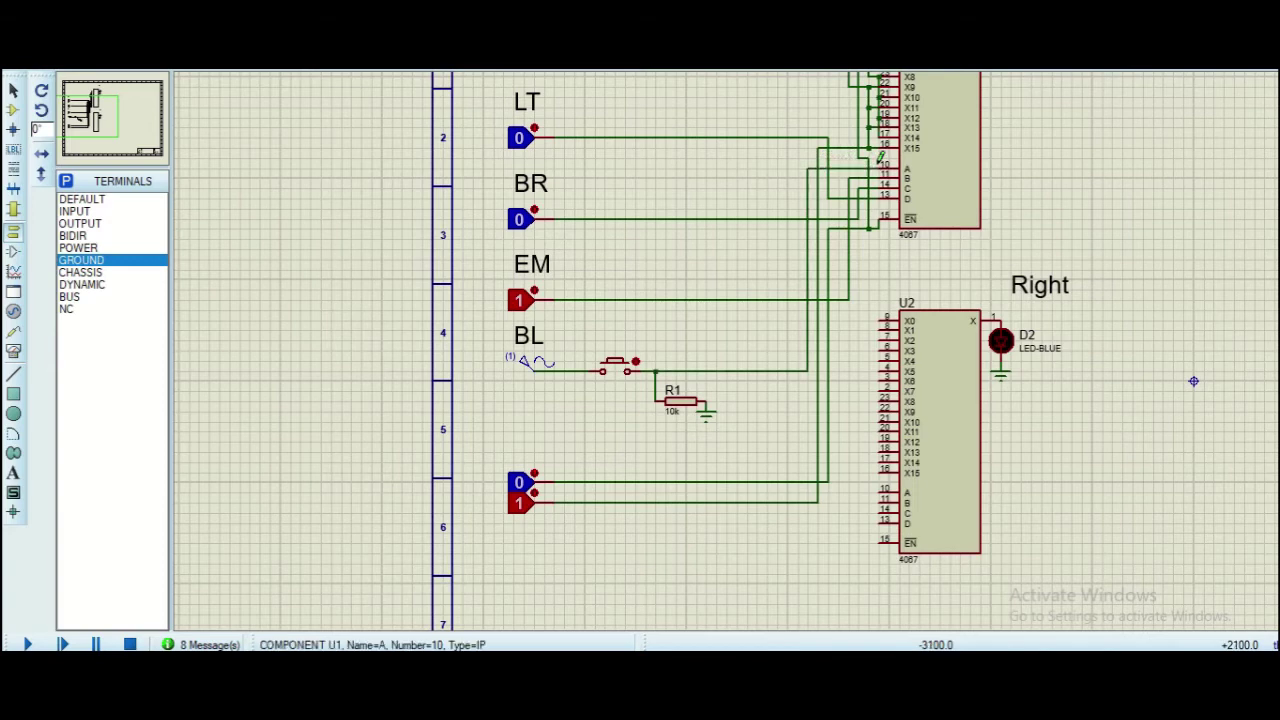
Run the simulation and switch the EM toggle to 1 to test the left light
{"action": "left_click", "coordinate": [28, 644]}
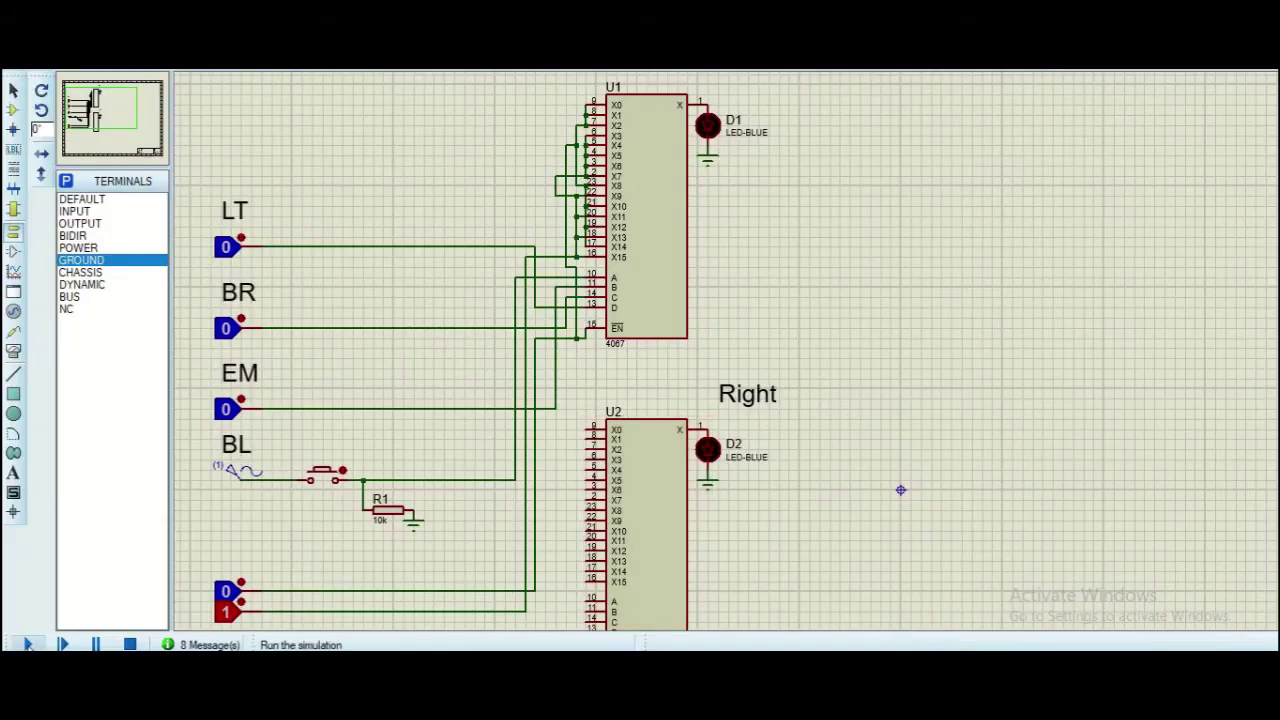
{"action": "left_click", "coordinate": [28, 644]}
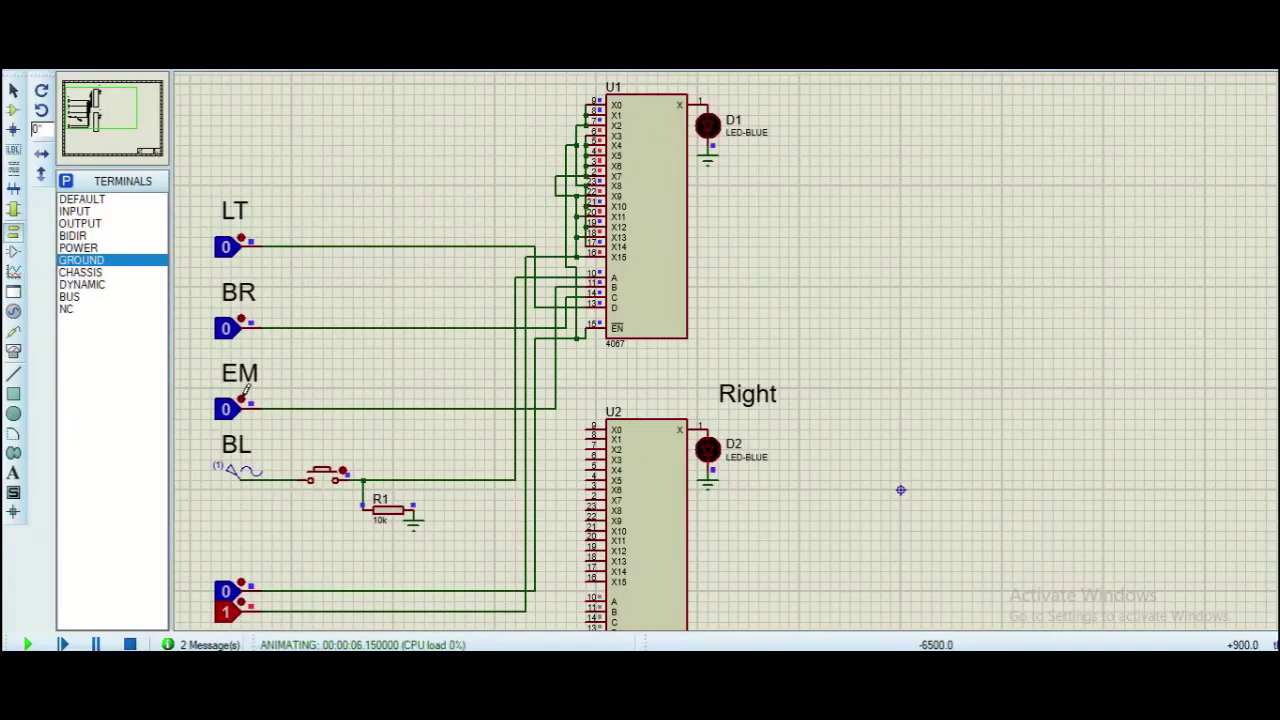
{"action": "left_click", "coordinate": [241, 400]}
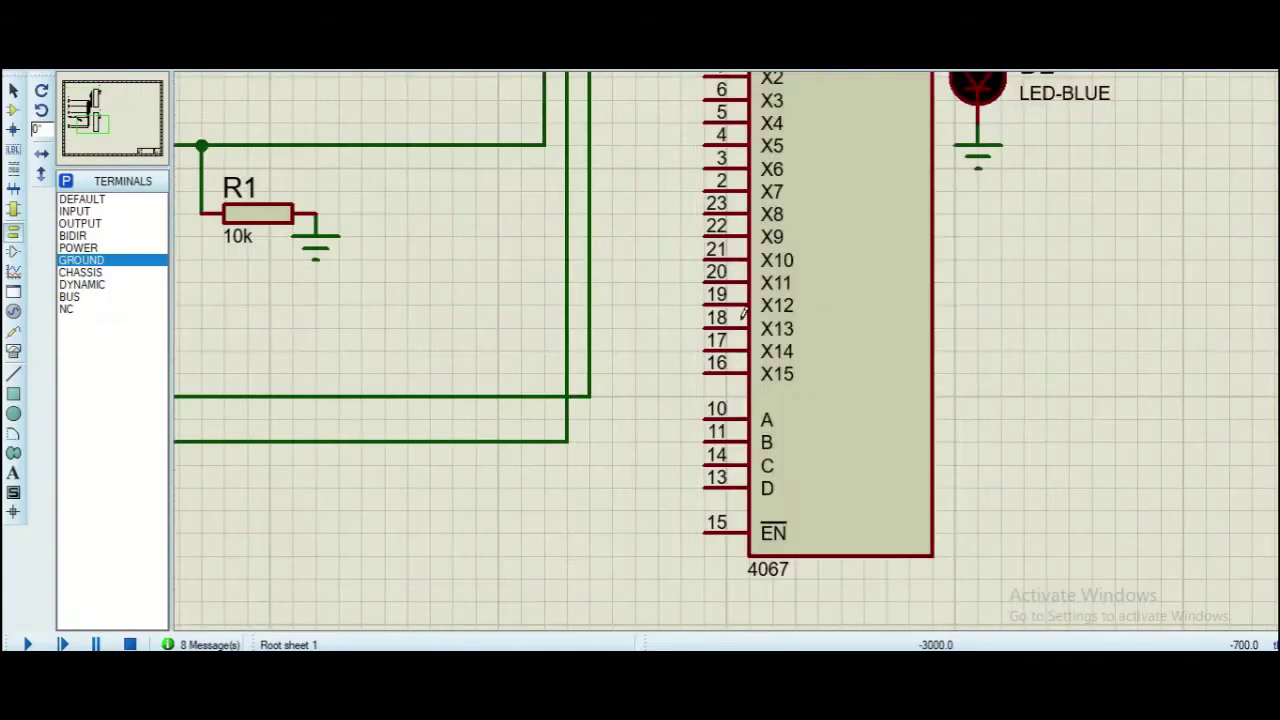
Wire U2's inputs in three groups: X3–X7; X9, X11, X13, X15; and X0–X2 with X8, X10, X12, X14
{"action": "scroll", "coordinate": [799, 271], "scroll_direction": "down", "scroll_amount": 2}
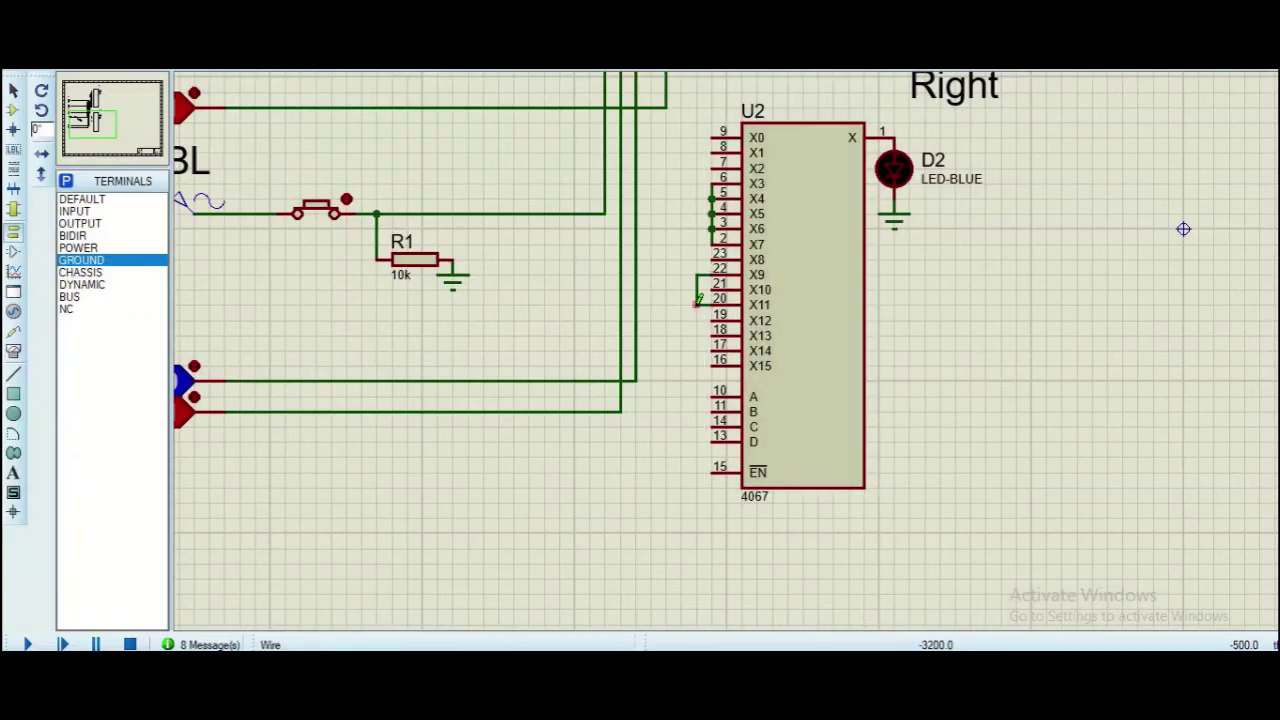
{"action": "left_click", "coordinate": [712, 305]}
{"action": "left_click", "coordinate": [712, 335]}
{"action": "left_click", "coordinate": [712, 343]}
{"action": "left_click", "coordinate": [712, 283]}
{"action": "left_click", "coordinate": [712, 162]}
{"action": "left_click", "coordinate": [716, 147]}
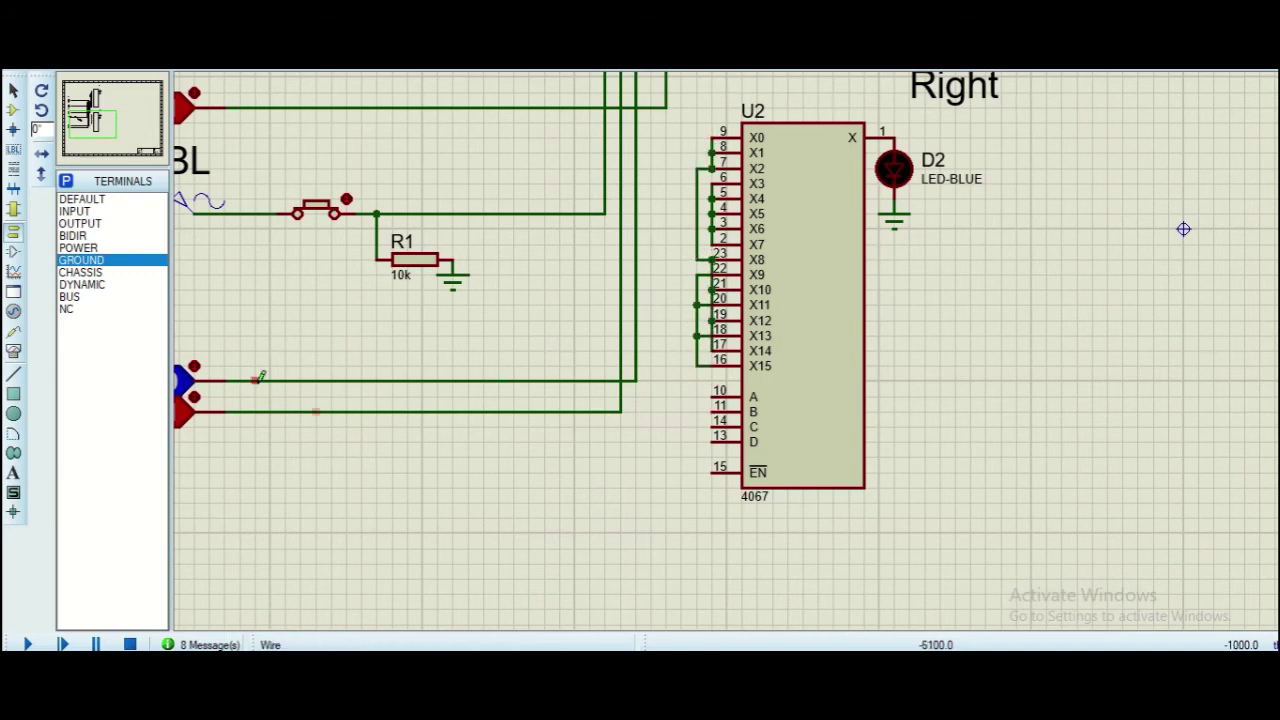
Wire U2's EN pin and X0–X2 group to the 0 toggle, and its X9, X11, X13, X15 group to the 1 toggle
{"action": "left_click", "coordinate": [636, 380]}
{"action": "left_click", "coordinate": [713, 472]}
{"action": "left_click", "coordinate": [696, 366]}
{"action": "left_click", "coordinate": [590, 411]}
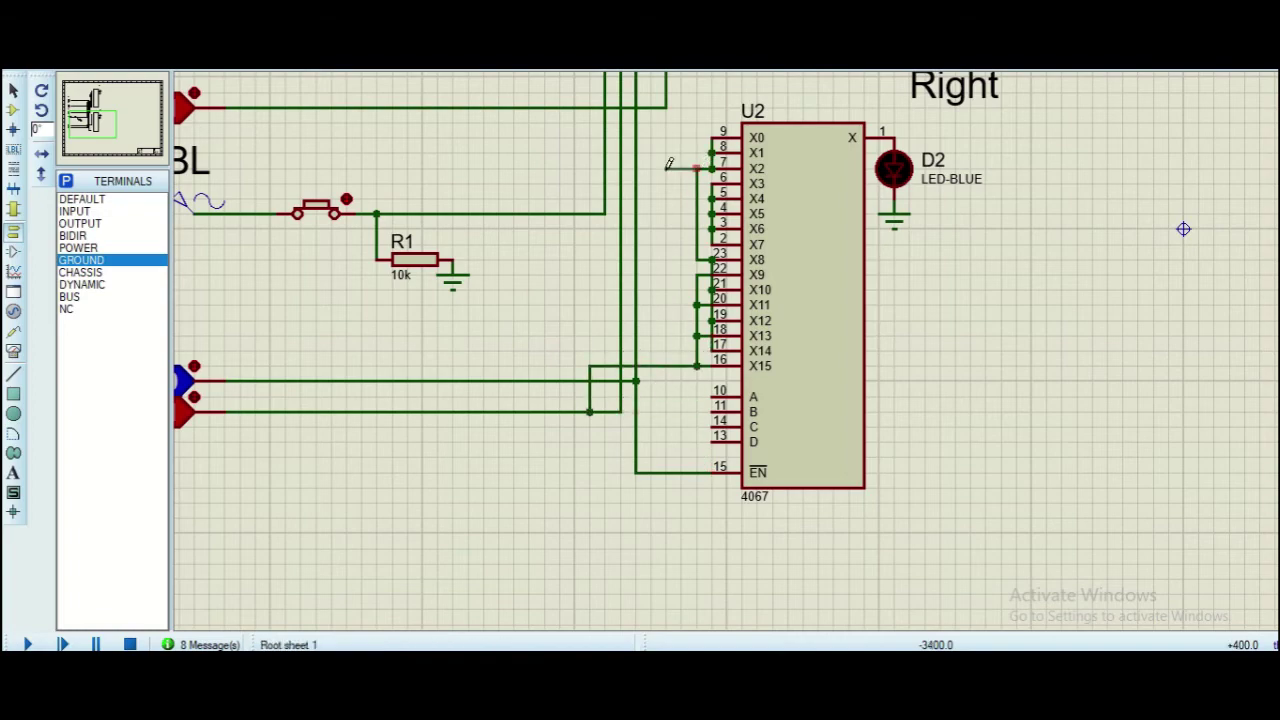
{"action": "left_click", "coordinate": [636, 168]}
{"action": "scroll", "coordinate": [640, 165], "scroll_direction": "down", "scroll_amount": 2}
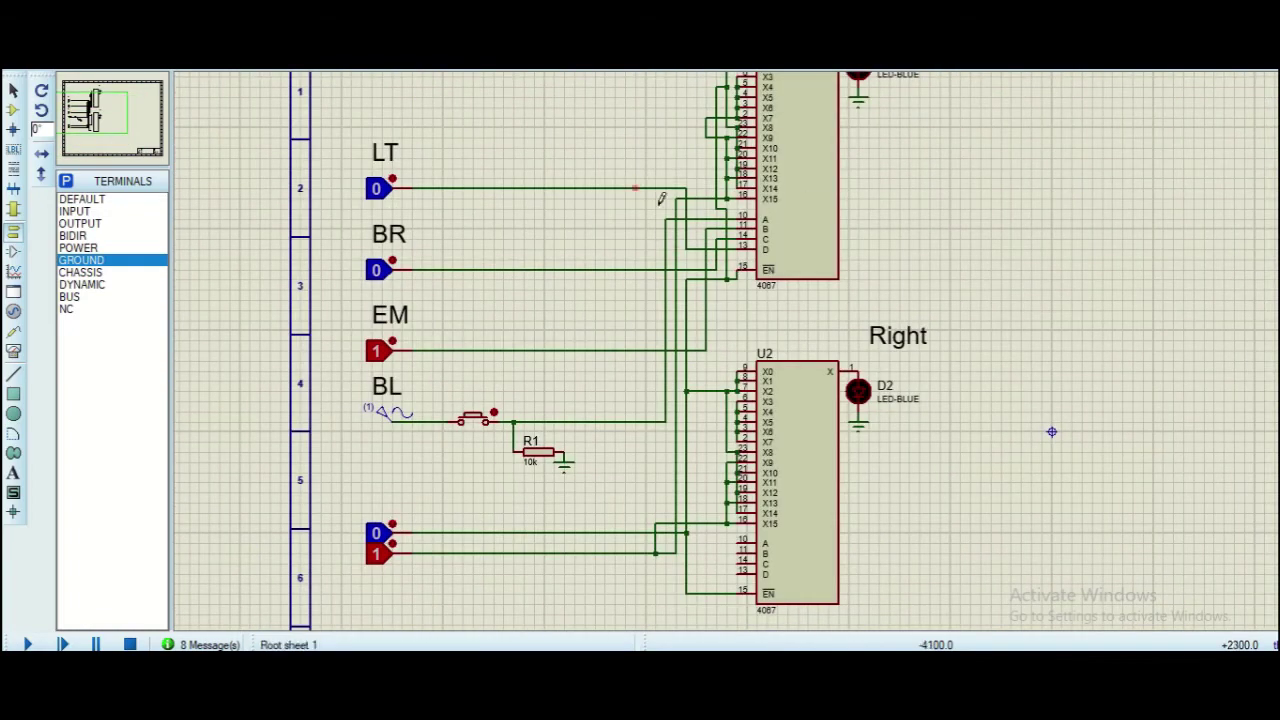
Wire U2's pins D to LT, C to BR, A to EM and B to the BL button's output, and join its X3–X7 and X9 input groups
{"action": "left_click", "coordinate": [738, 572]}
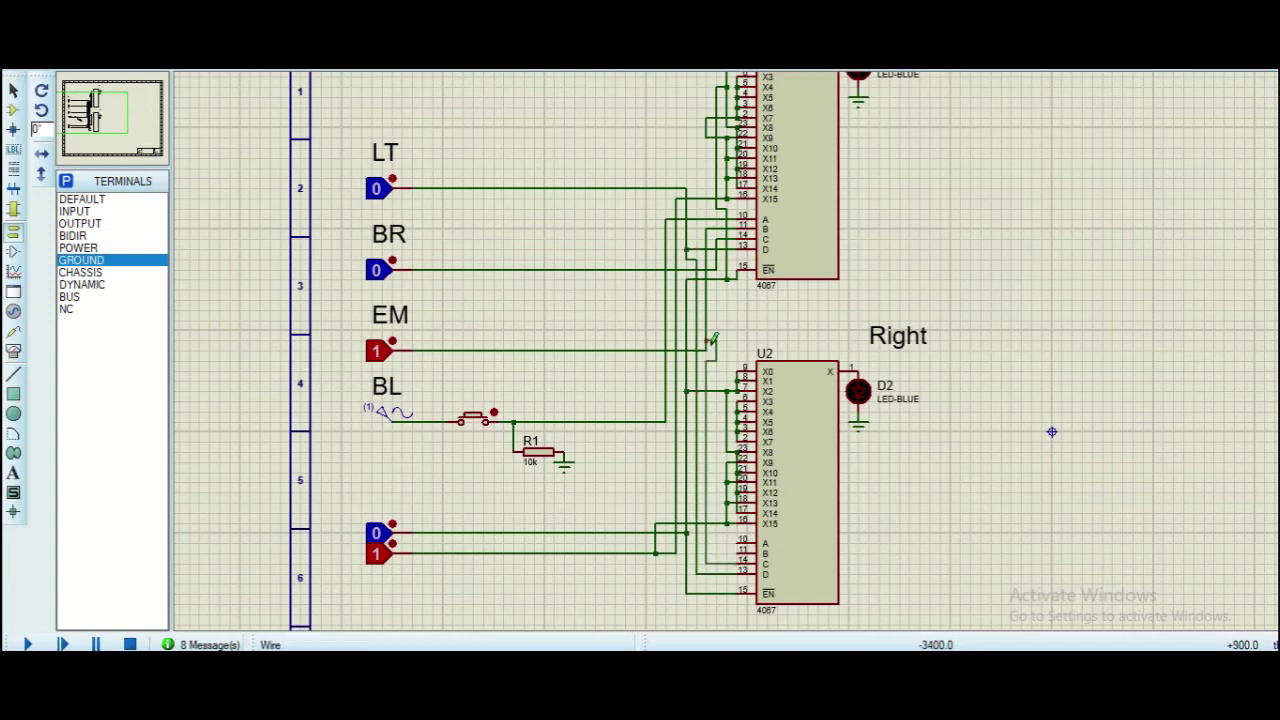
{"action": "left_click", "coordinate": [742, 552]}
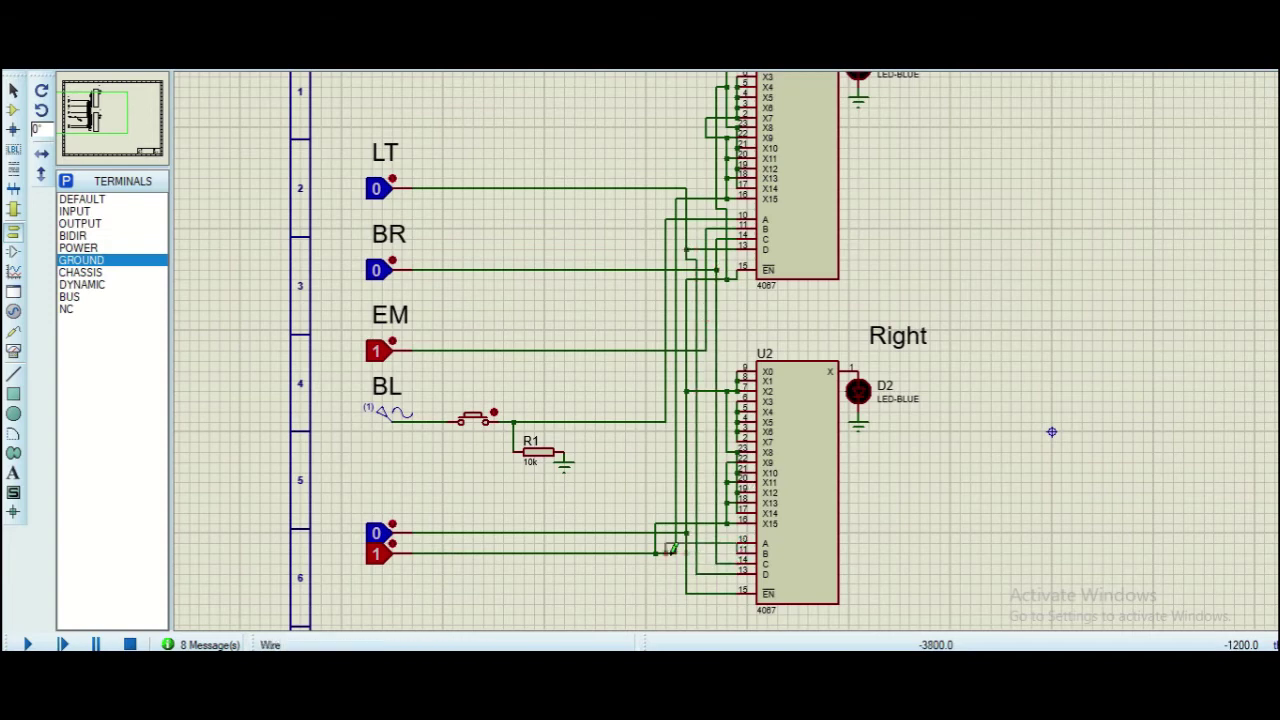
{"action": "left_click", "coordinate": [646, 350]}
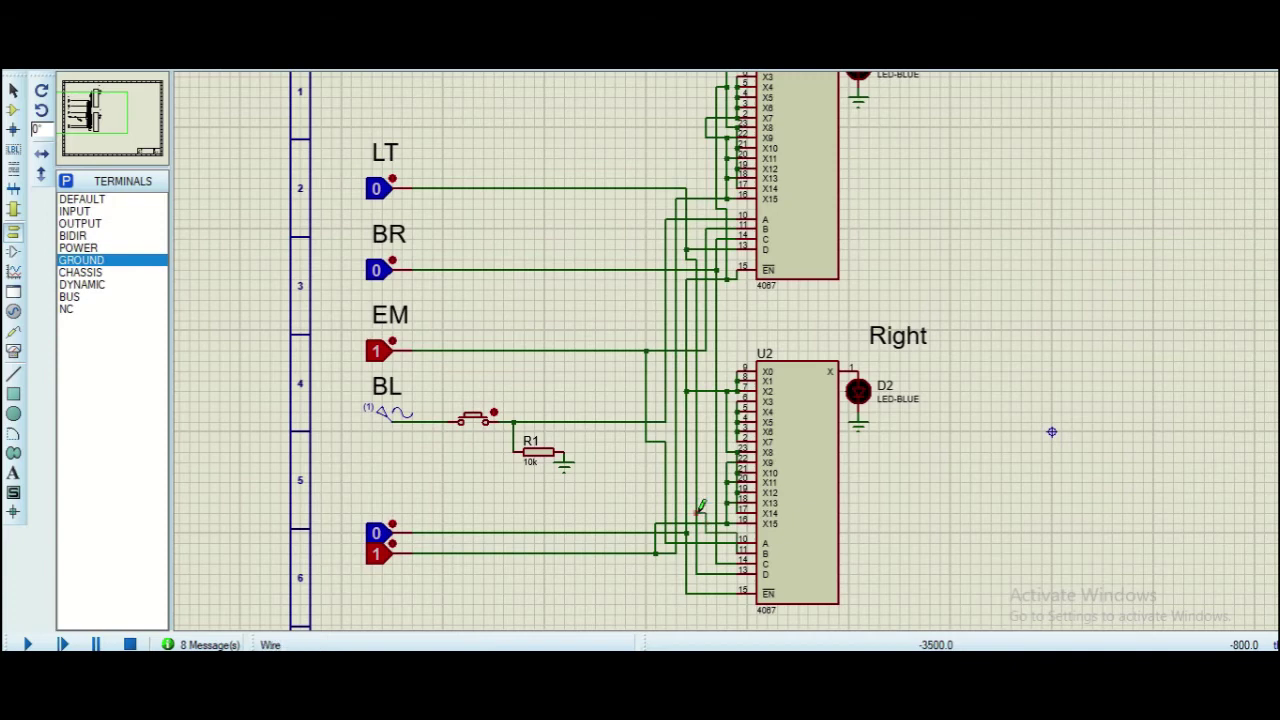
{"action": "left_click", "coordinate": [615, 421]}
{"action": "left_click", "coordinate": [727, 400]}
{"action": "left_click", "coordinate": [716, 452]}
Run the simulation with only the EM toggle at 1 and examine the left and right LEDs
{"action": "key", "text": "F12"}
{"action": "scroll", "coordinate": [726, 354], "scroll_direction": "down", "scroll_amount": 1}
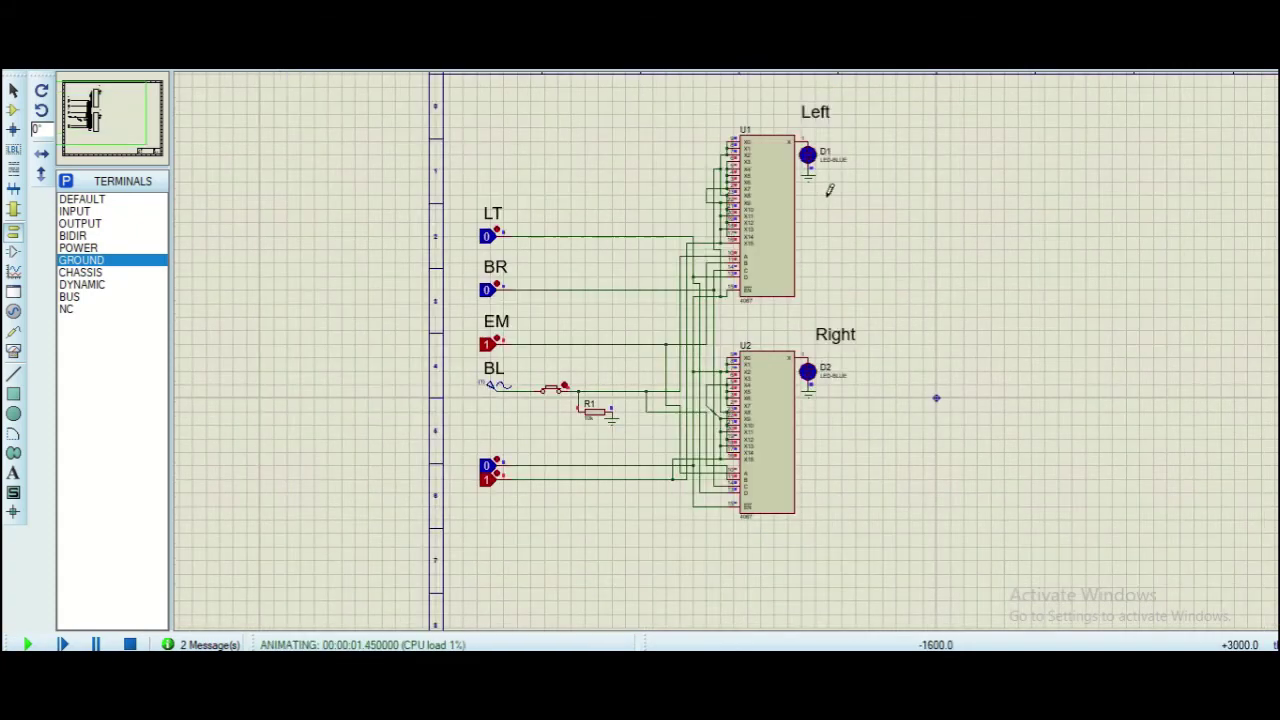
{"action": "scroll", "coordinate": [829, 190], "scroll_direction": "up", "scroll_amount": 1}
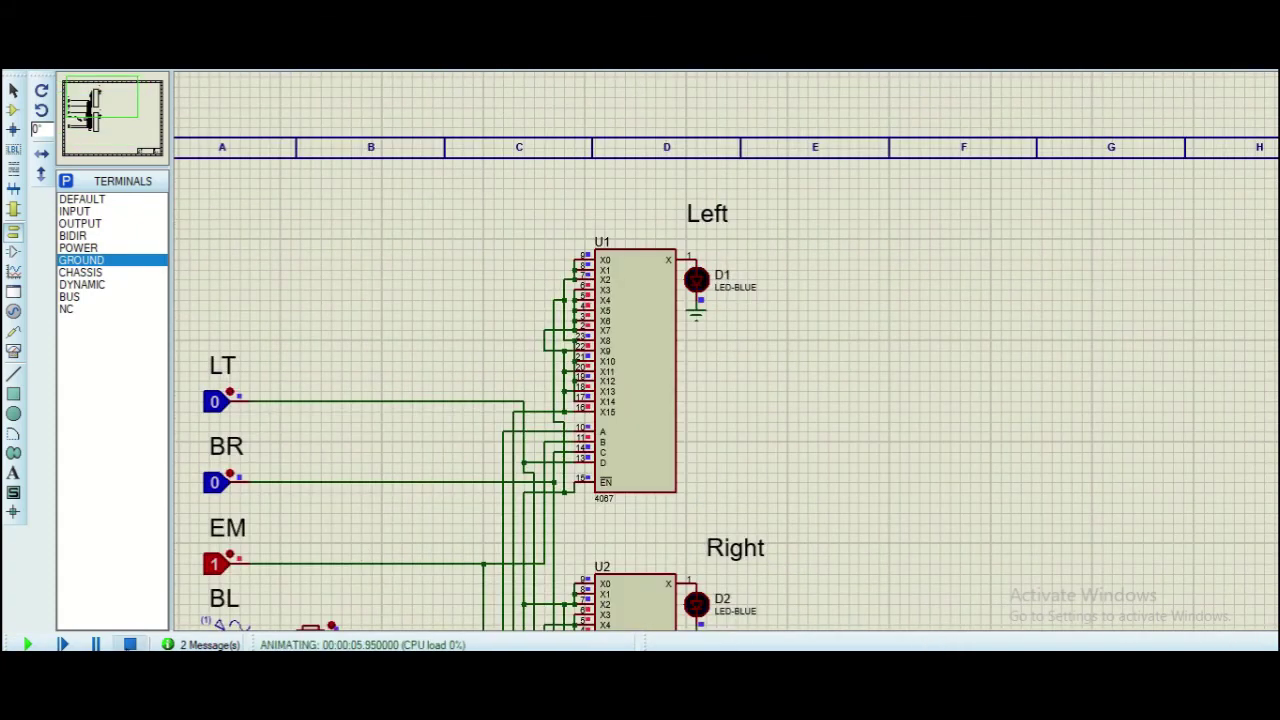
{"action": "scroll", "coordinate": [834, 543], "scroll_direction": "down", "scroll_amount": 3}
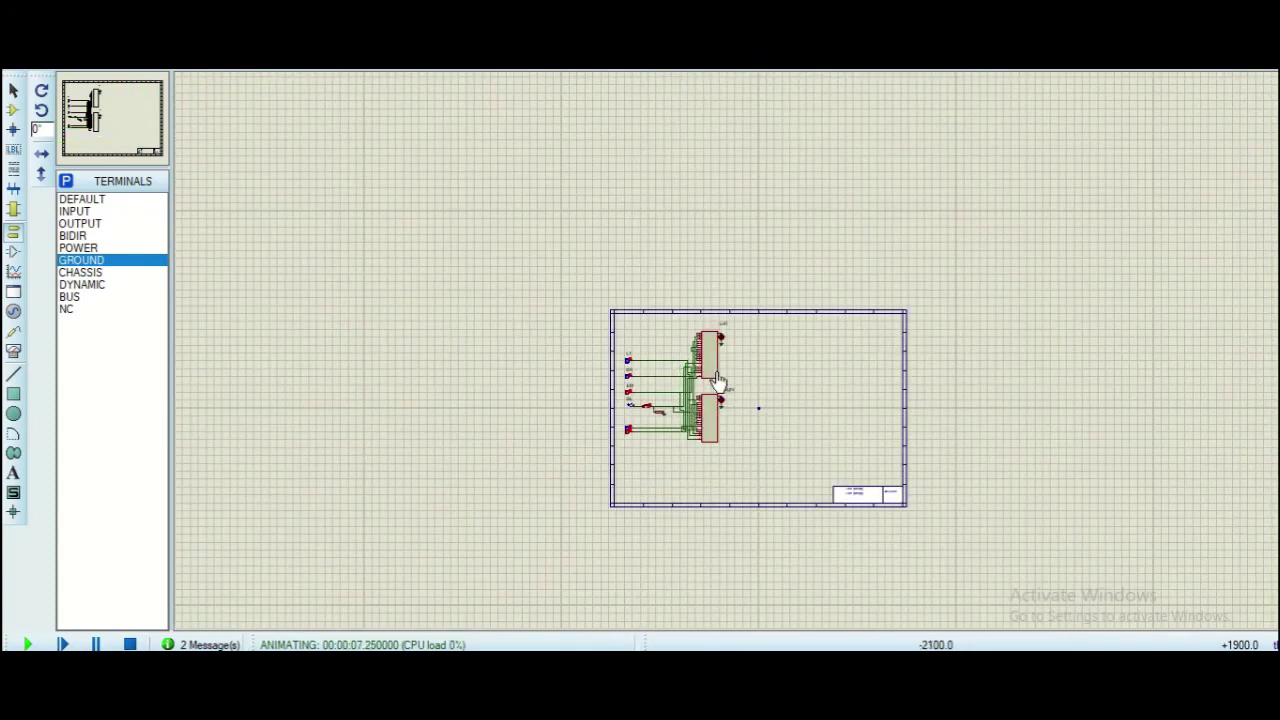
{"action": "scroll", "coordinate": [718, 385], "scroll_direction": "up", "scroll_amount": 3}
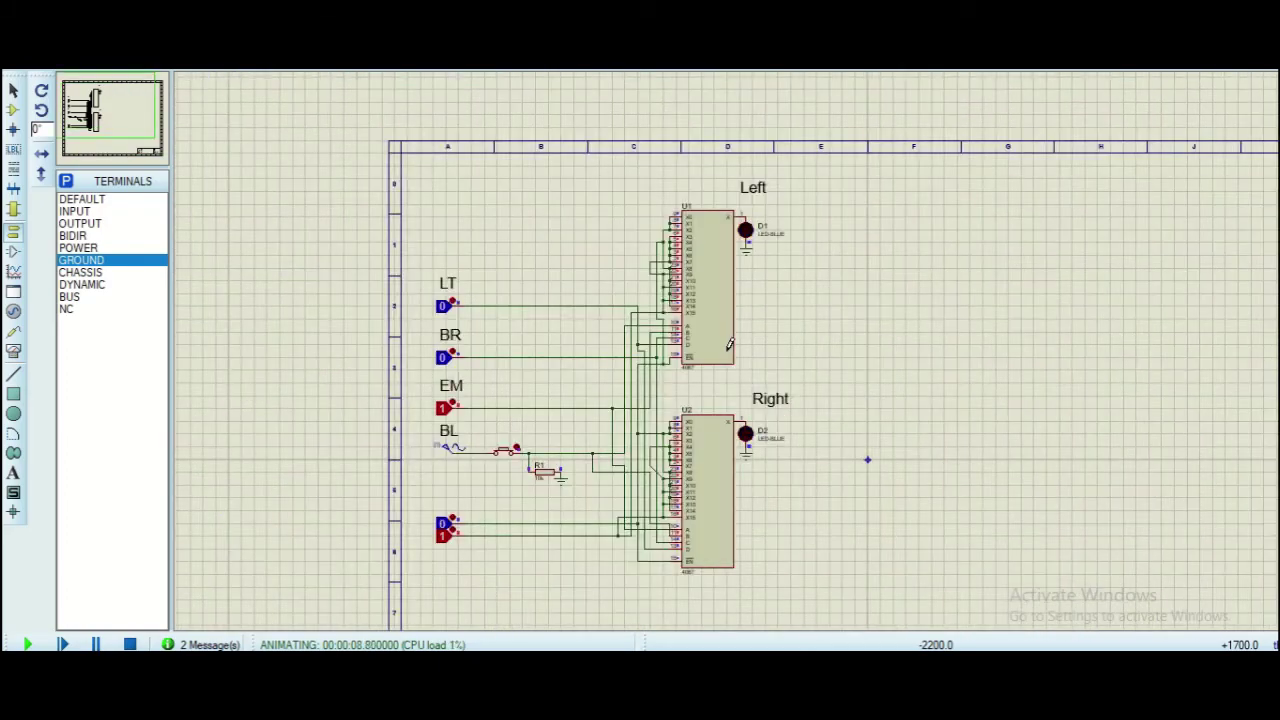
{"action": "key", "text": "alt+Tab"}
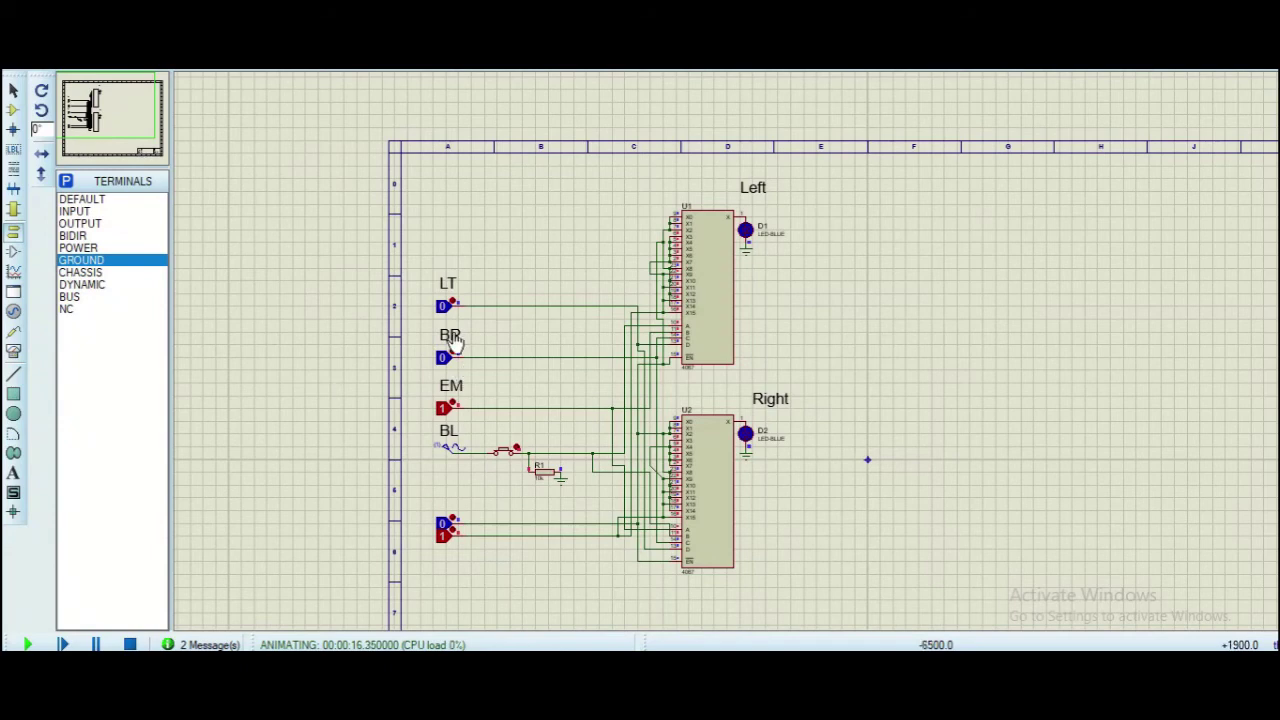
Switch the LT and BR toggles to 1, operate the BL push button to test both lights, and stop the simulation
{"action": "left_click", "coordinate": [452, 300]}
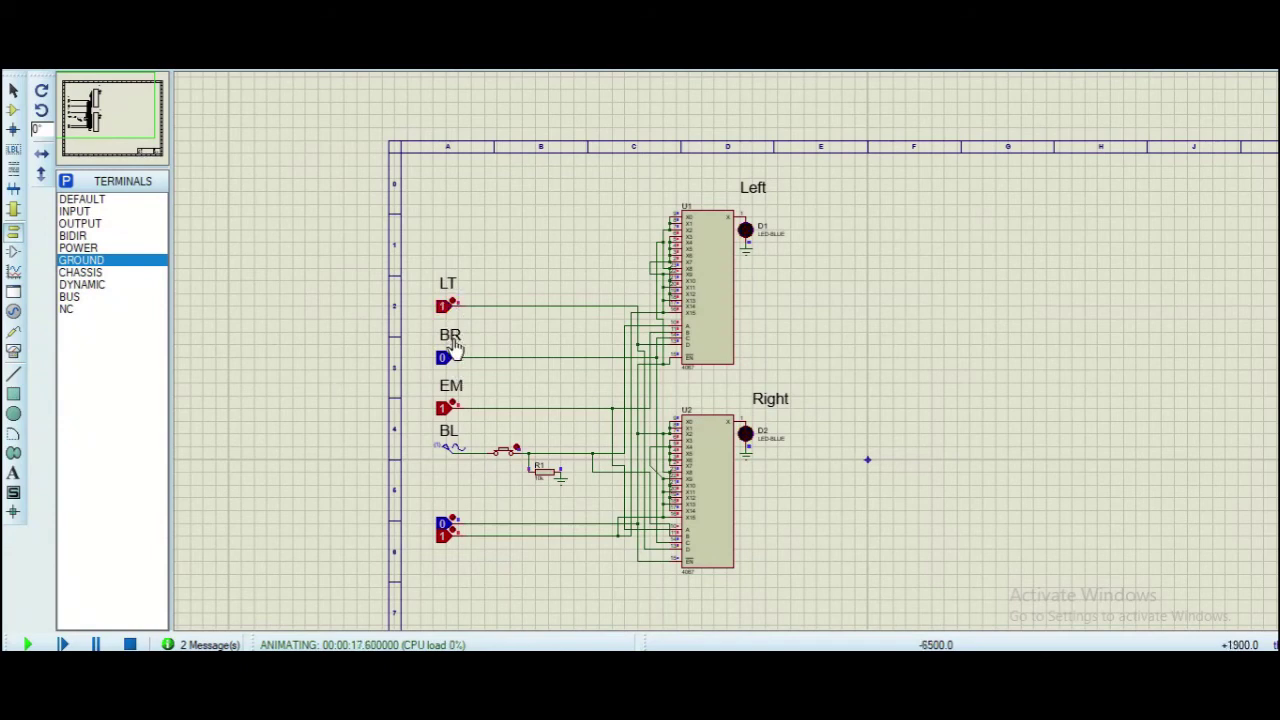
{"action": "left_click", "coordinate": [451, 352]}
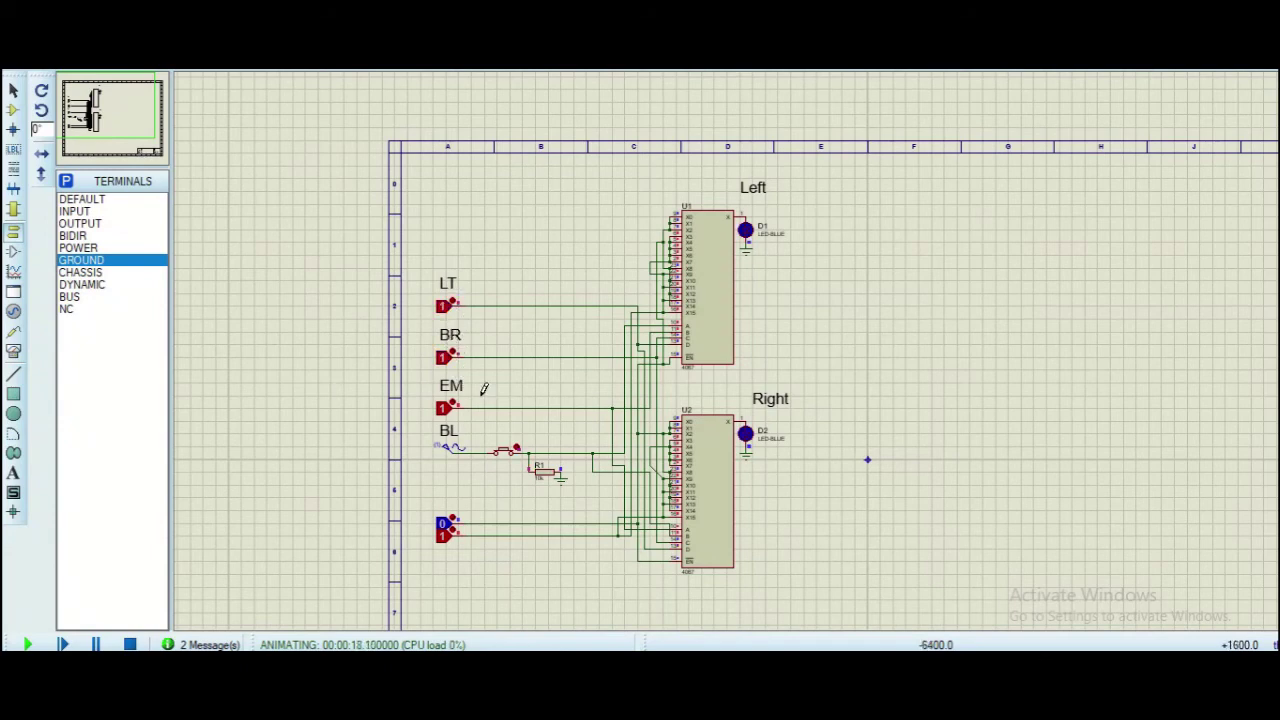
{"action": "left_click", "coordinate": [519, 443]}
{"action": "left_click", "coordinate": [521, 443]}
{"action": "left_click", "coordinate": [130, 644]}
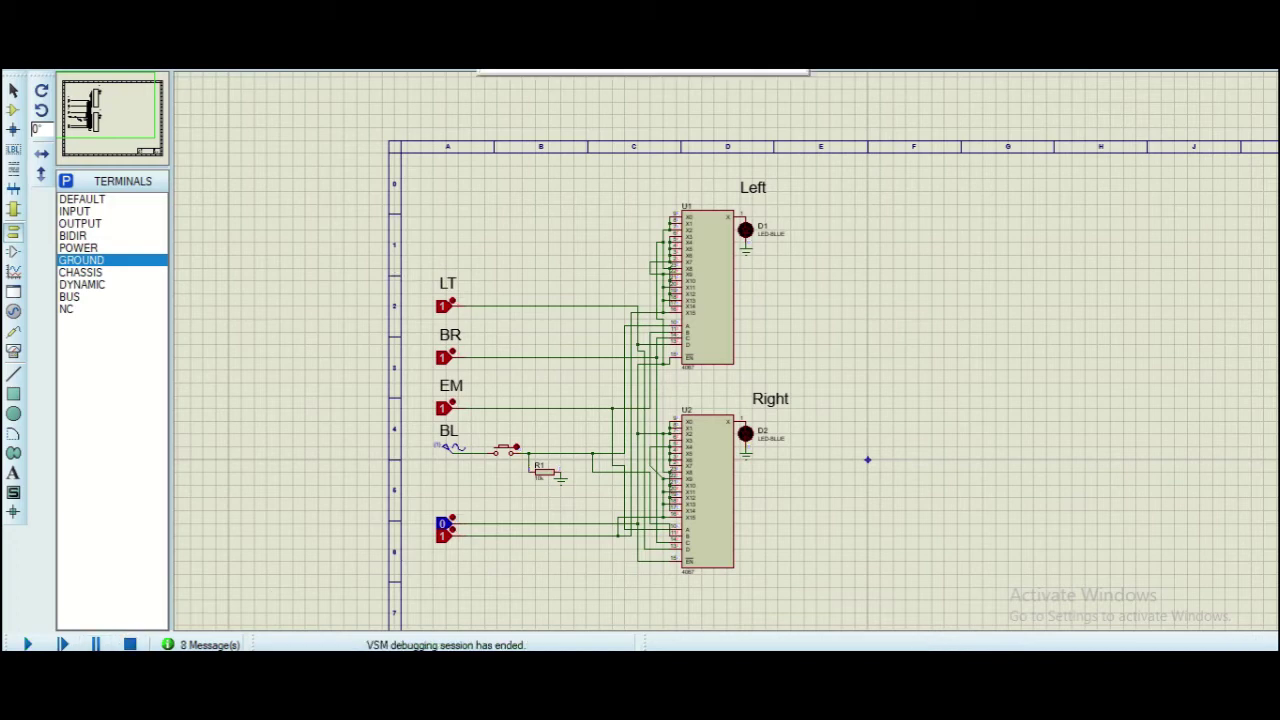